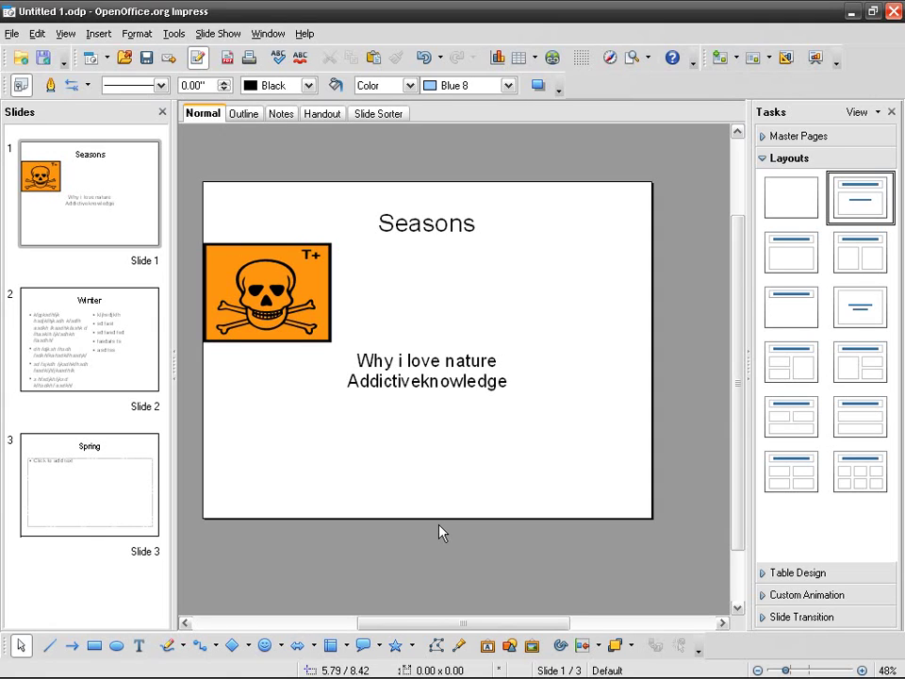
- Look through the Spring, Winter and Seasons slides
left_click(102, 502)
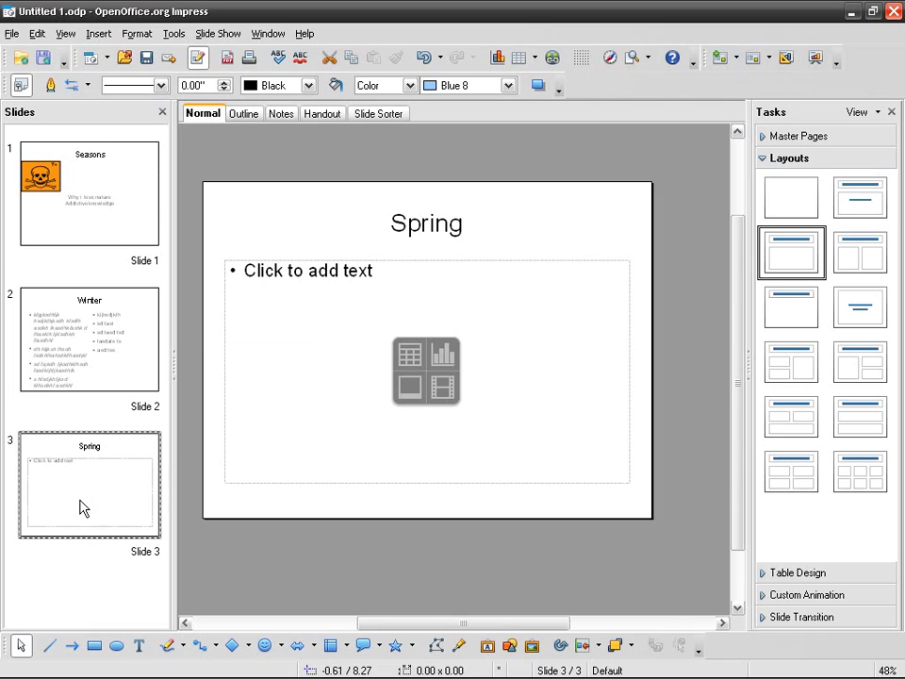
left_click(72, 369)
left_click(90, 479)
left_click(48, 223)
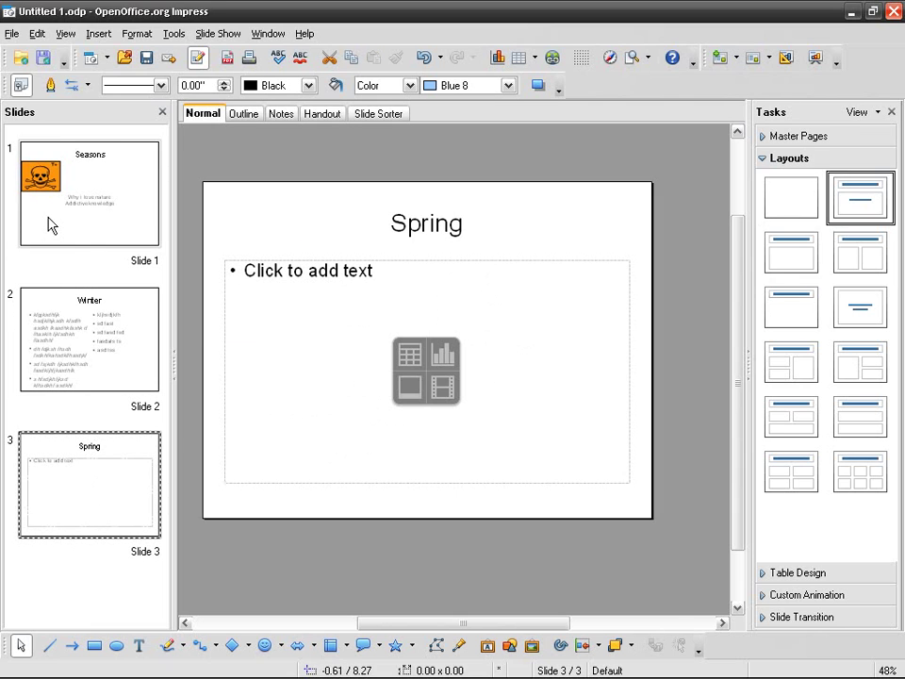
- Add a new slide after Spring and title it 'Fall'
left_click(106, 510)
right_click(107, 511)
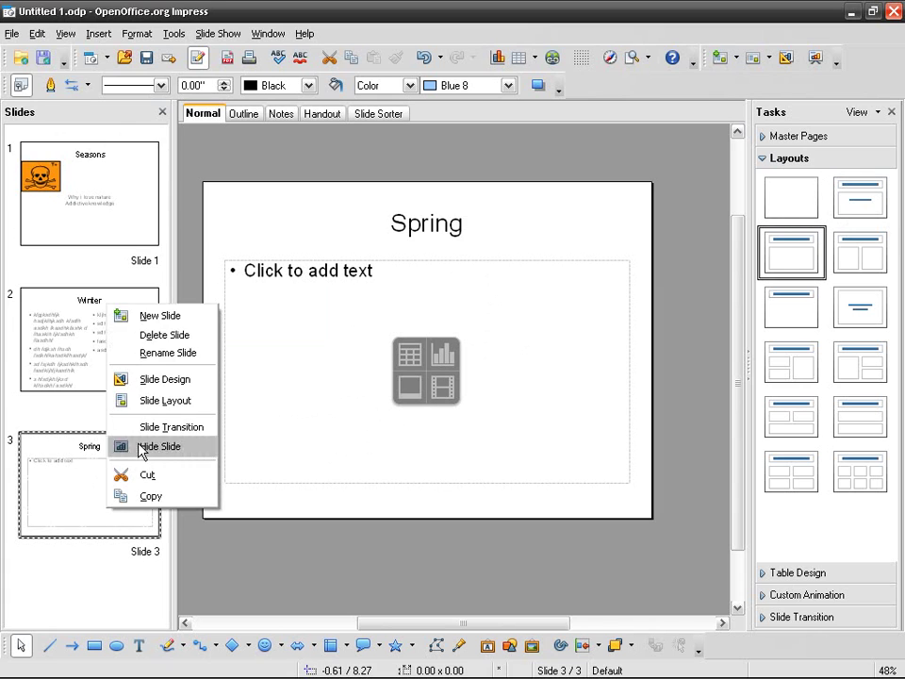
left_click(143, 314)
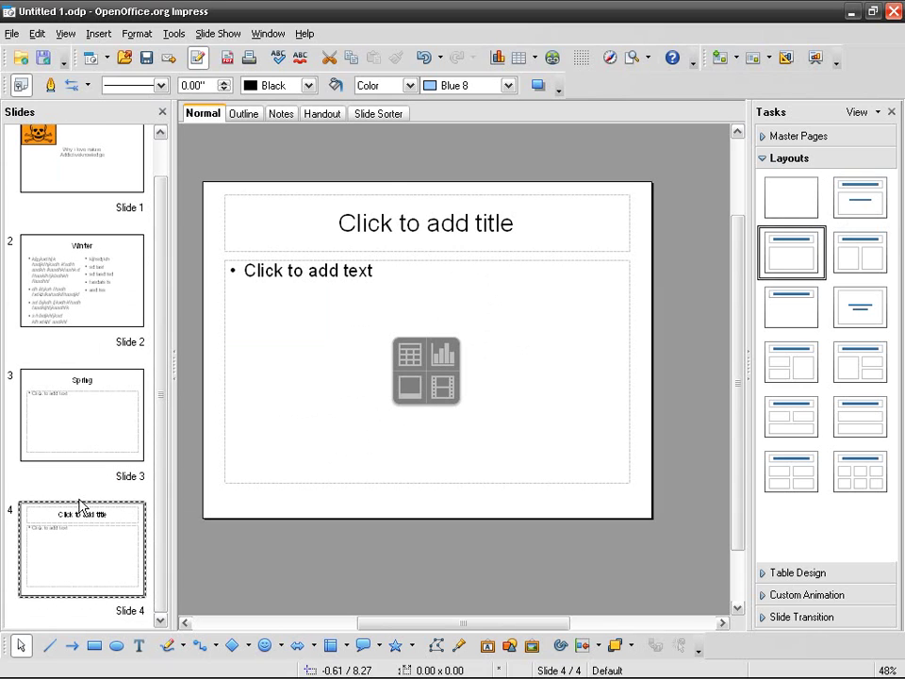
left_click(361, 219)
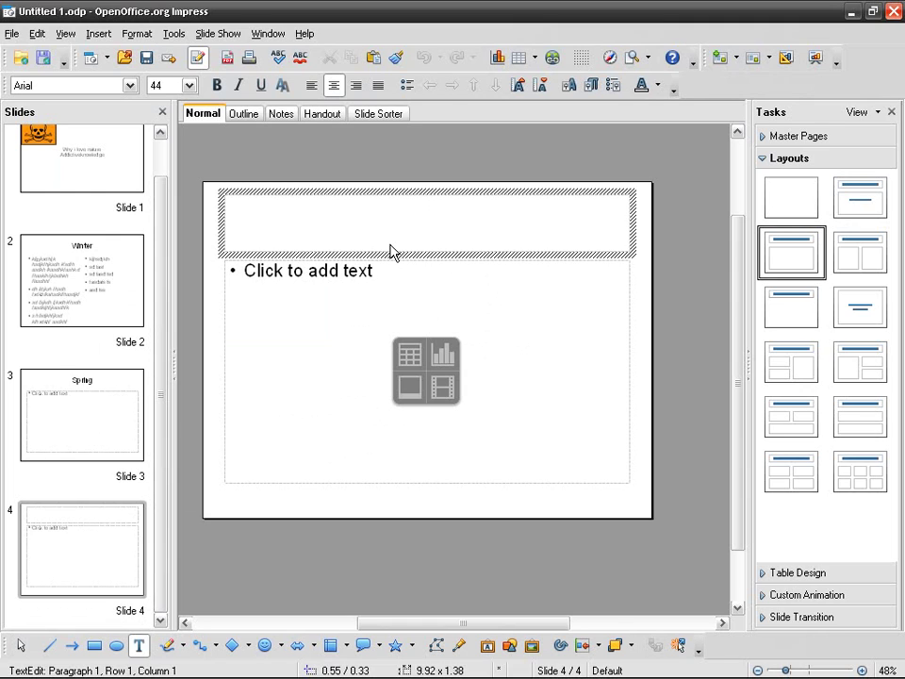
type("Au")
type("Fall")
double_click(437, 211)
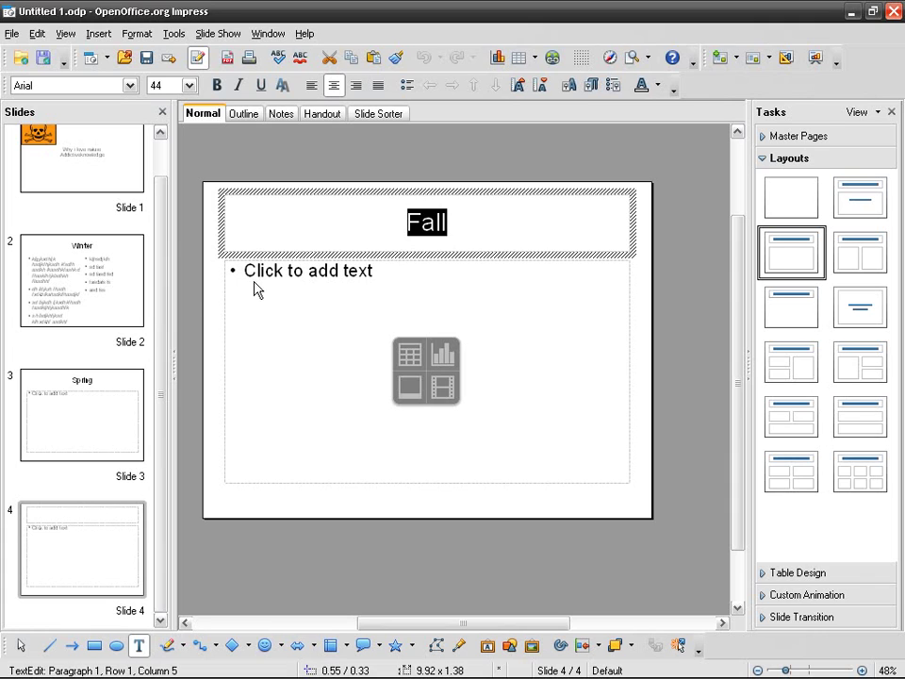
- Insert a table of 5 columns and 5 rows into the Fall slide's content area
left_click(211, 295)
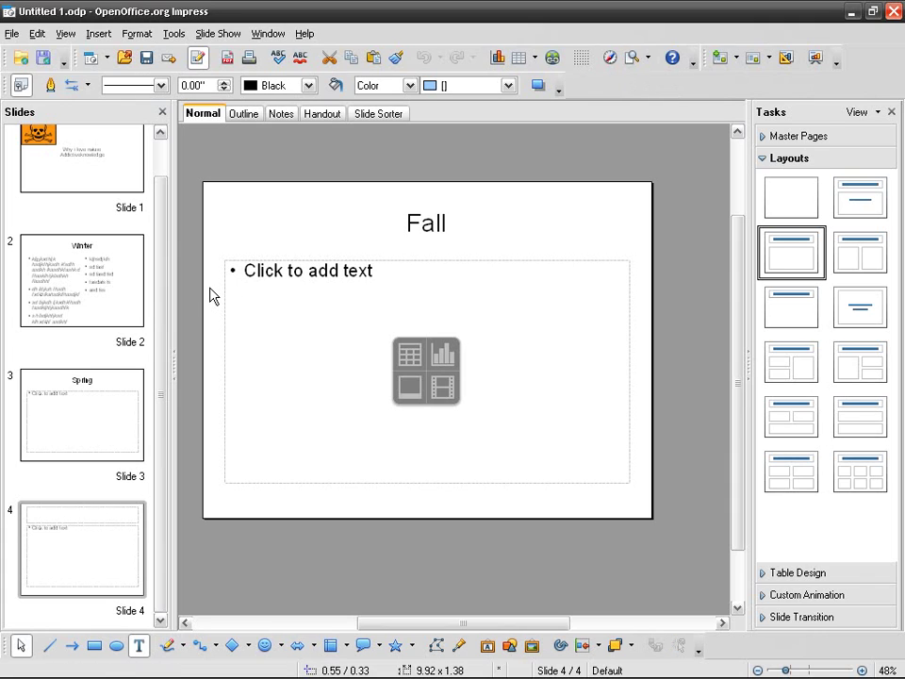
left_click(410, 356)
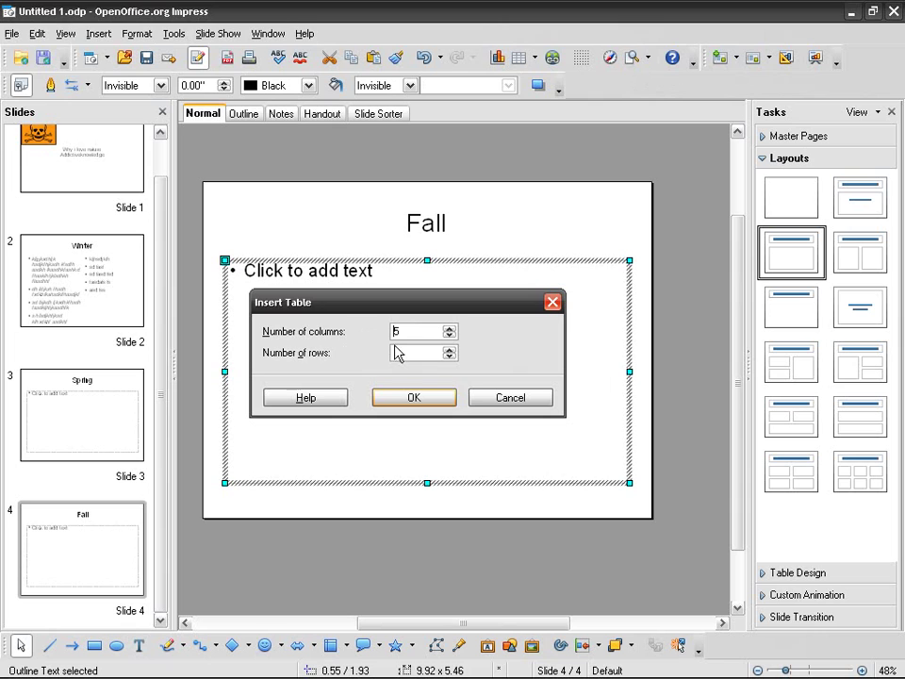
left_click(450, 348)
left_click(450, 348)
left_click(415, 397)
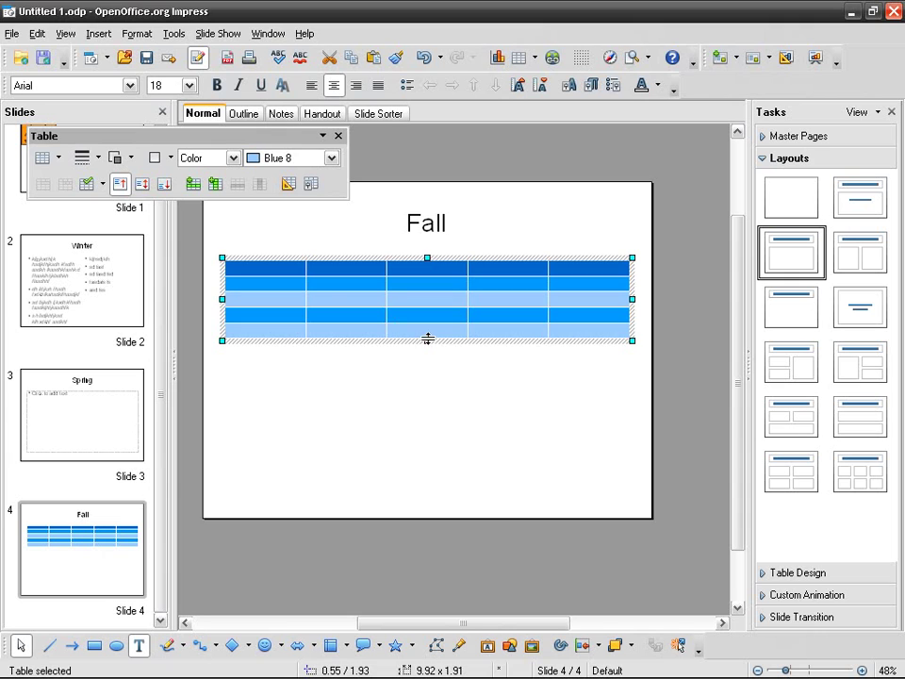
scroll(448, 392, "up", 2)
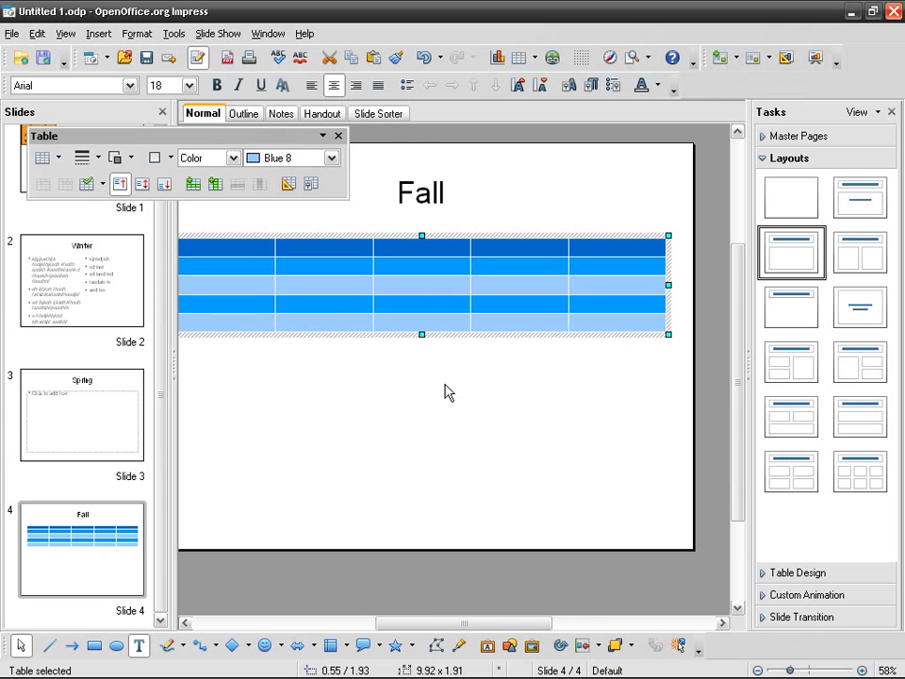
left_click_drag(520, 625, 502, 630)
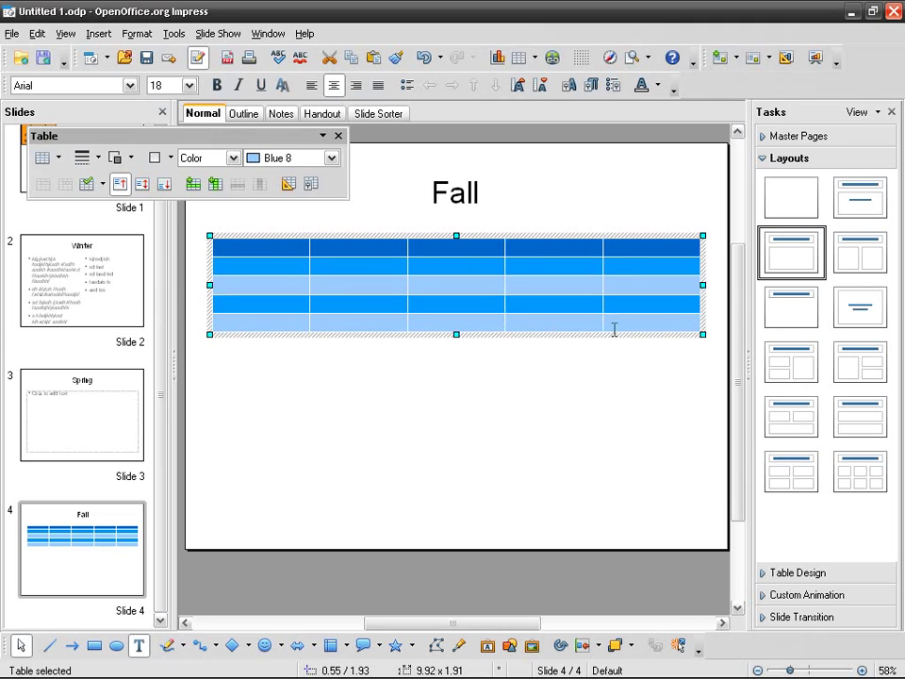
- Select the table and move the floating Table toolbar off the Fall title
left_click(293, 456)
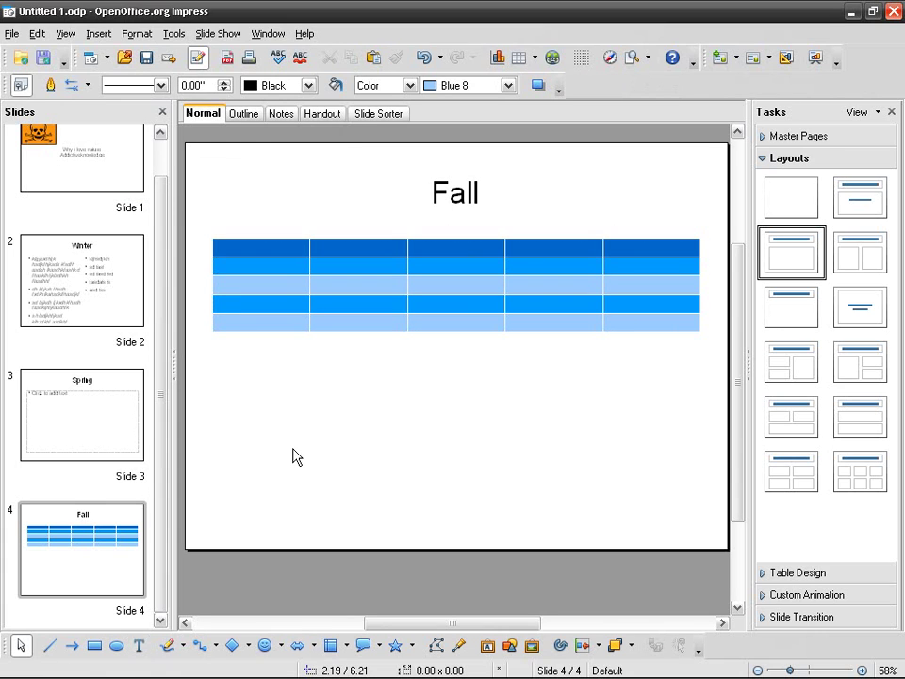
left_click(215, 247)
left_click_drag(161, 138, 337, 142)
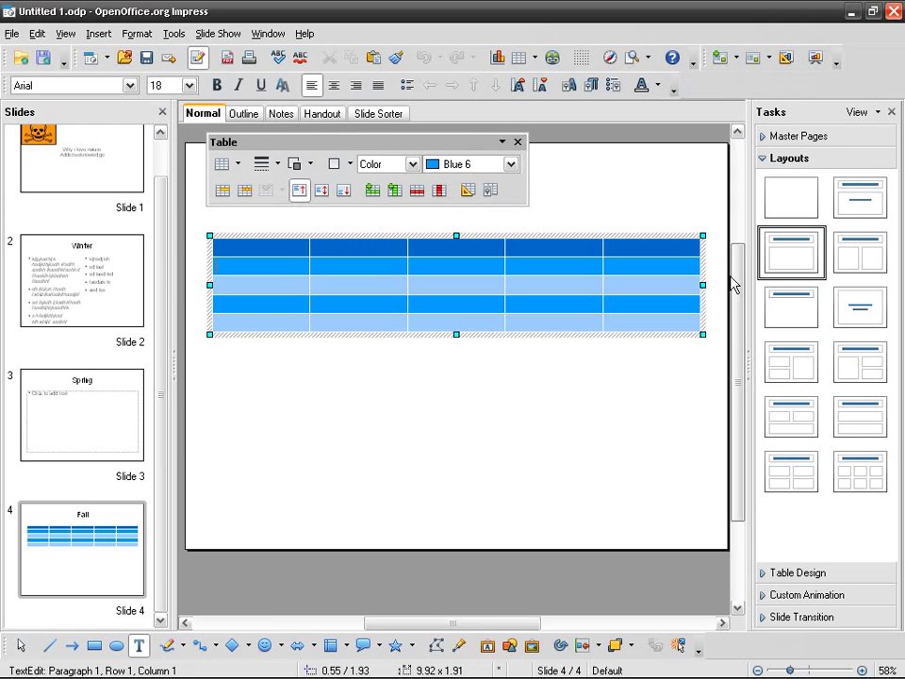
left_click_drag(734, 286, 738, 269)
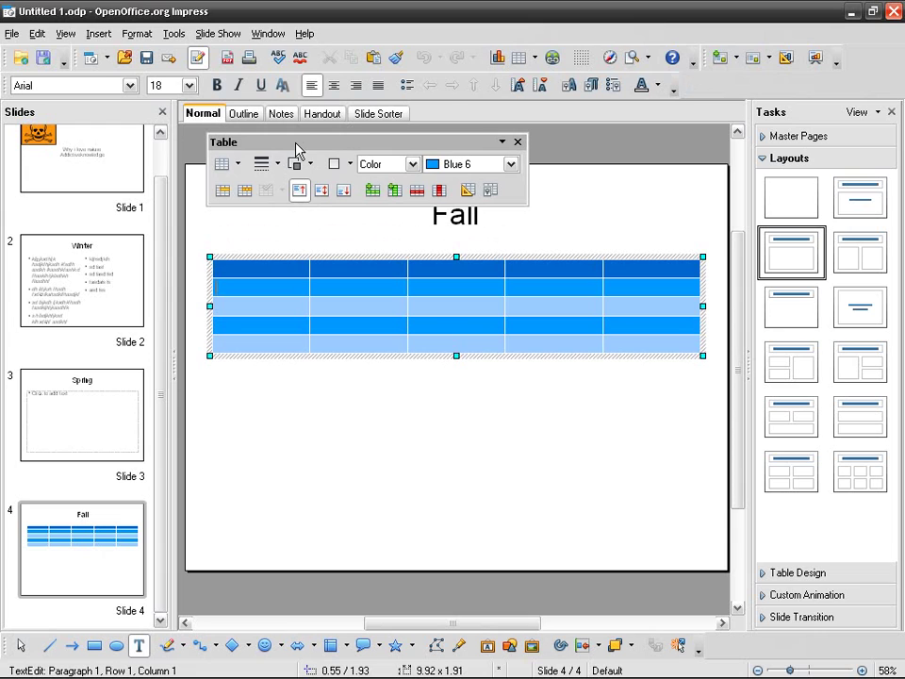
left_click_drag(307, 145, 286, 151)
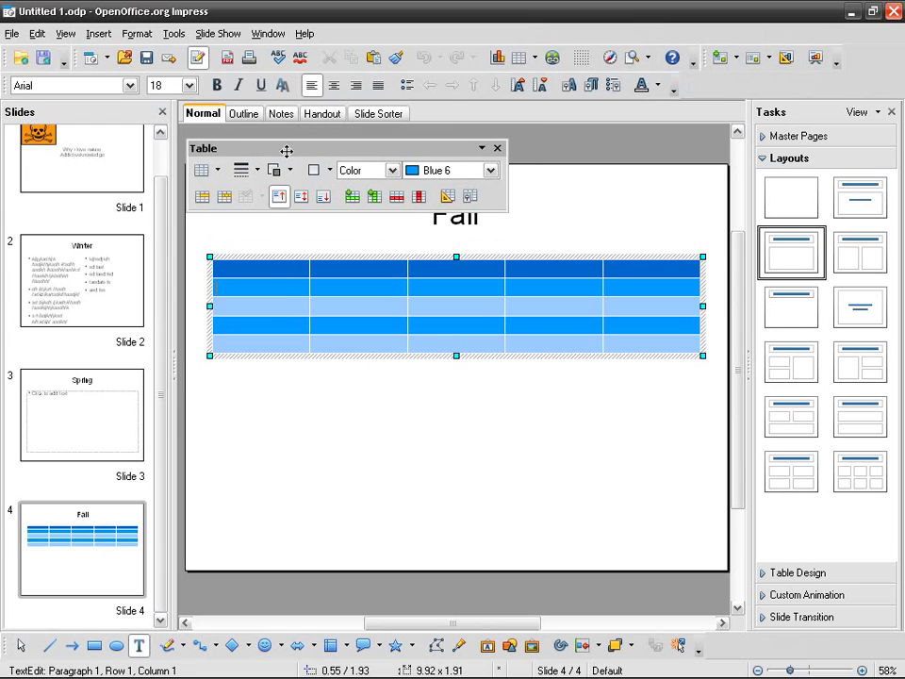
mouse_move(283, 150)
left_mouse_down()
mouse_move(288, 178)
mouse_move(287, 154)
left_mouse_up()
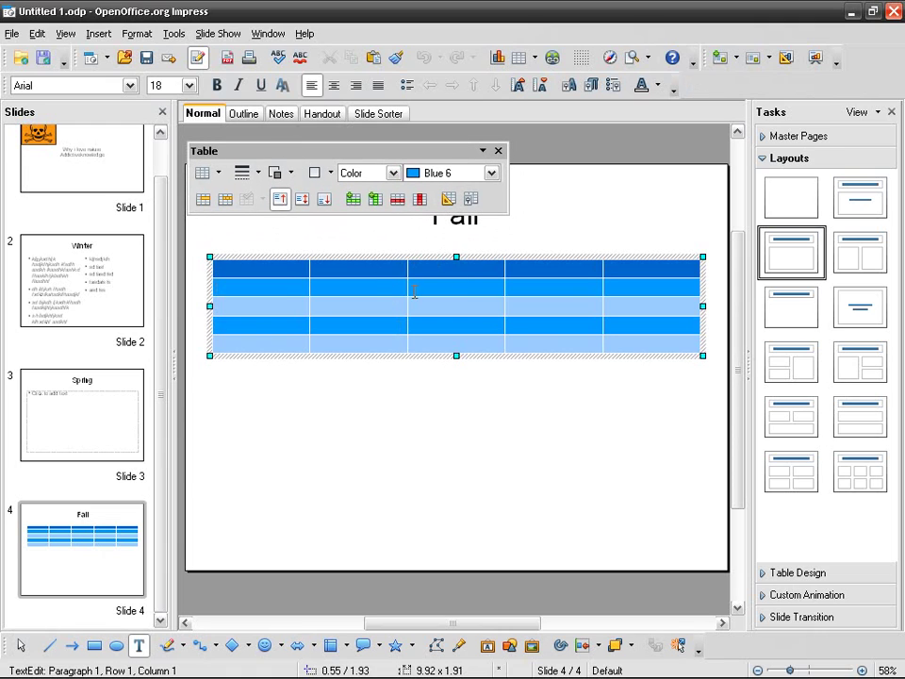
scroll(745, 296, "up", 1)
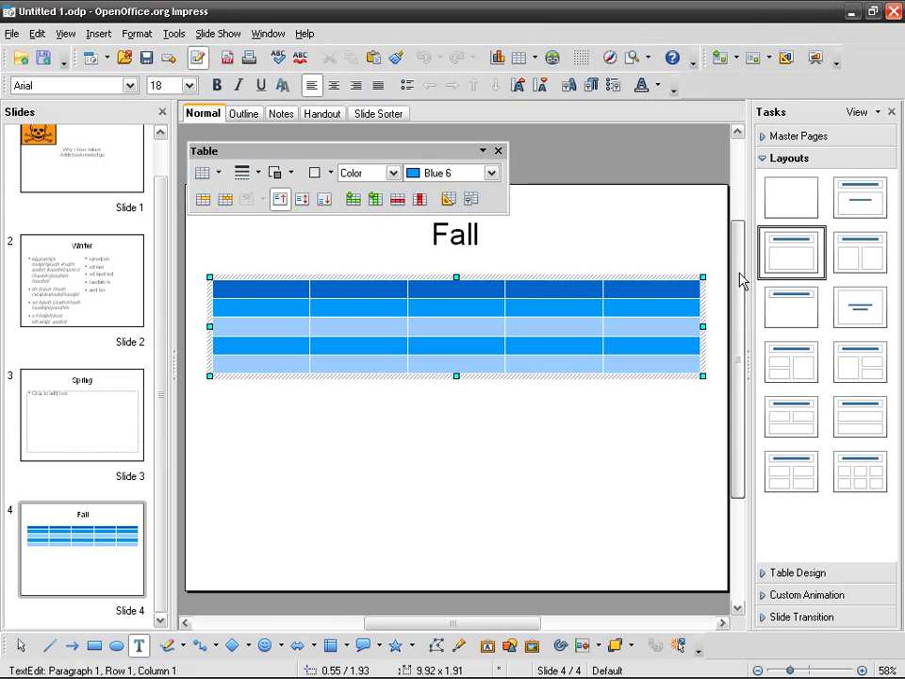
- Set the text in all table cells to 48 point
left_click(261, 286)
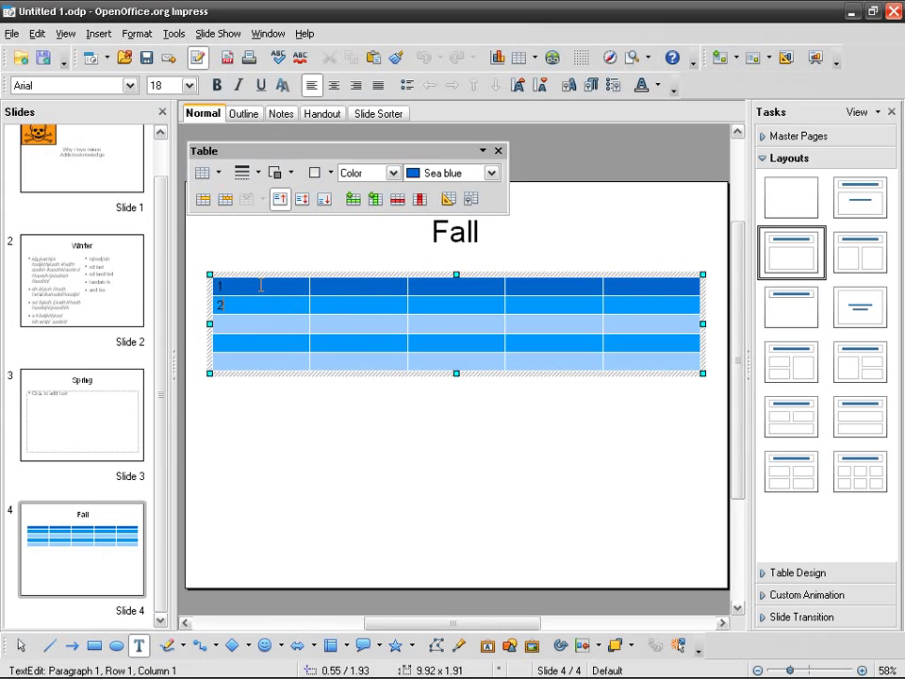
left_click_drag(261, 286, 654, 364)
left_click(188, 85)
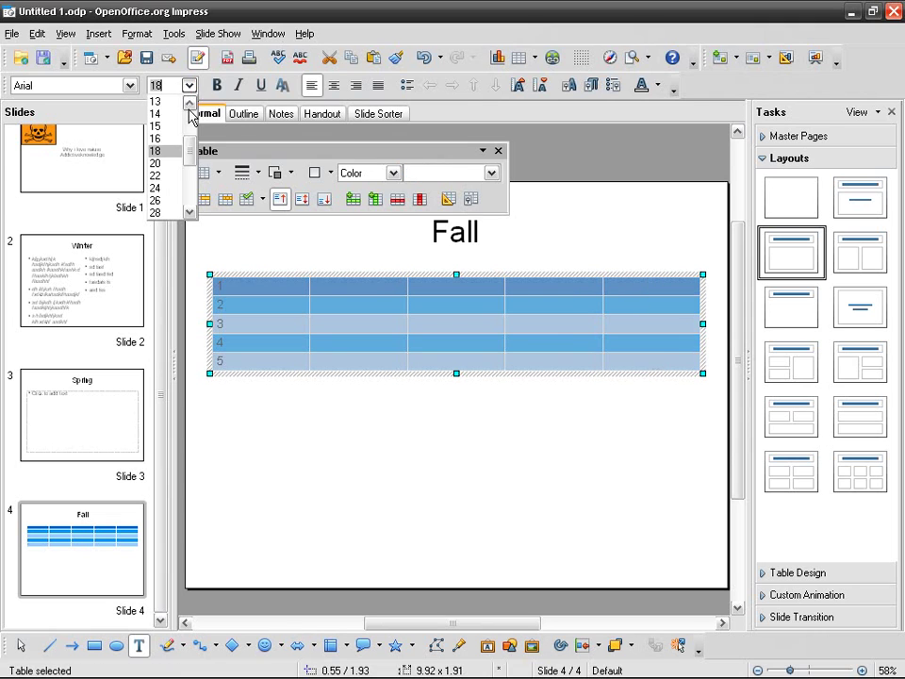
left_click(173, 213)
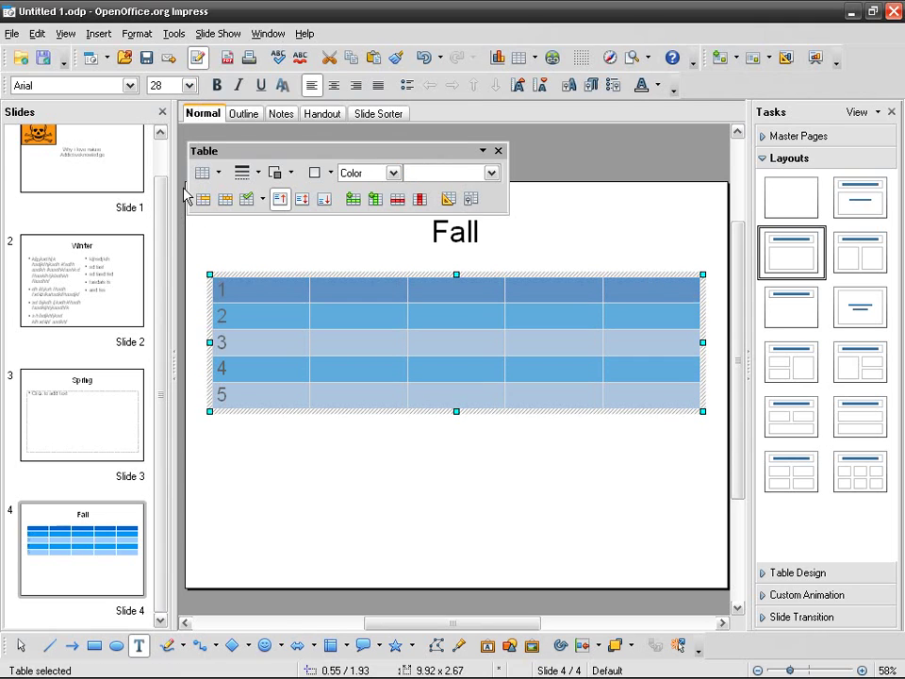
left_click(189, 84)
left_click(175, 212)
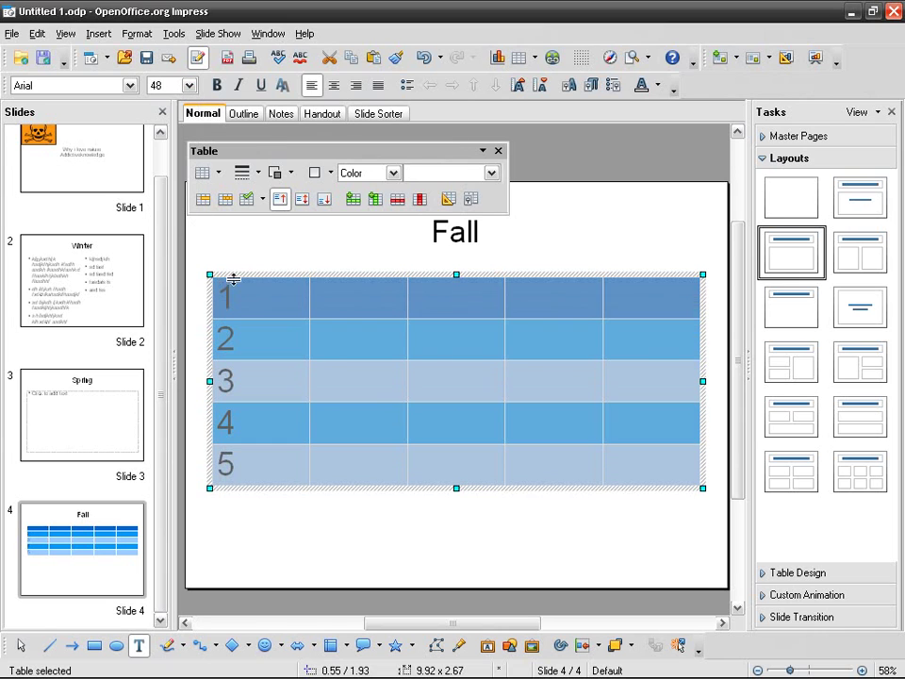
left_click(429, 572)
left_click(273, 351)
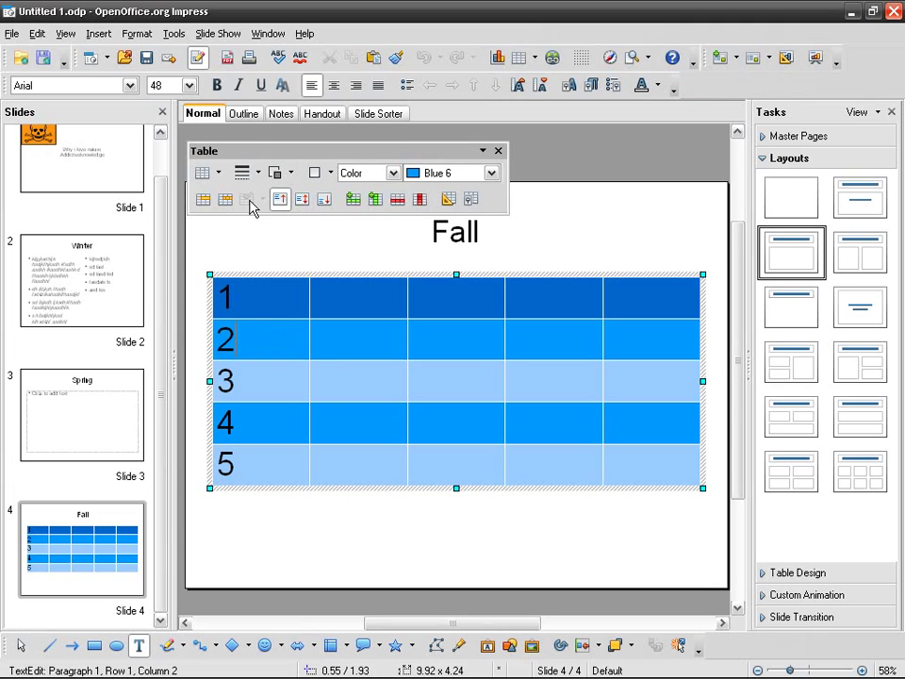
- Insert an extra row below row 2 of the table
left_click(352, 199)
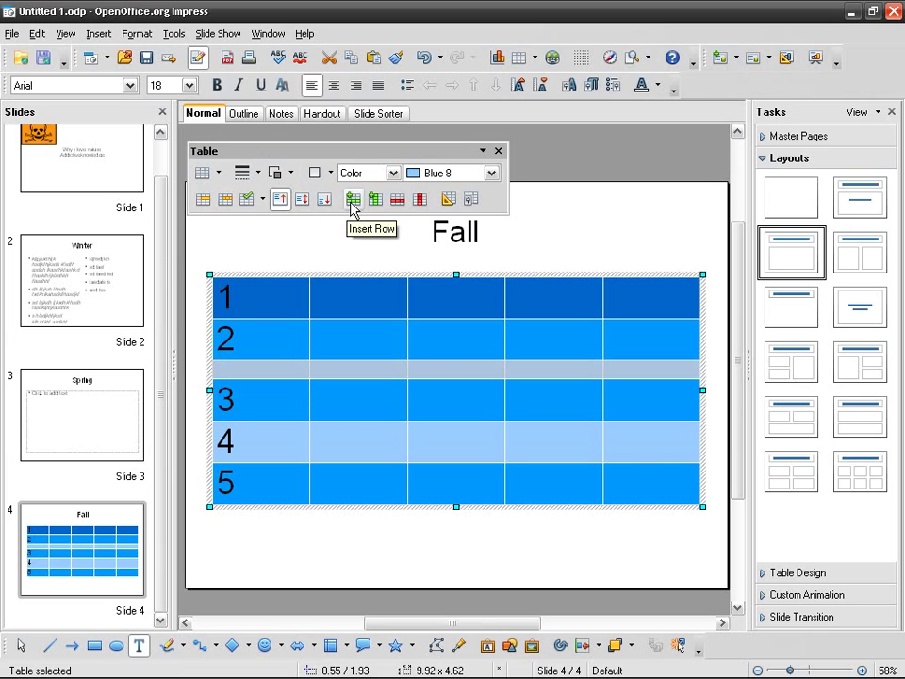
left_click(255, 371)
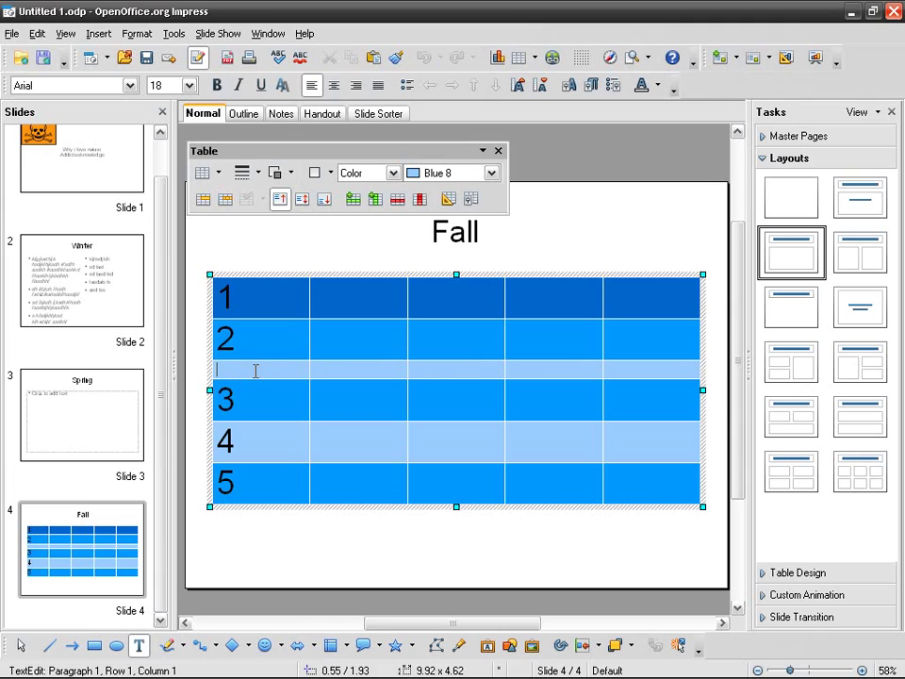
left_click(248, 337)
- Fill the top row's cells with 2, 3, 4 and 5
left_click(376, 291)
type("2")
key("Tab")
type("3")
key("Tab")
type("4")
key("Tab")
type("5")
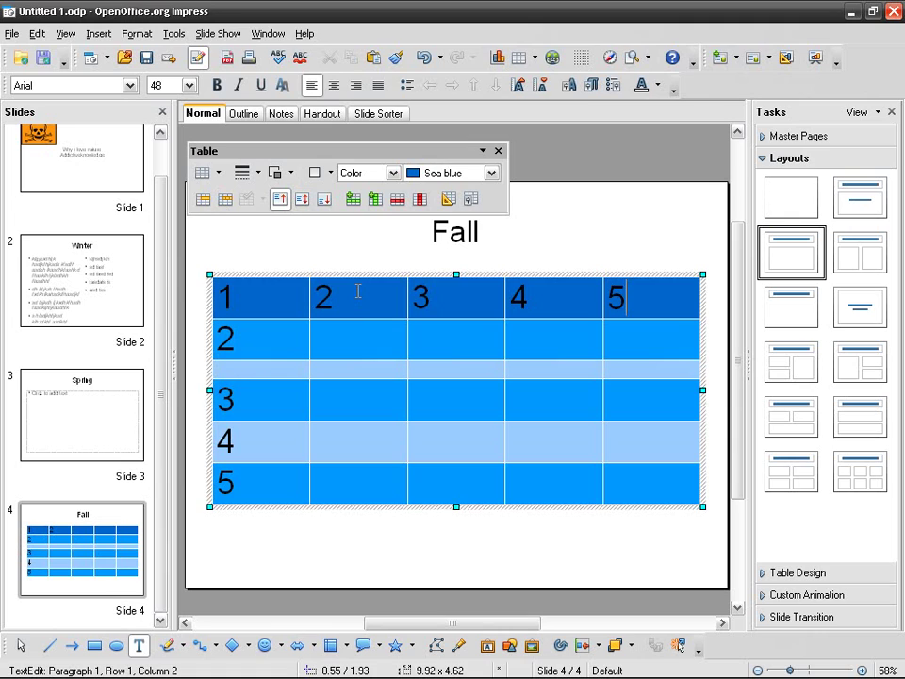
key("Tab")
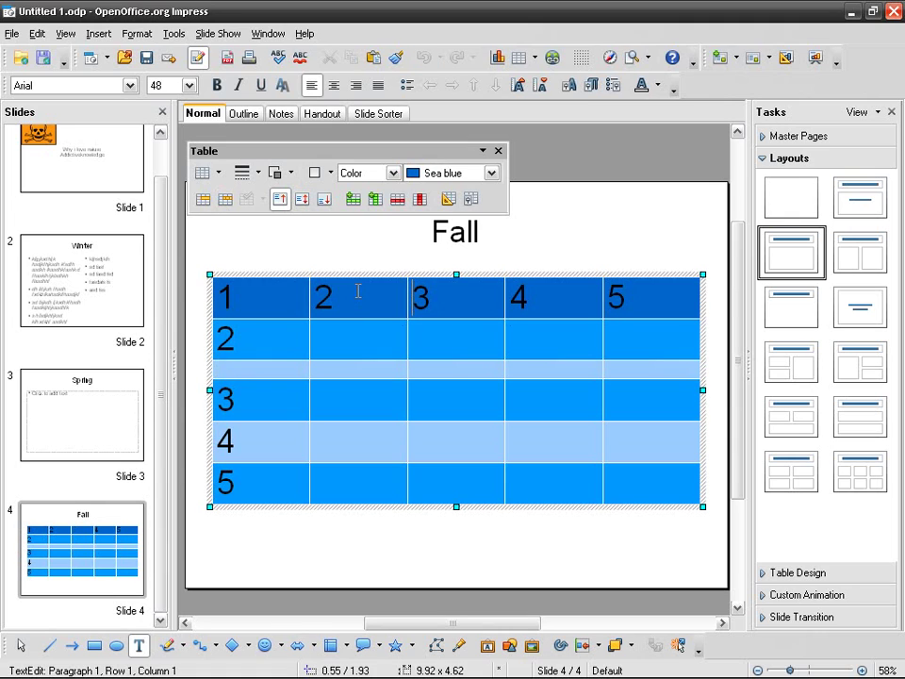
left_click_drag(358, 291, 338, 298)
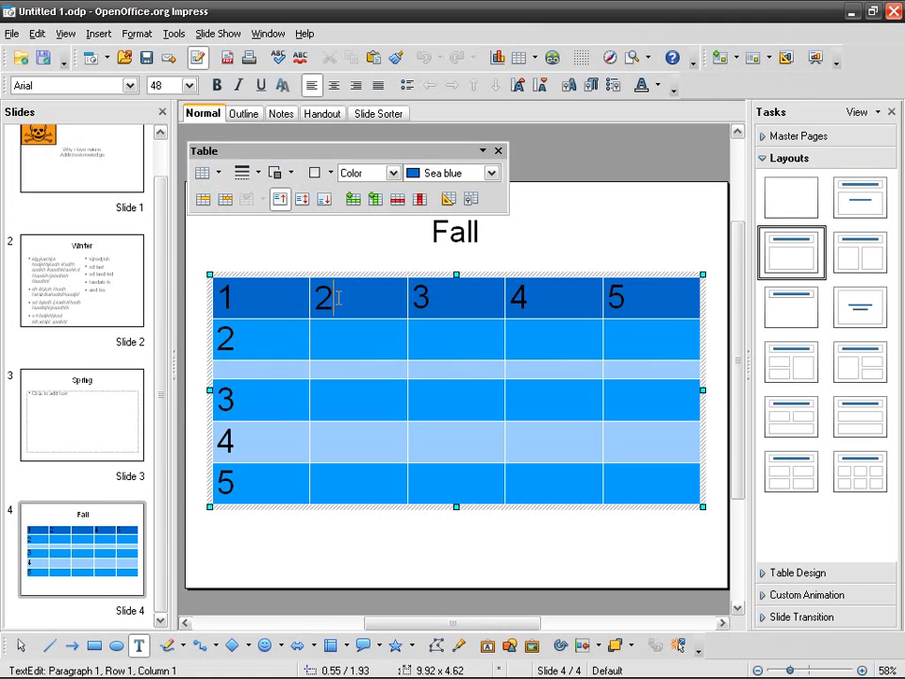
- Insert a column after column 2, then delete it and the thin empty row
left_click(376, 201)
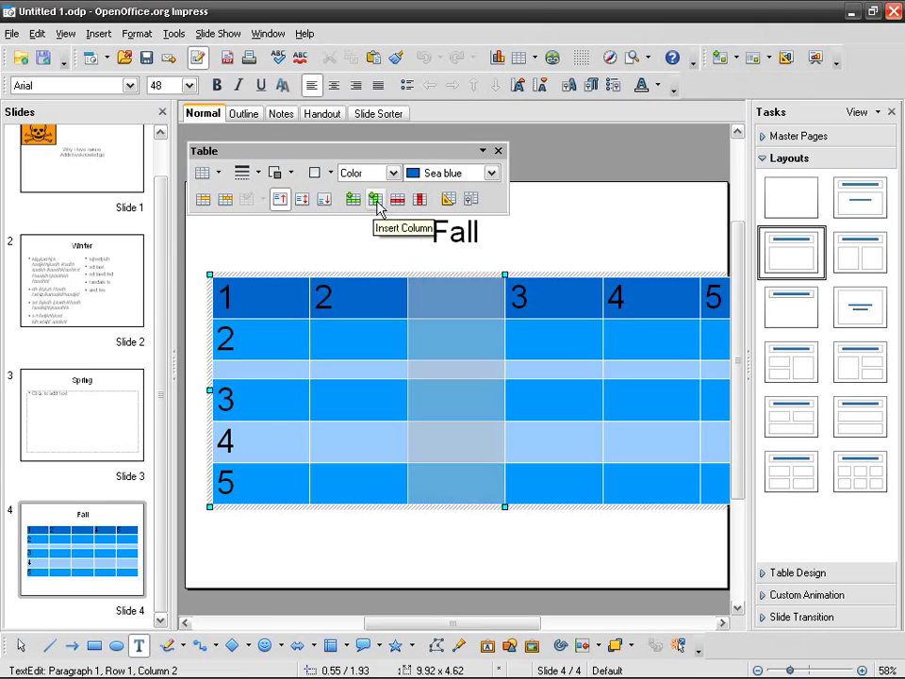
left_click(433, 365)
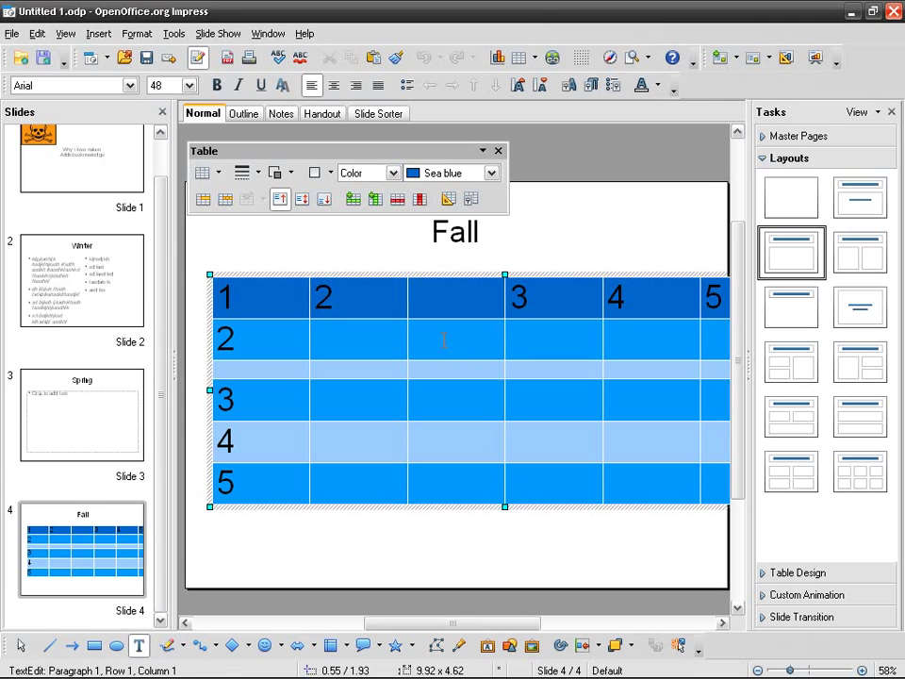
left_click(446, 304)
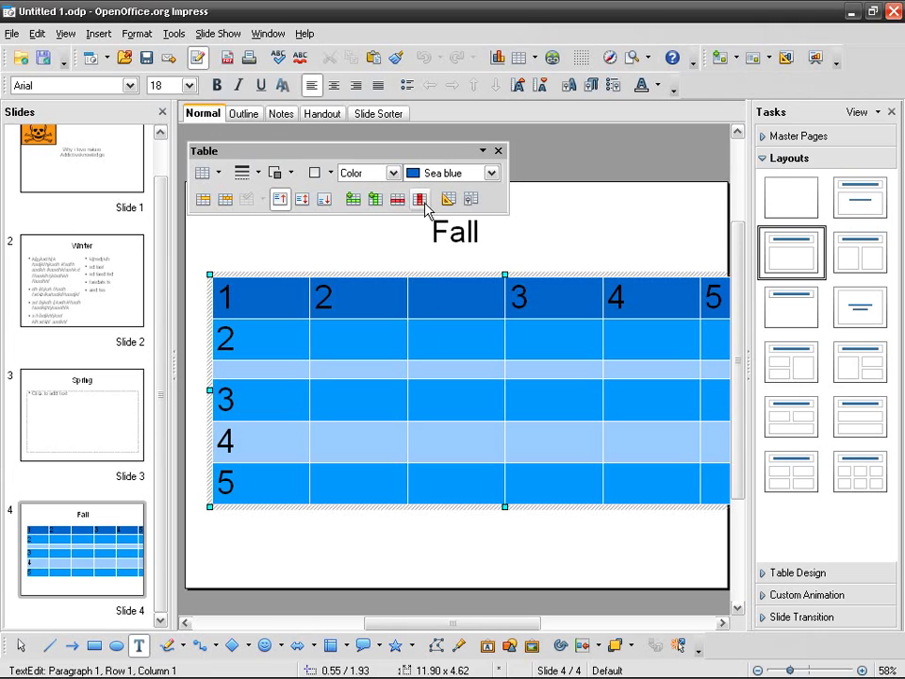
left_click(420, 202)
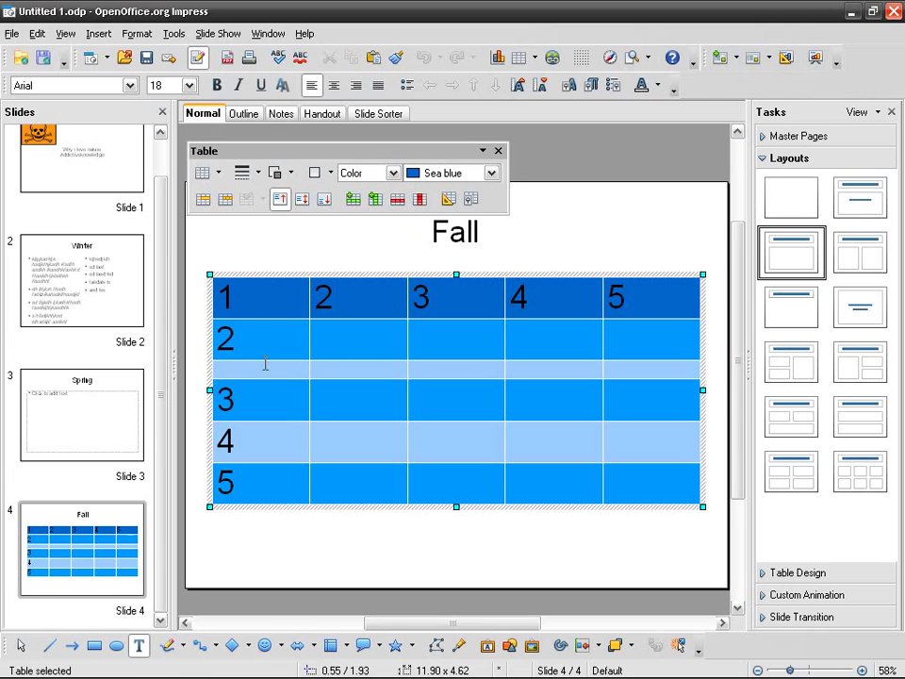
left_click(263, 366)
left_click(397, 199)
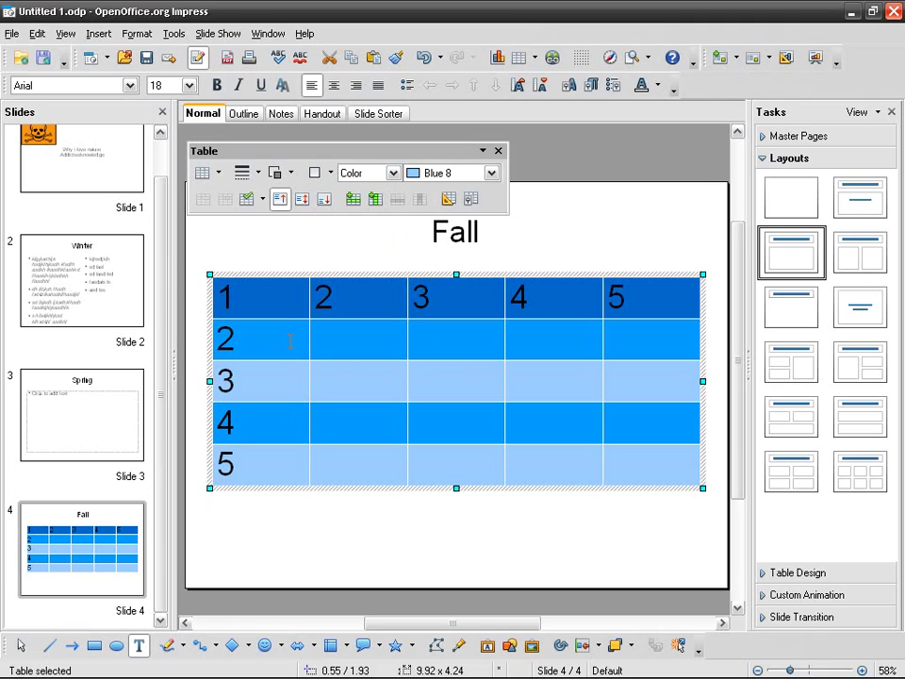
- Merge the top row's first two cells, holding 1 and 2
left_click_drag(283, 344, 334, 343)
left_click_drag(295, 285, 348, 299)
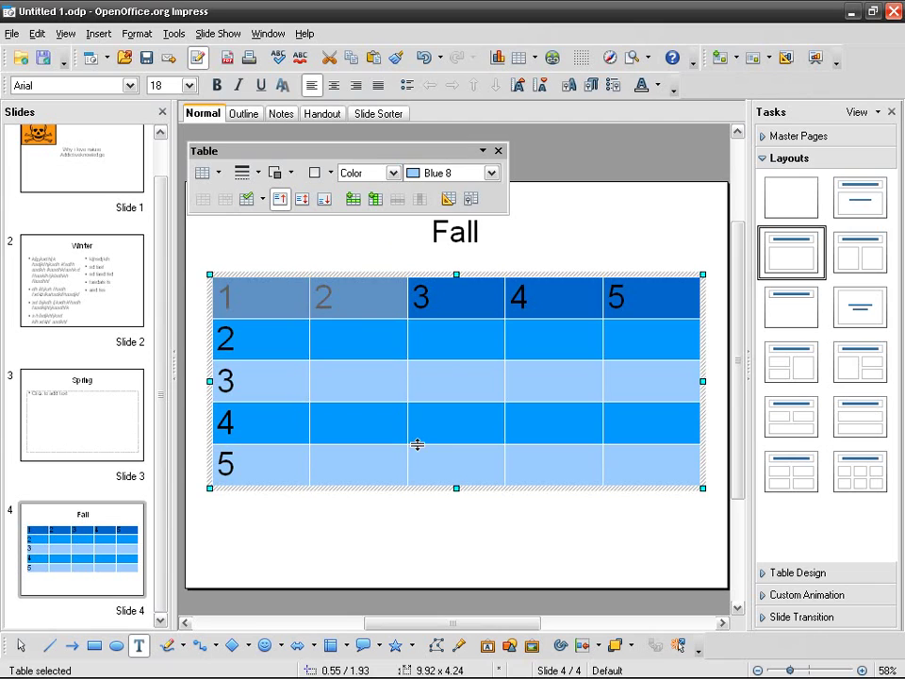
scroll(422, 455, "up", 4)
left_click_drag(462, 627, 417, 625)
scroll(742, 301, "up", 2)
scroll(742, 301, "up", 1)
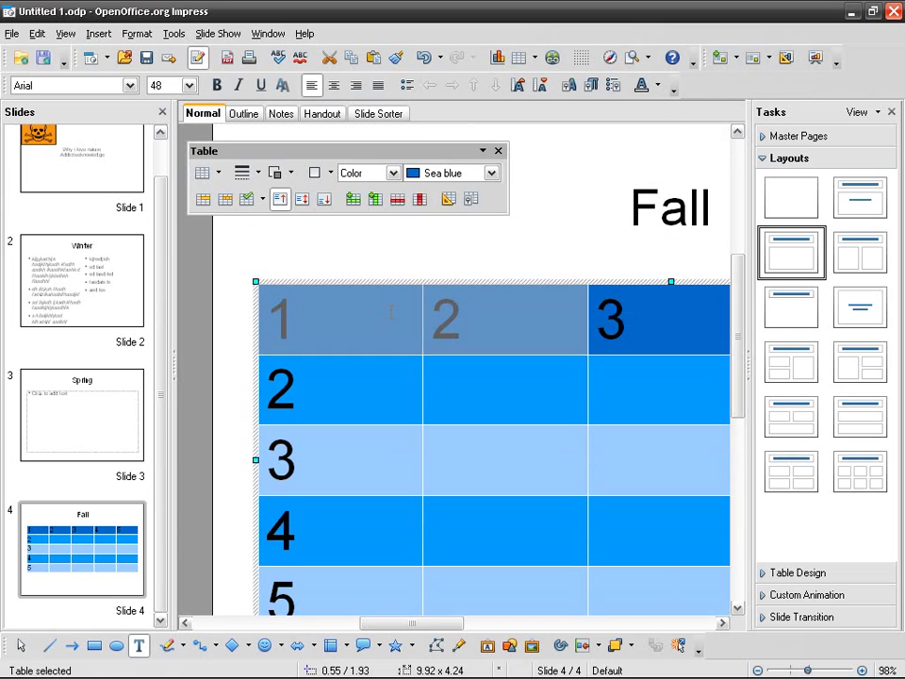
left_click_drag(366, 309, 482, 311)
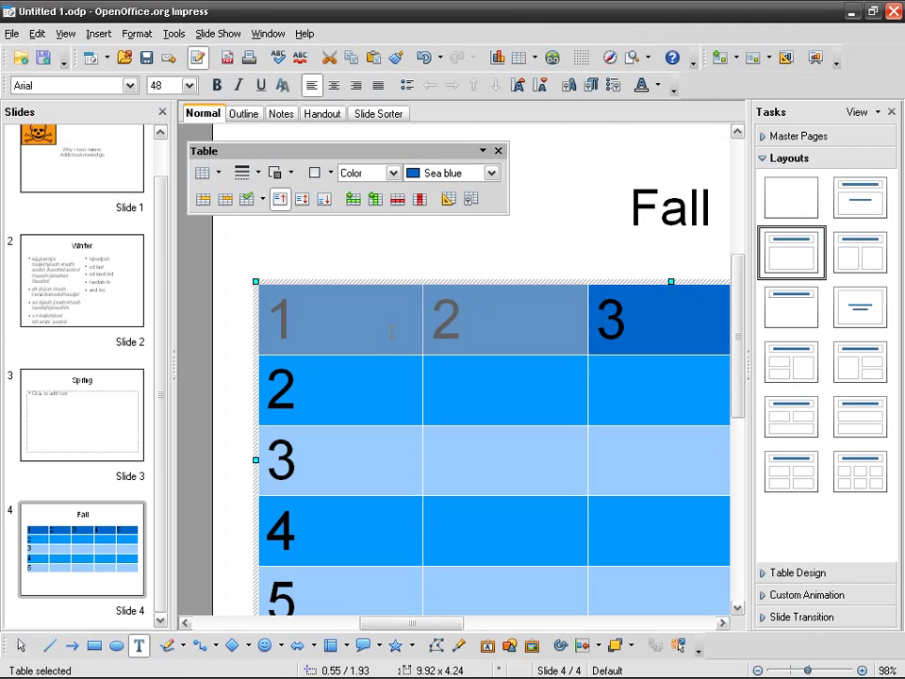
left_click(203, 201)
- Split the merged cell vertically back into two cells
left_click(384, 348)
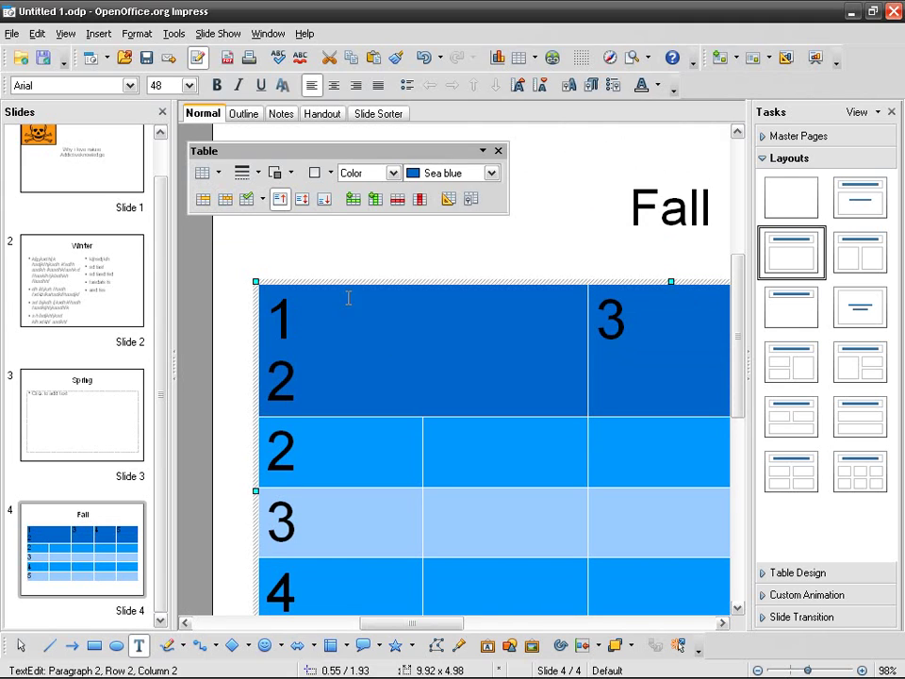
left_click(226, 200)
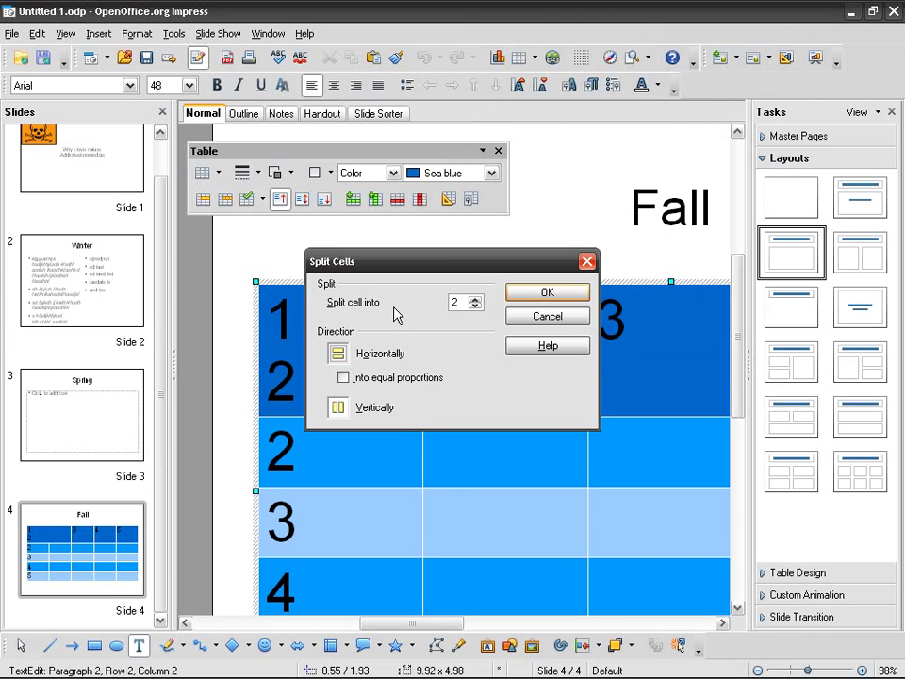
left_click_drag(428, 266, 534, 194)
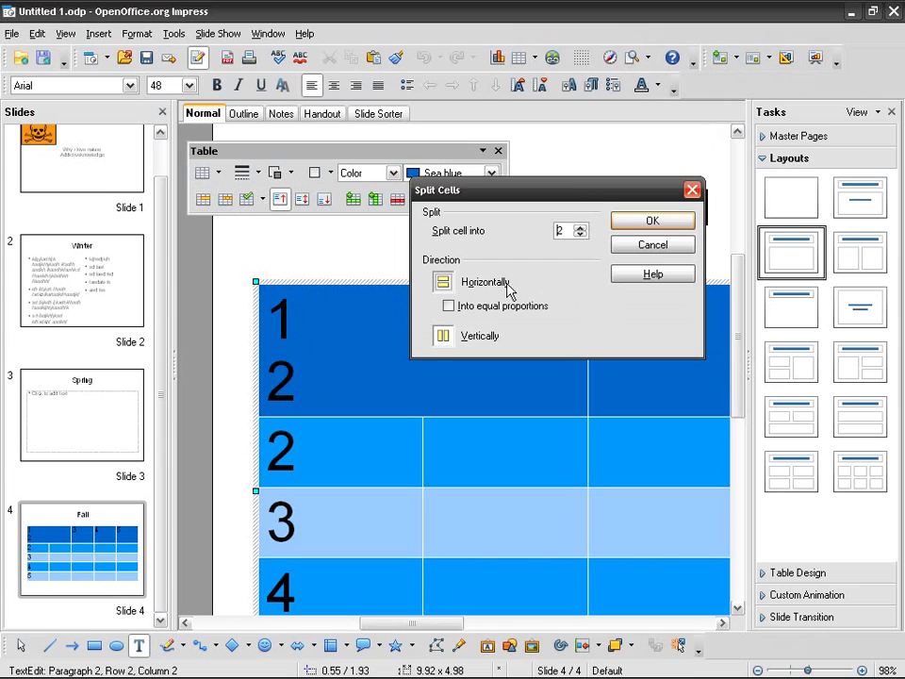
left_click(481, 338)
left_click(653, 221)
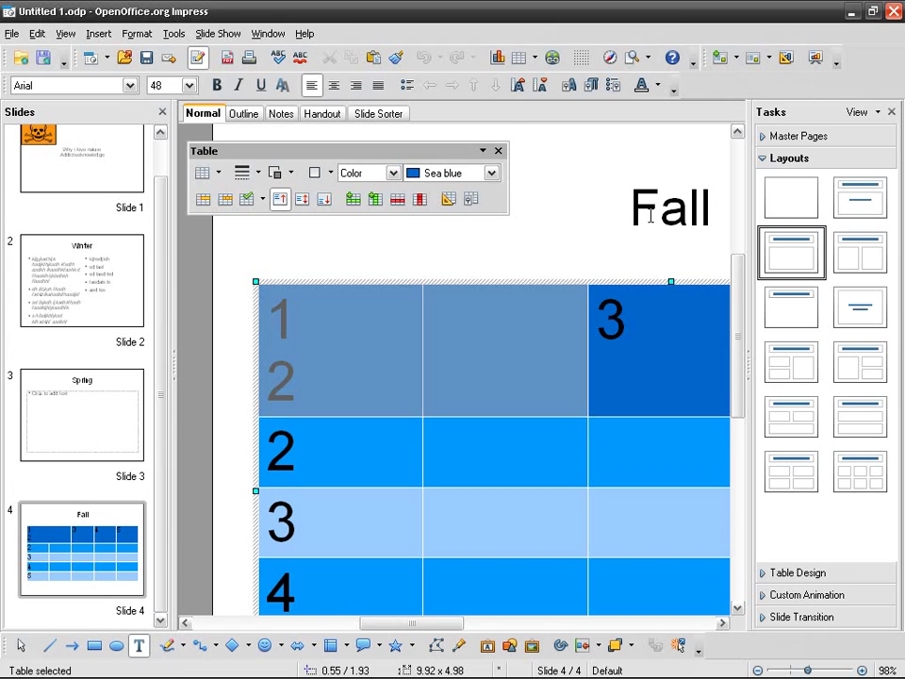
- Move the 2 into the second top-row cell and remove the leftover empty line
left_click(448, 337)
left_click(289, 372)
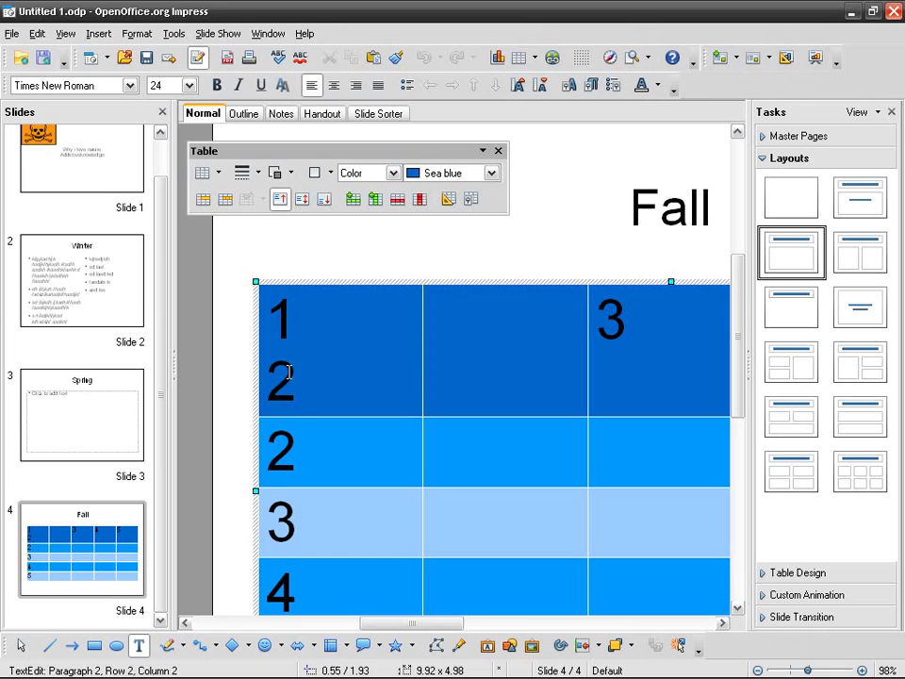
double_click(289, 373)
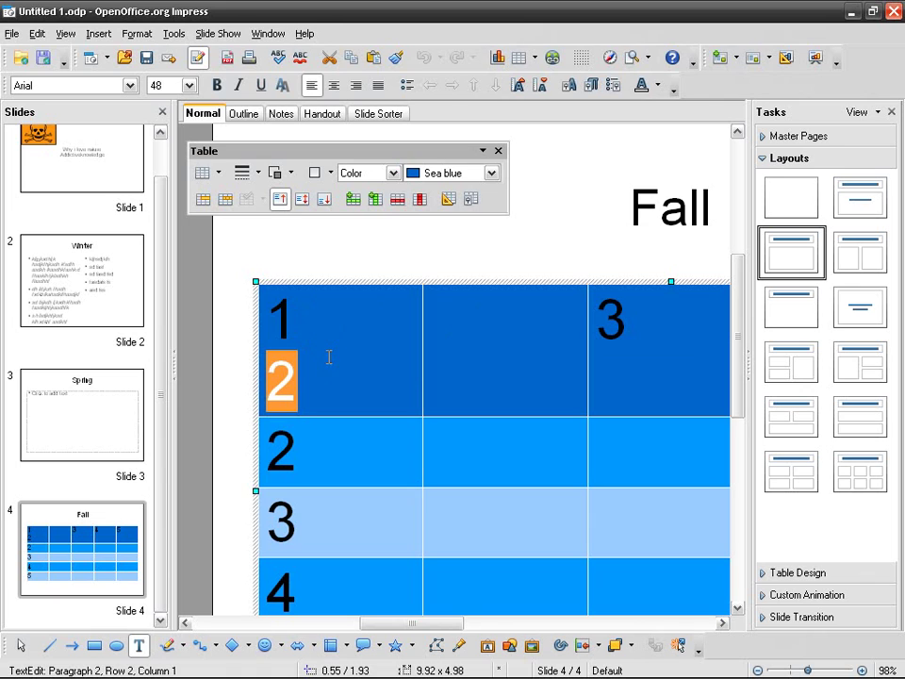
key("Delete")
left_click(471, 342)
type("2")
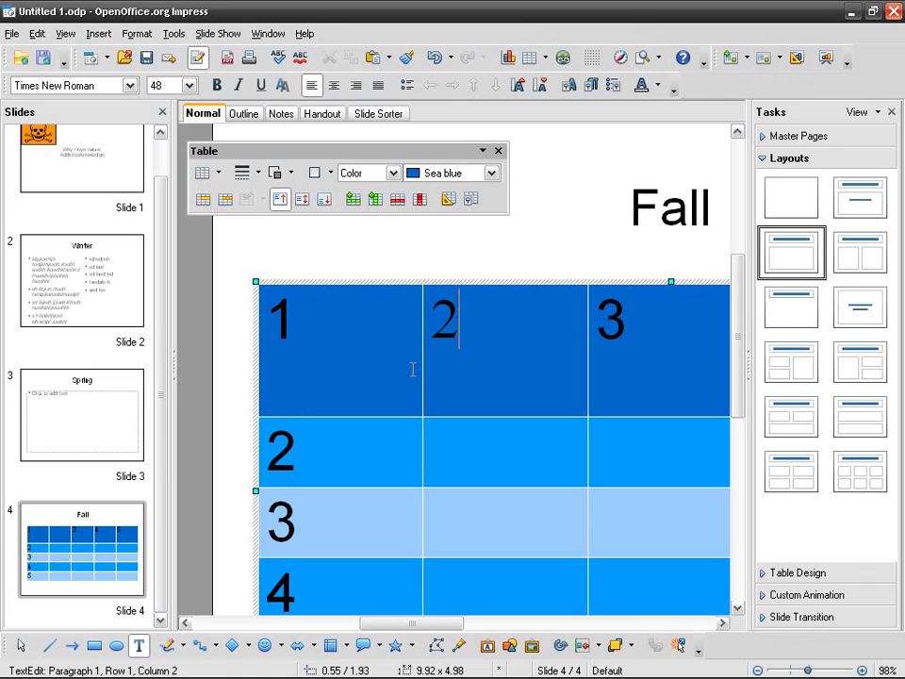
key("Left")
key("Left")
key("BackSpace")
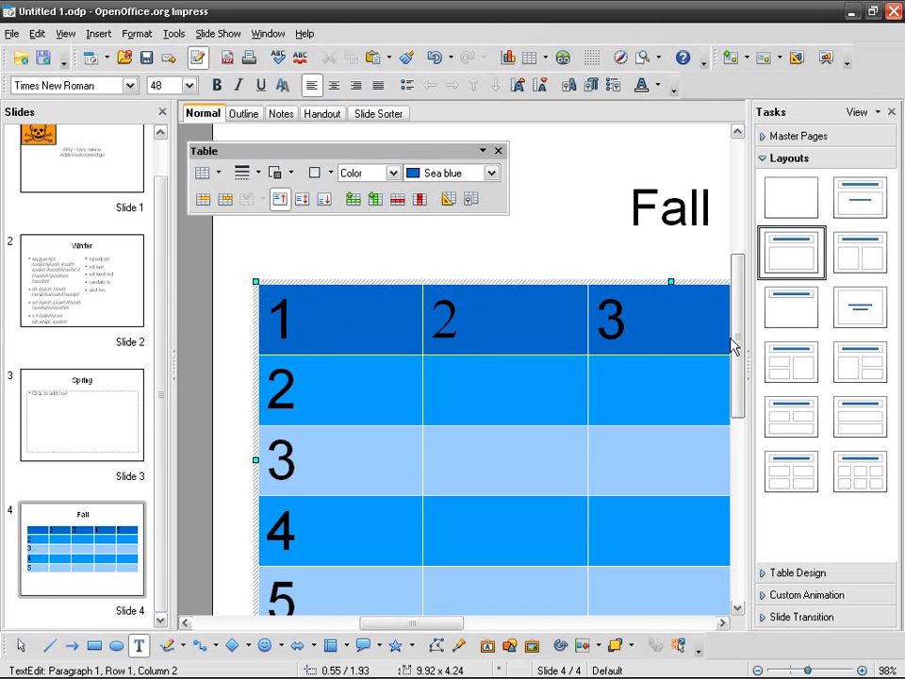
mouse_move(734, 343)
left_mouse_down()
mouse_move(741, 328)
mouse_move(740, 349)
left_mouse_up()
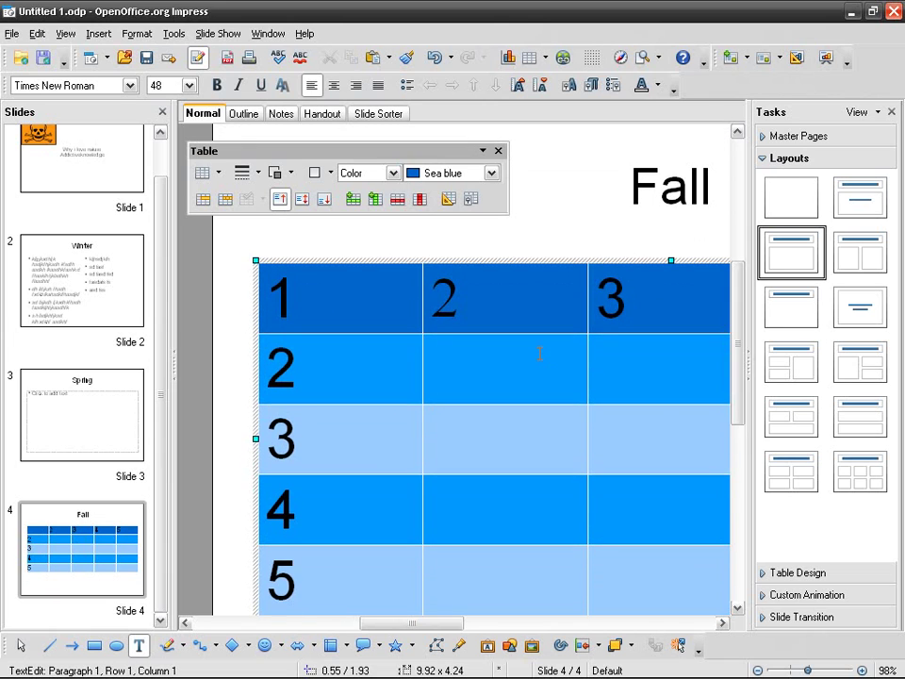
left_click(383, 298)
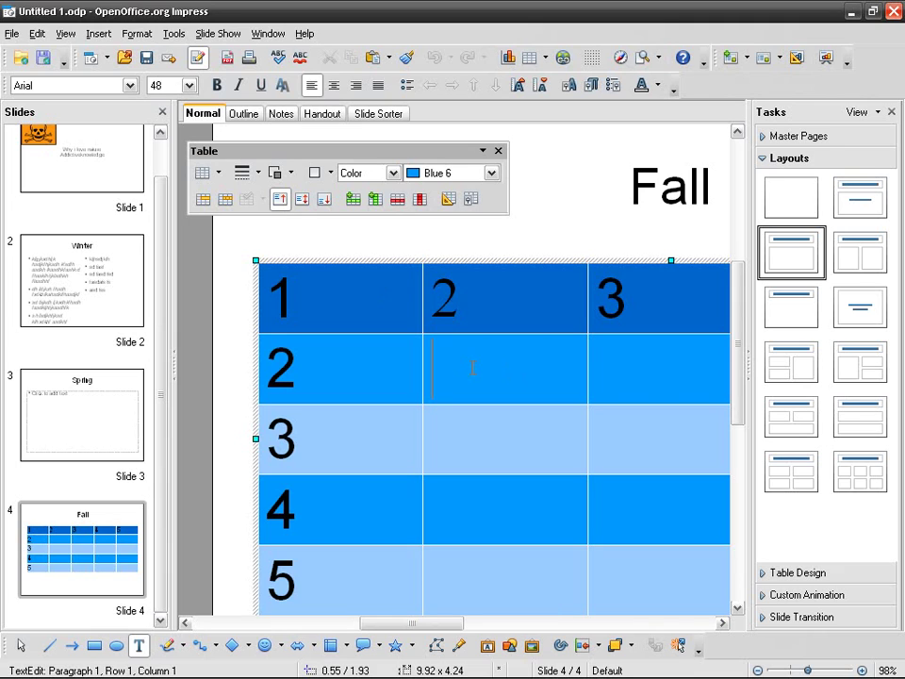
- Split the row 2, column 2 cell horizontally into three stacked cells
left_click(224, 207)
left_click_drag(501, 198, 510, 92)
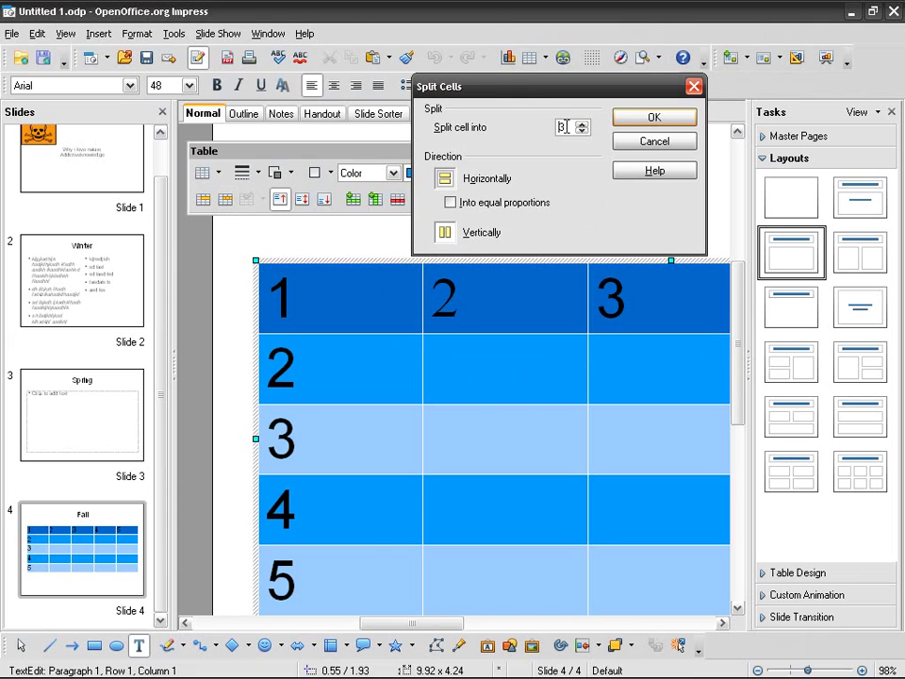
left_click(460, 184)
left_click(653, 118)
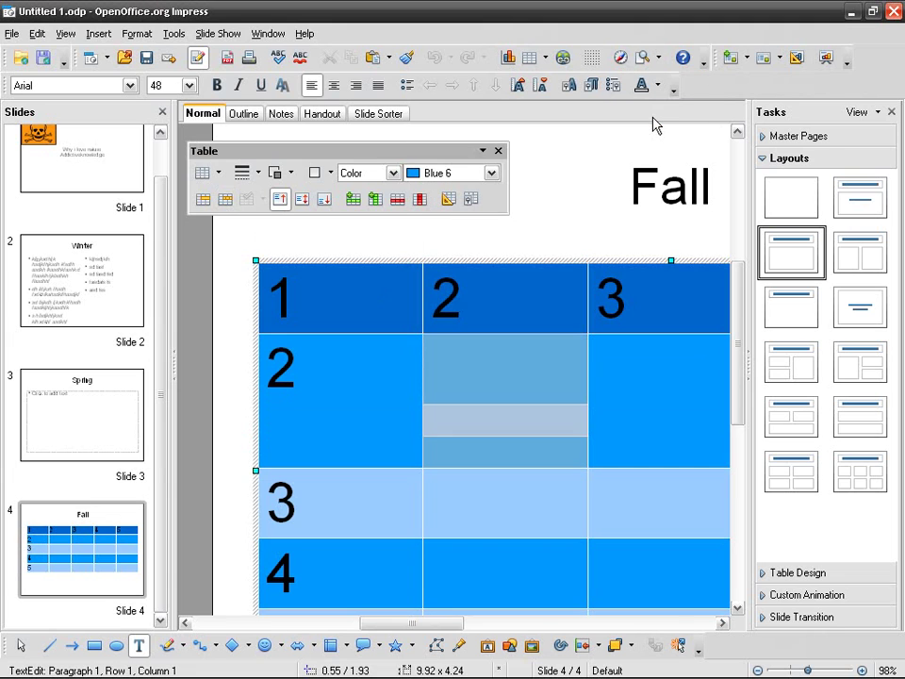
- Type 'dfs', 'sdf' and 'sdfsd' into the three sub-cells
type("dfs")
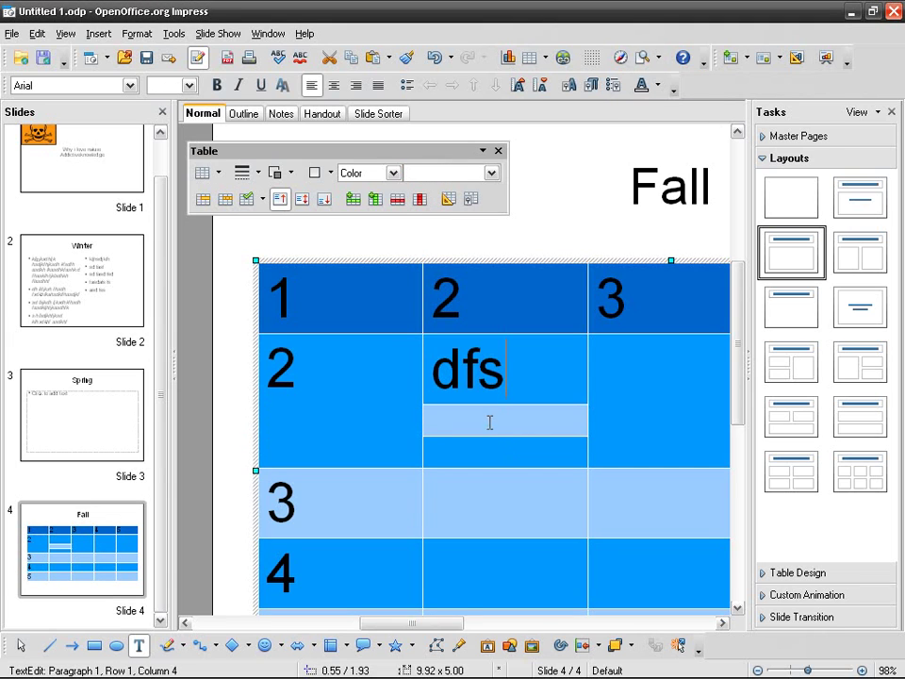
left_click(489, 422)
type("sdf")
left_click(500, 445)
type("sdfsd")
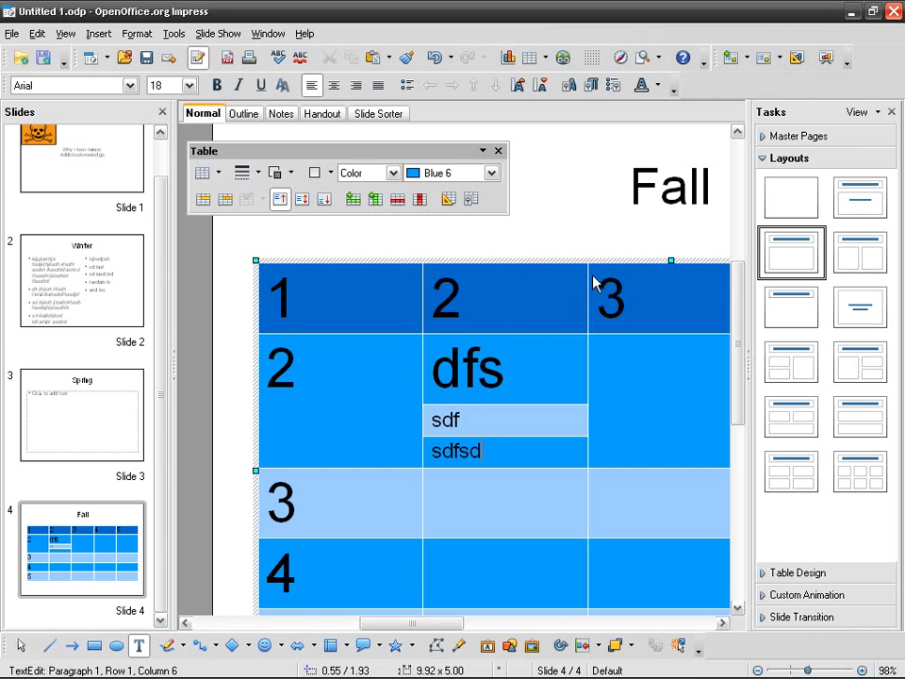
scroll(594, 283, "down", 2)
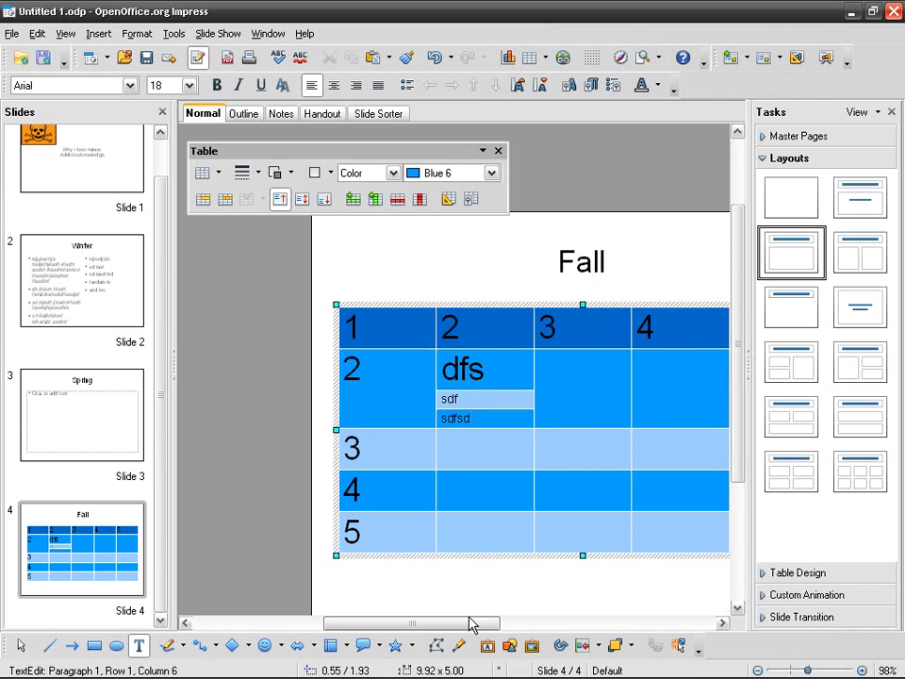
left_click_drag(471, 624, 510, 623)
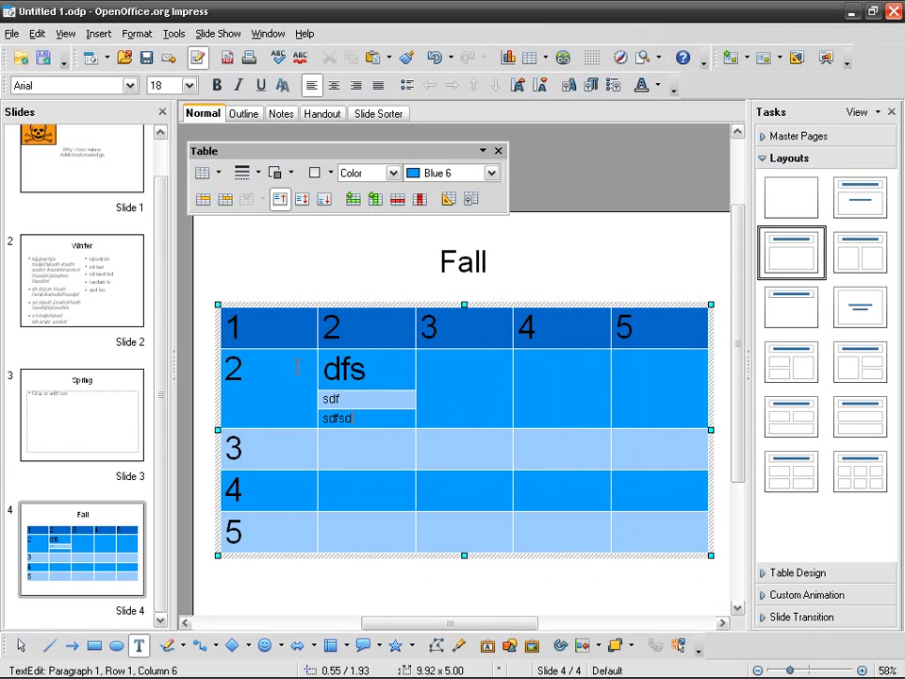
left_click(272, 334)
- Centre the text vertically in the top-left block of cells
left_click_drag(273, 334, 629, 518)
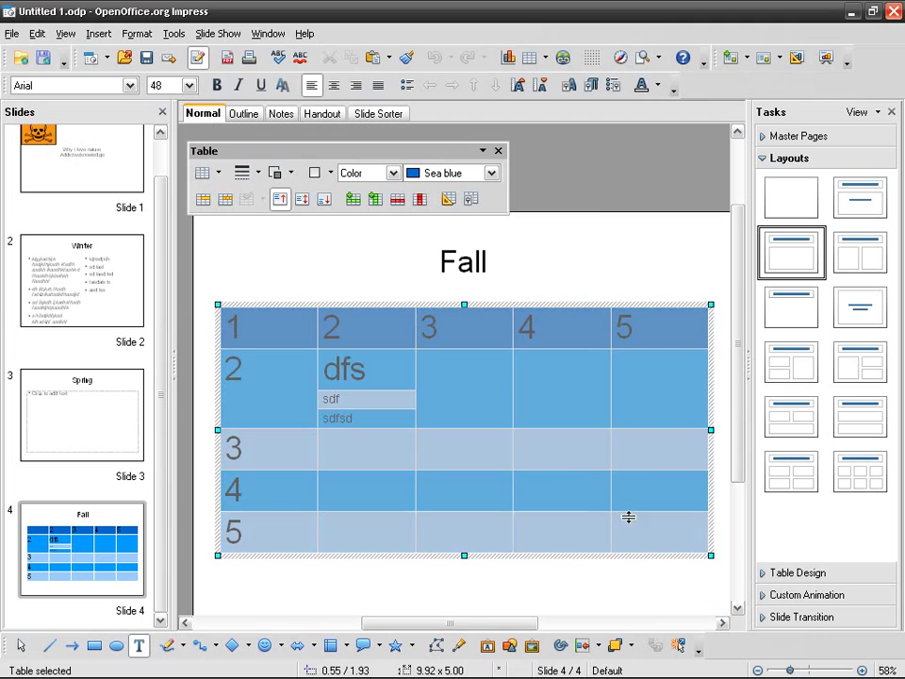
left_click(302, 203)
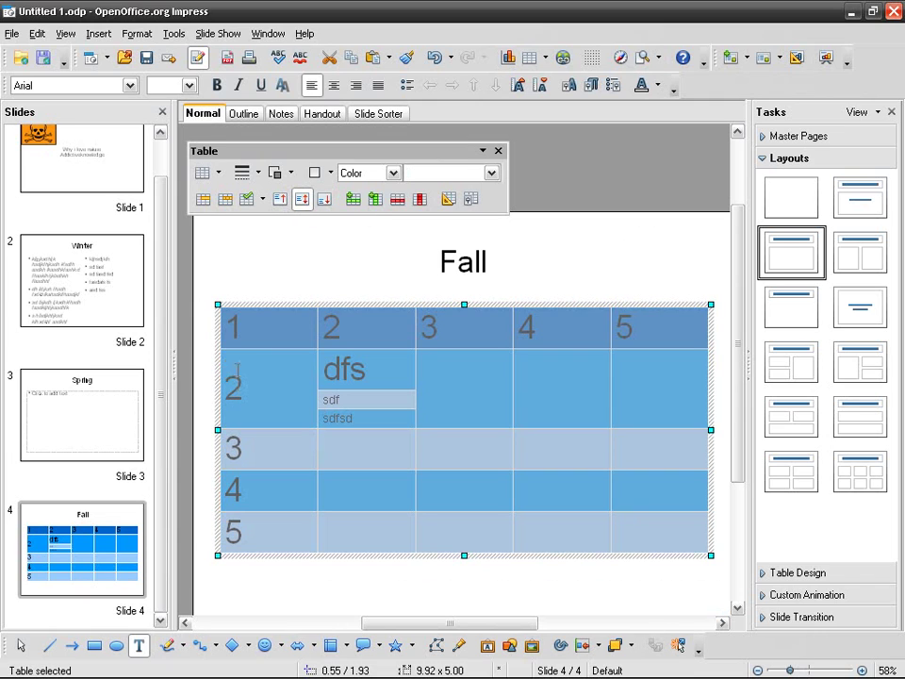
left_click(271, 366)
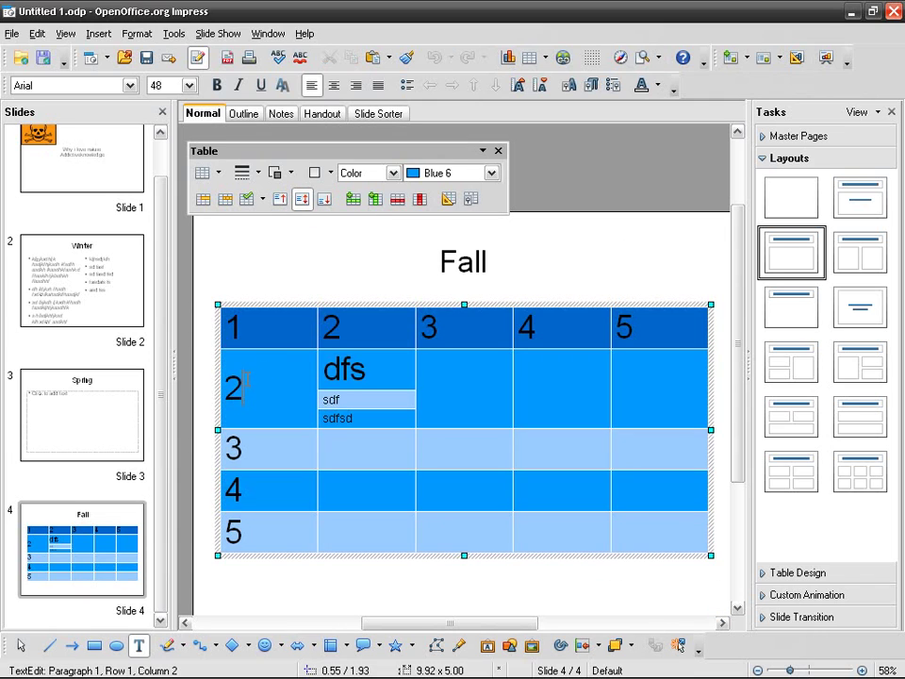
left_click(378, 319)
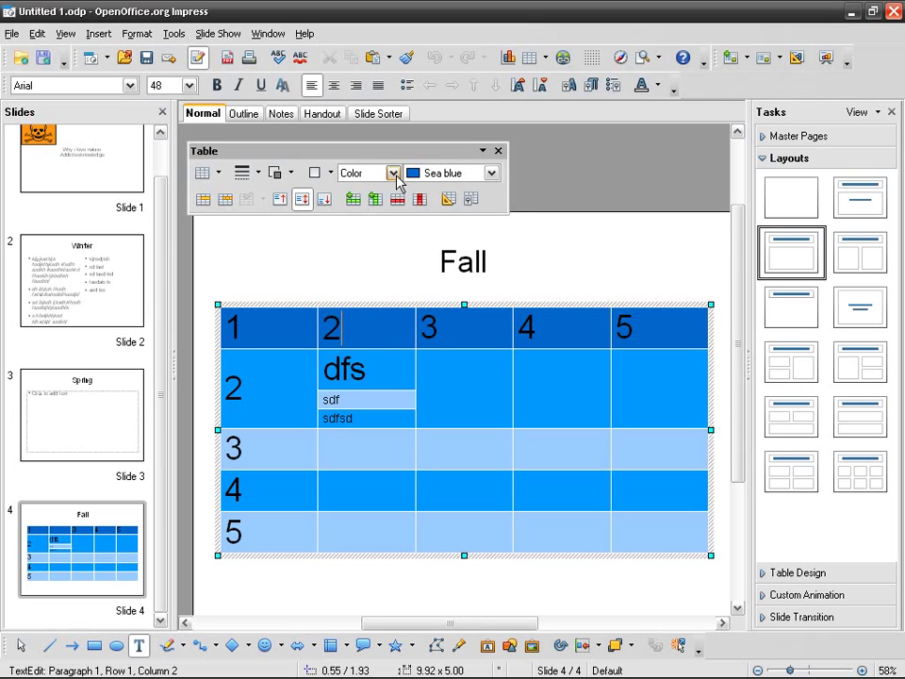
left_click(492, 173)
left_click(440, 226)
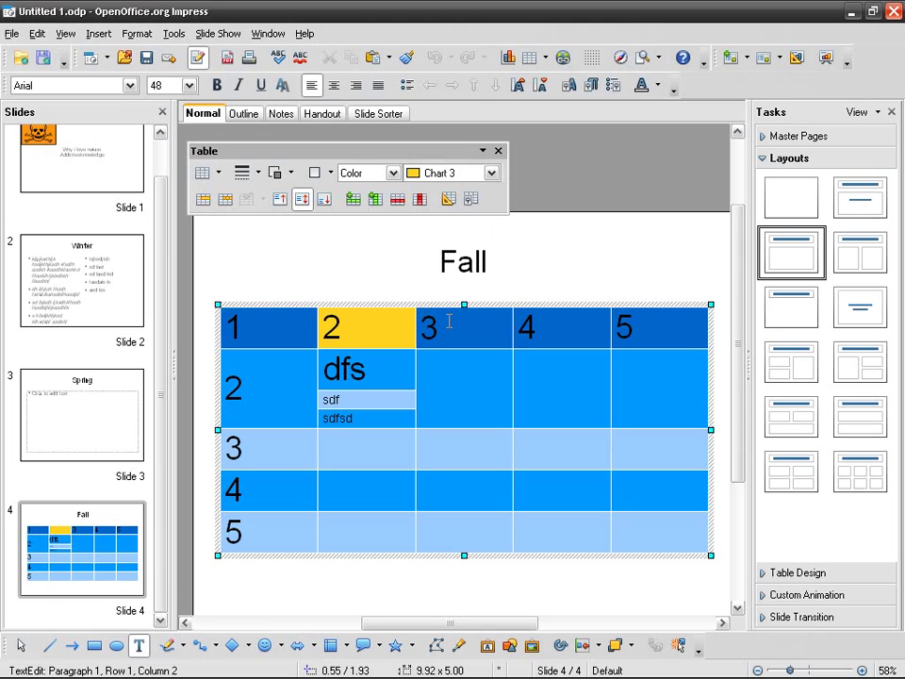
left_click(491, 174)
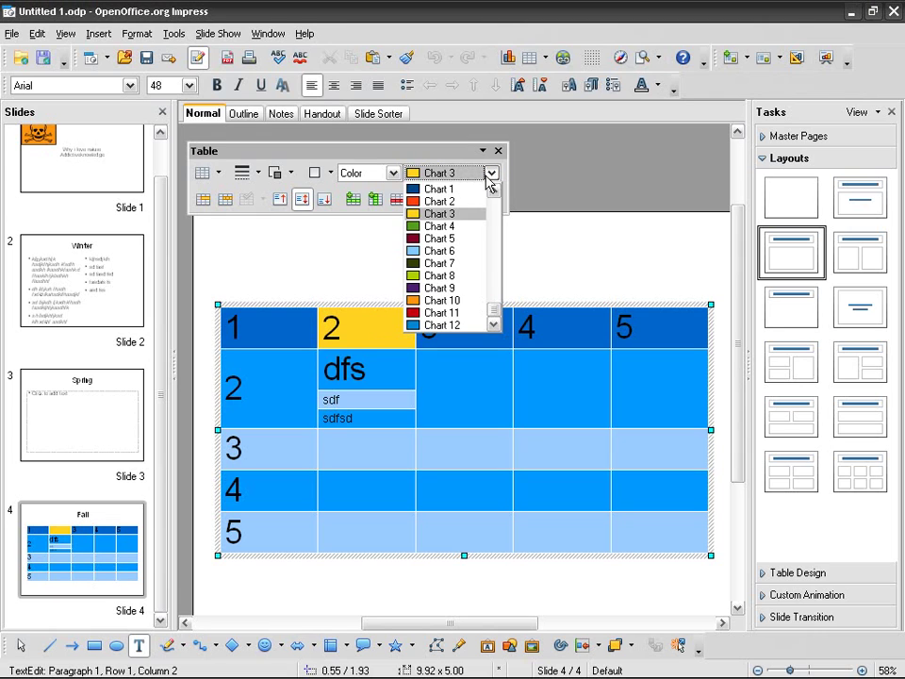
left_click(462, 193)
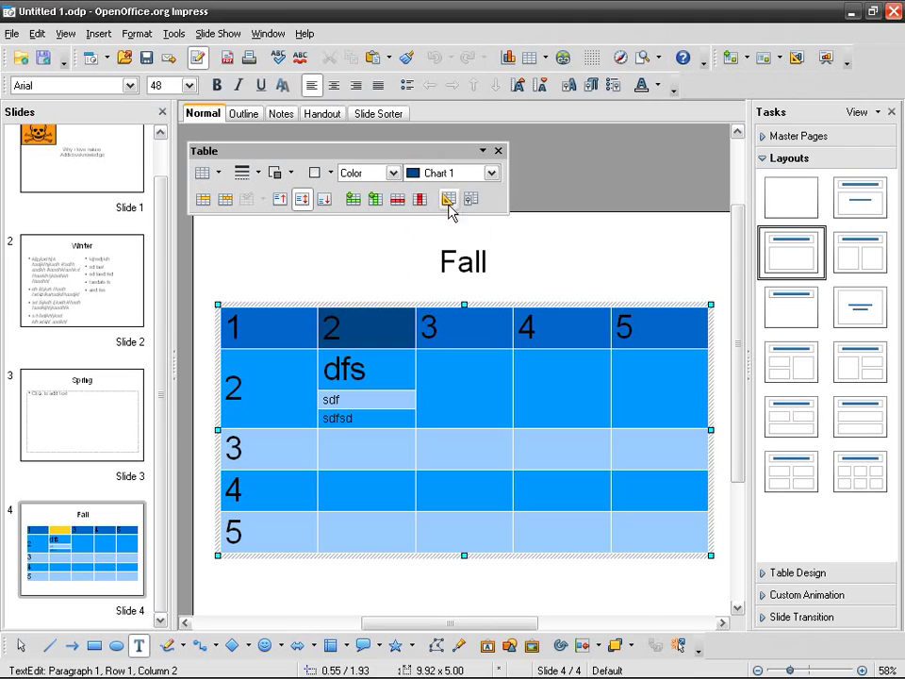
left_click(491, 176)
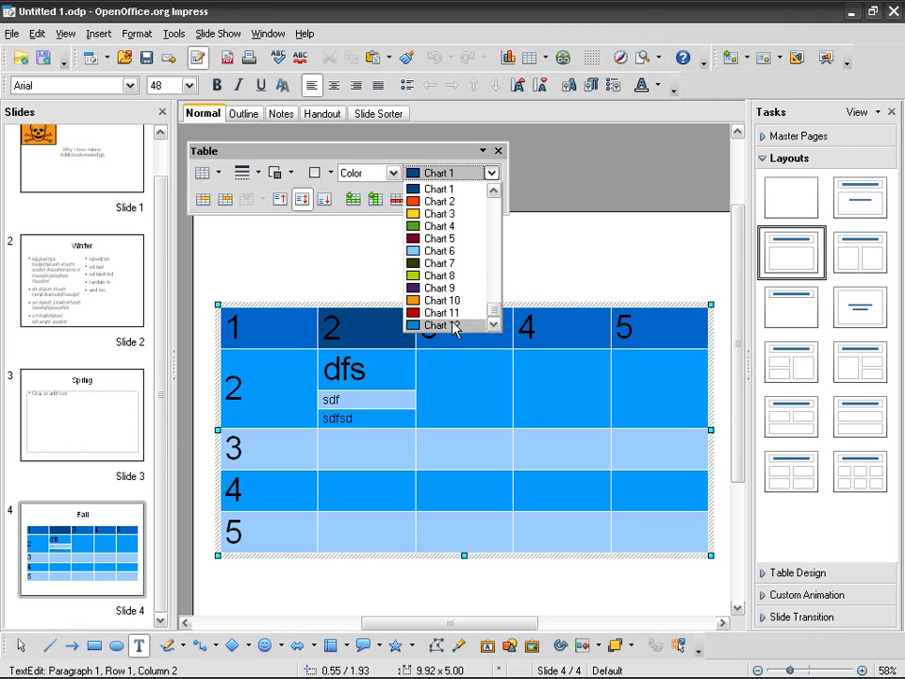
left_click(455, 324)
left_click(444, 328)
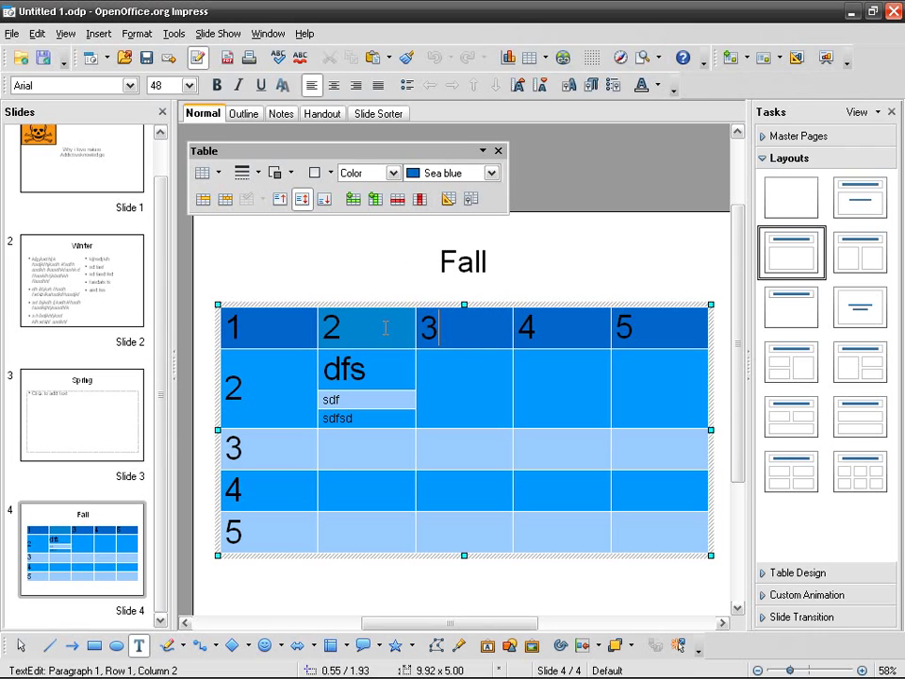
left_click(546, 197)
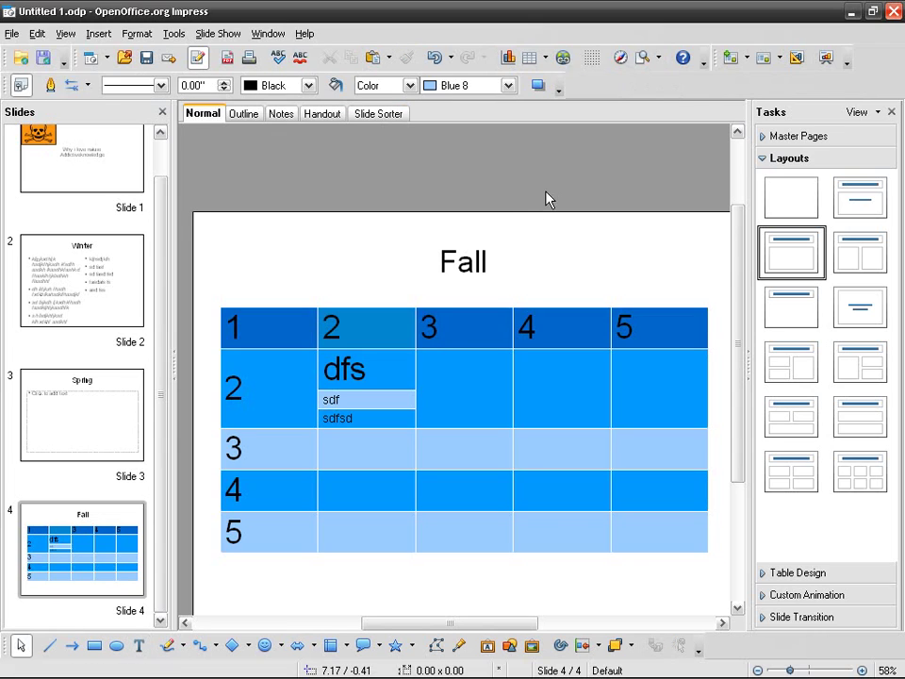
left_click(435, 60)
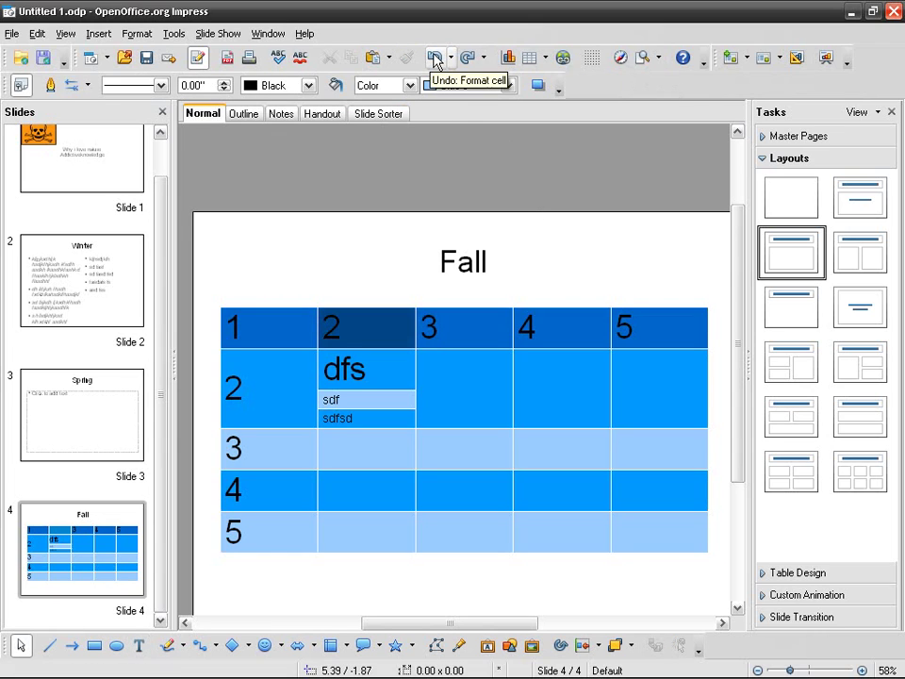
left_click(435, 59)
left_click(435, 60)
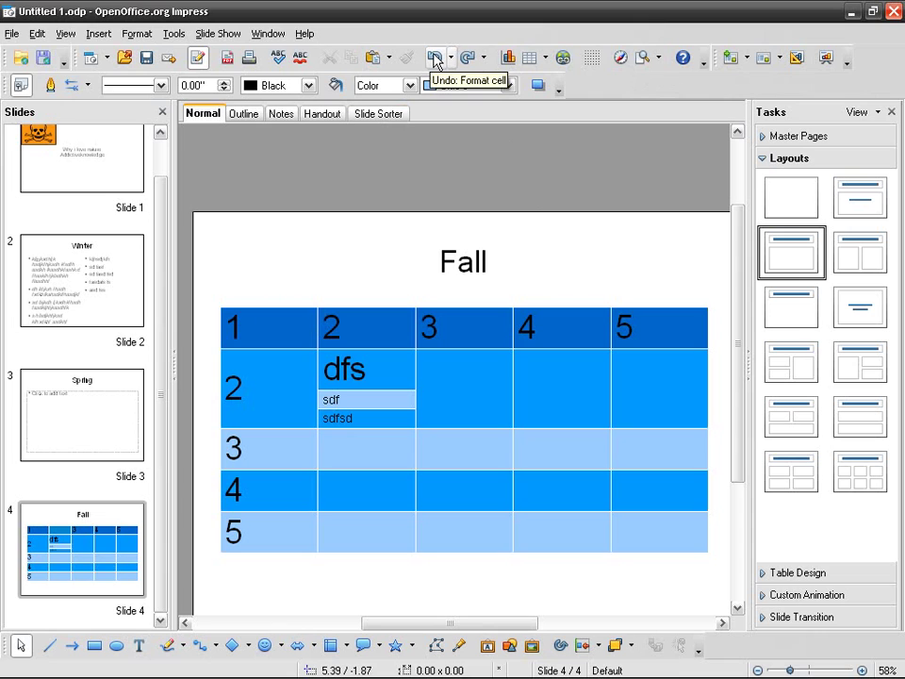
left_click(368, 314)
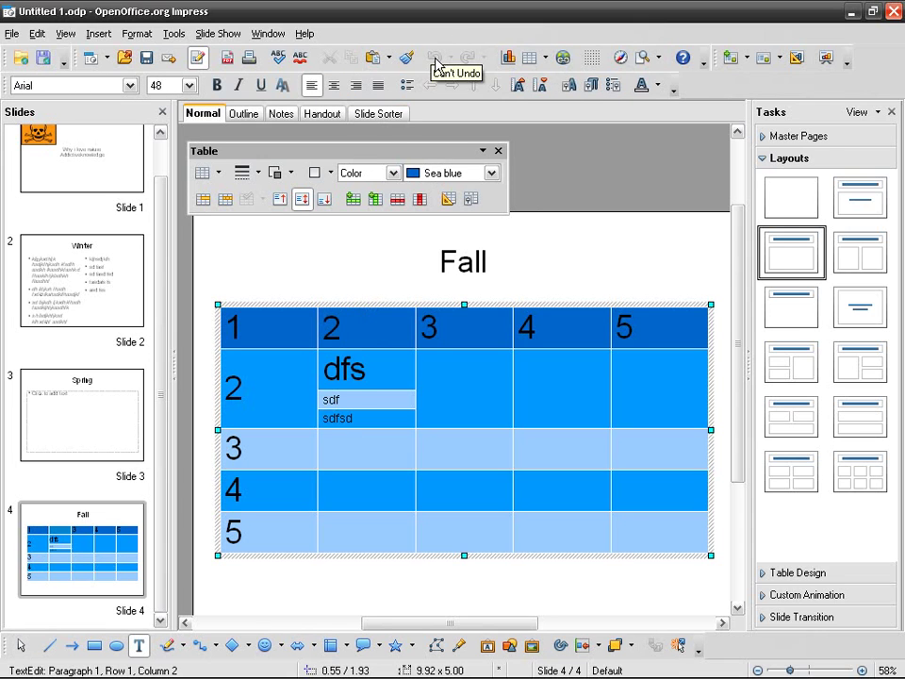
left_click_drag(390, 150, 405, 146)
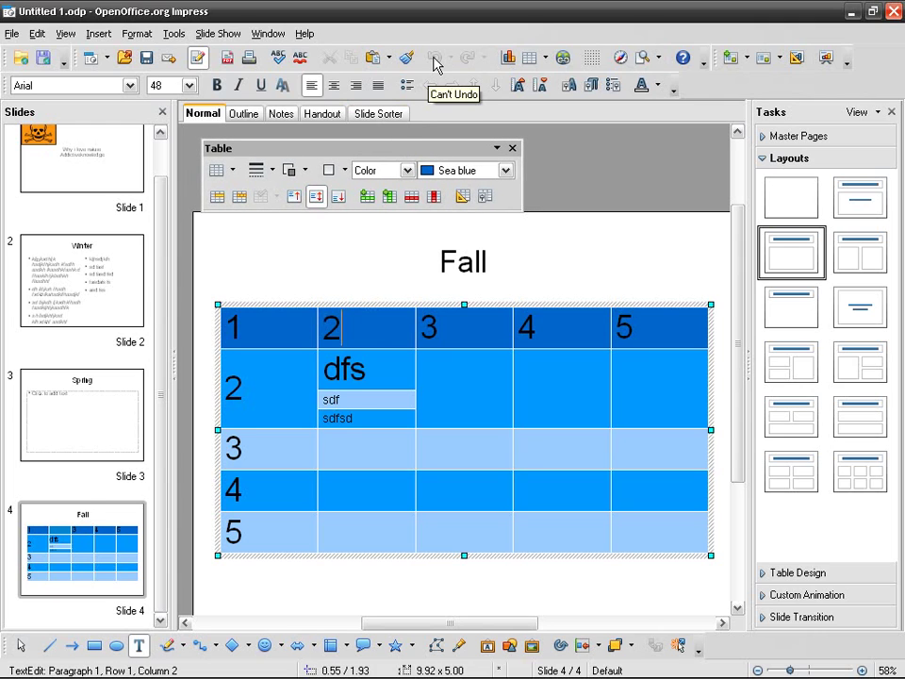
left_click_drag(421, 147, 416, 165)
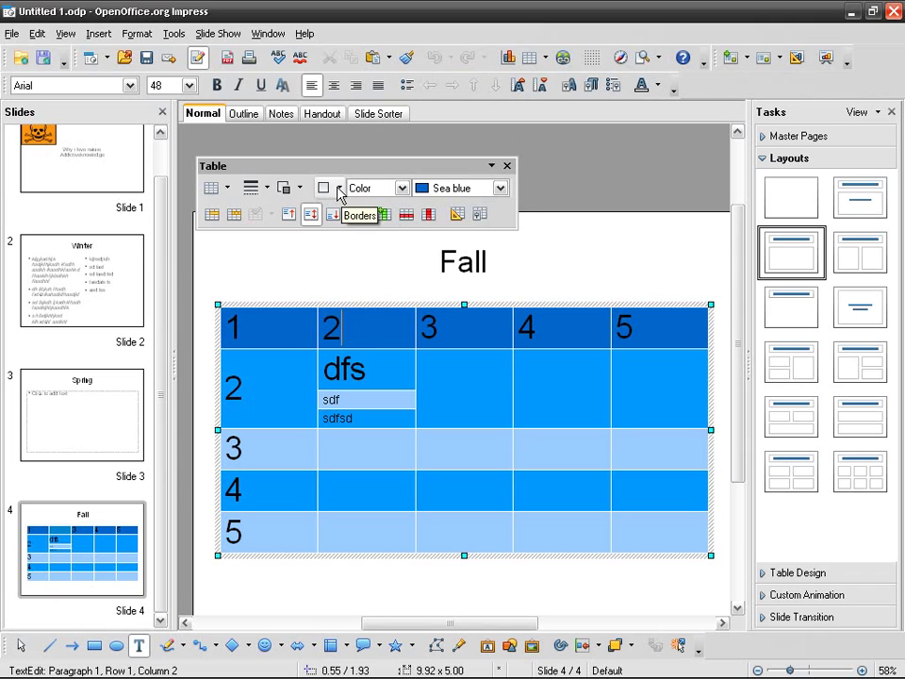
left_click(401, 189)
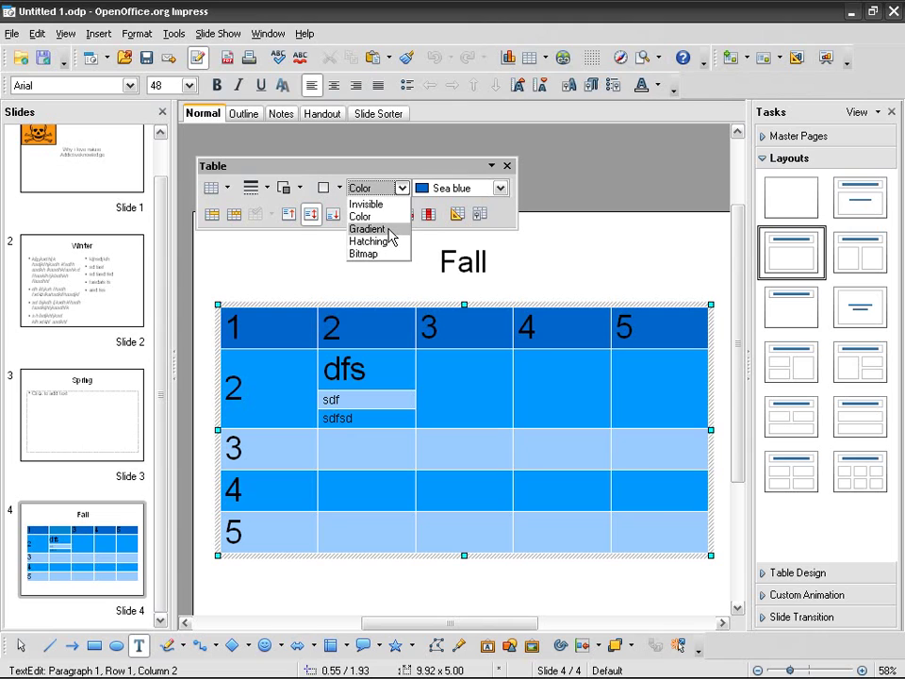
left_click(388, 228)
left_click(501, 187)
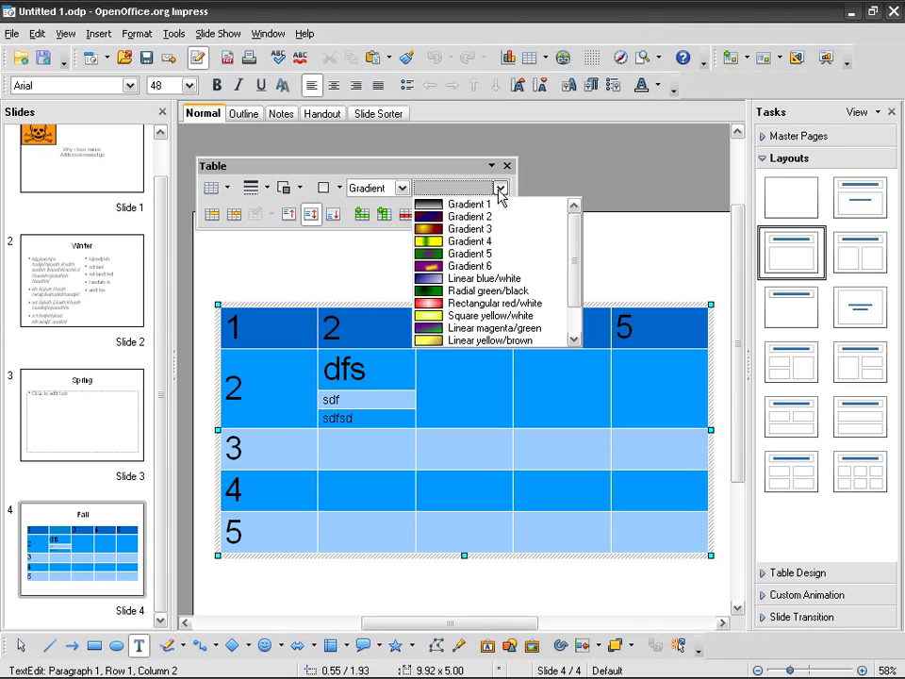
left_click(486, 204)
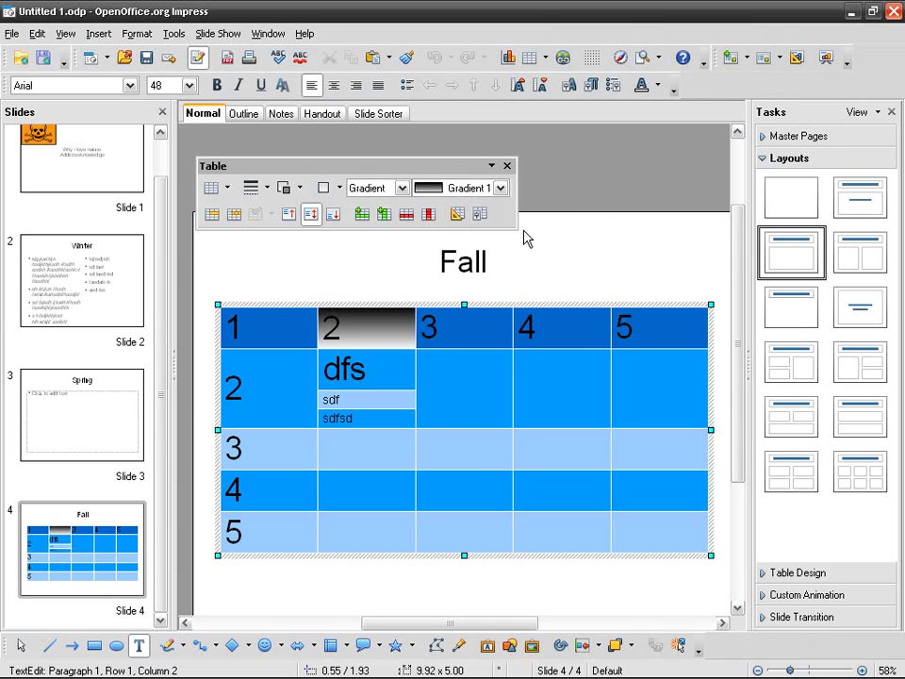
left_click(498, 193)
left_click(458, 208)
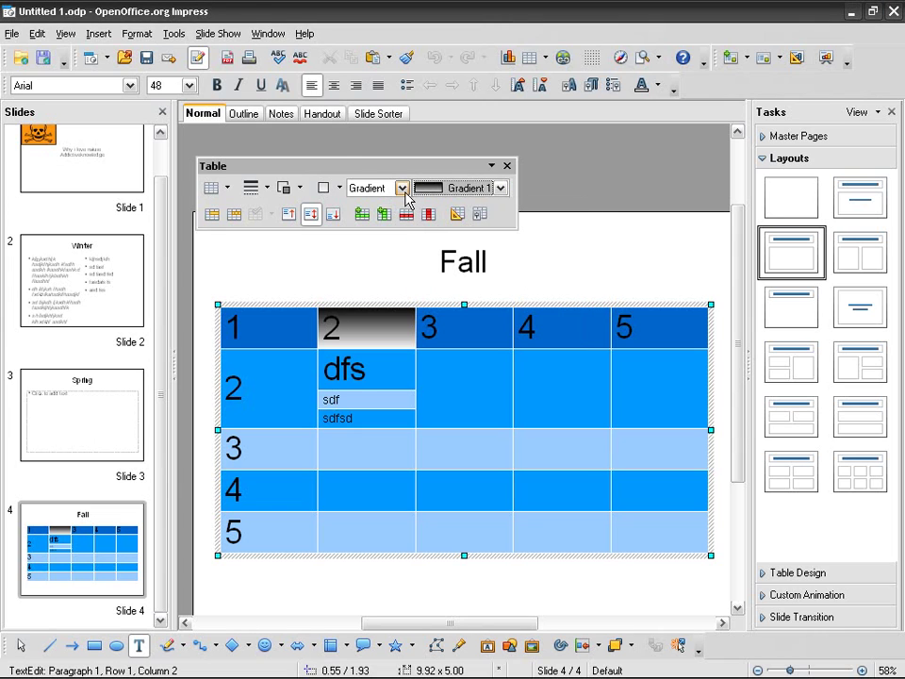
left_click(404, 189)
left_click(377, 217)
left_click(500, 188)
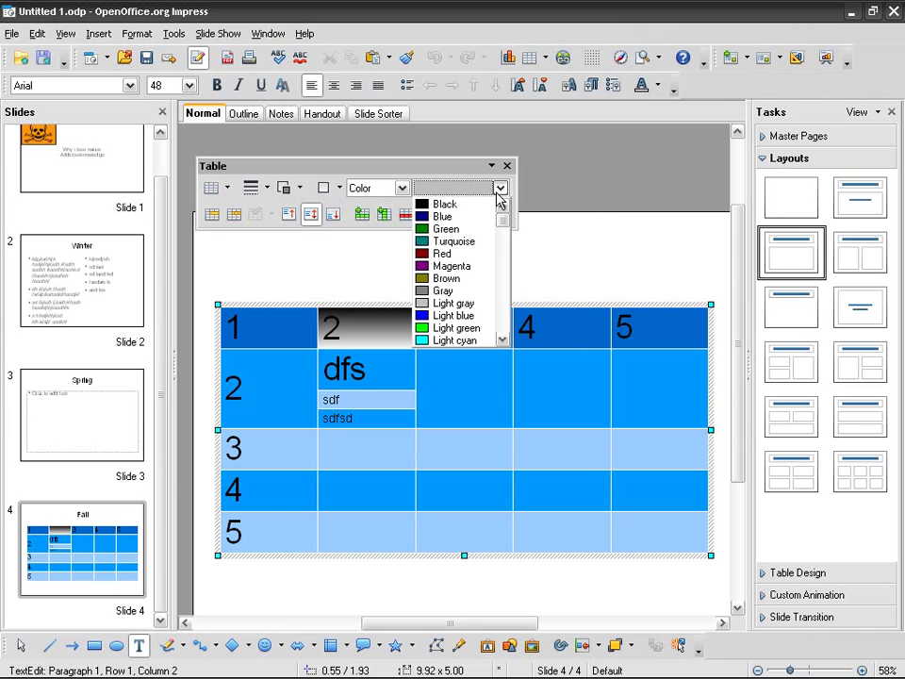
left_click(458, 315)
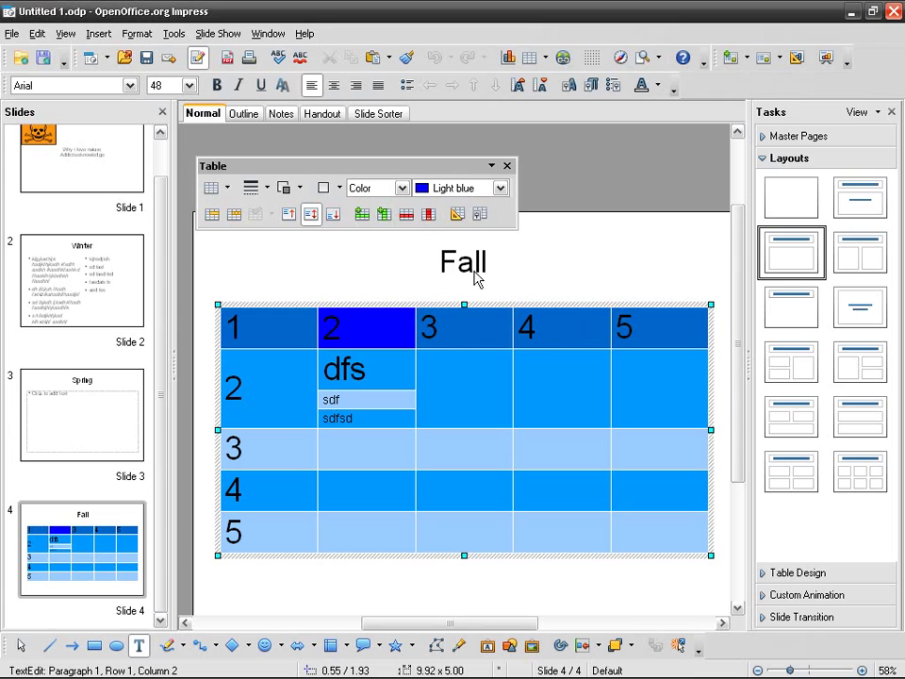
left_click(501, 188)
scroll(500, 256, "up", 5)
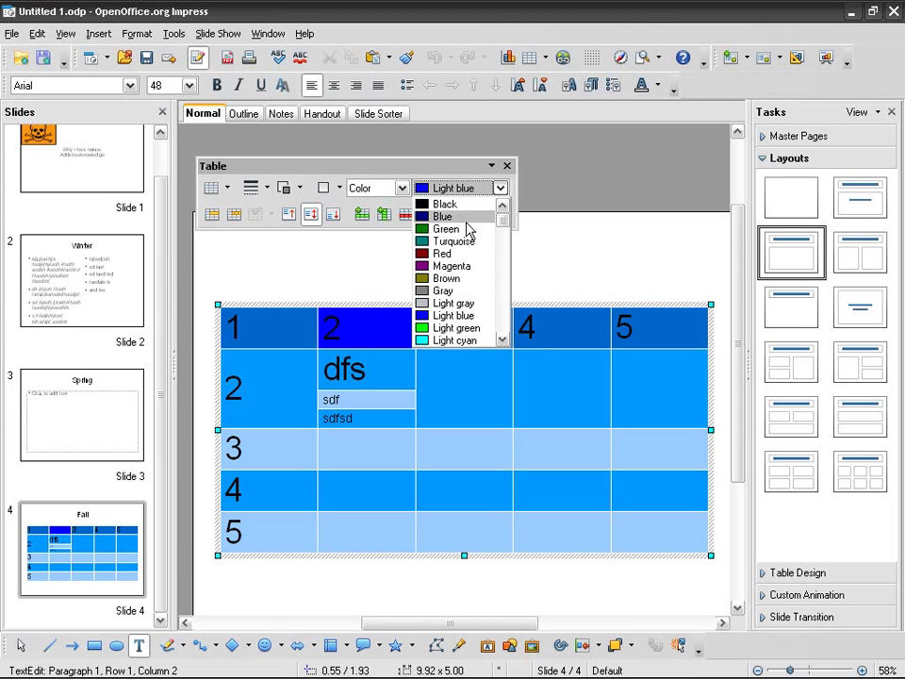
left_click(467, 218)
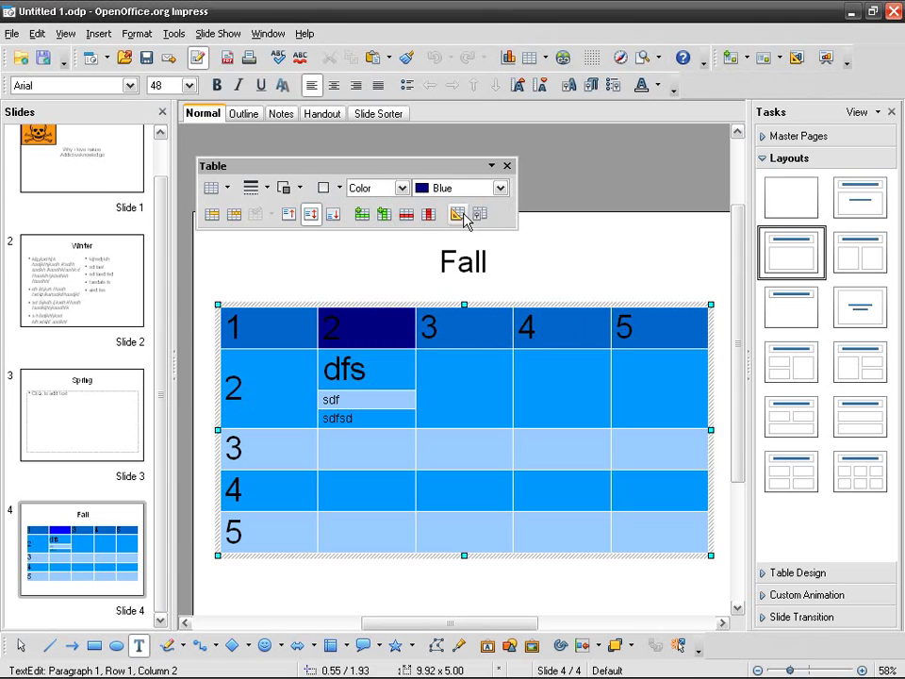
left_click(501, 143)
left_click(433, 57)
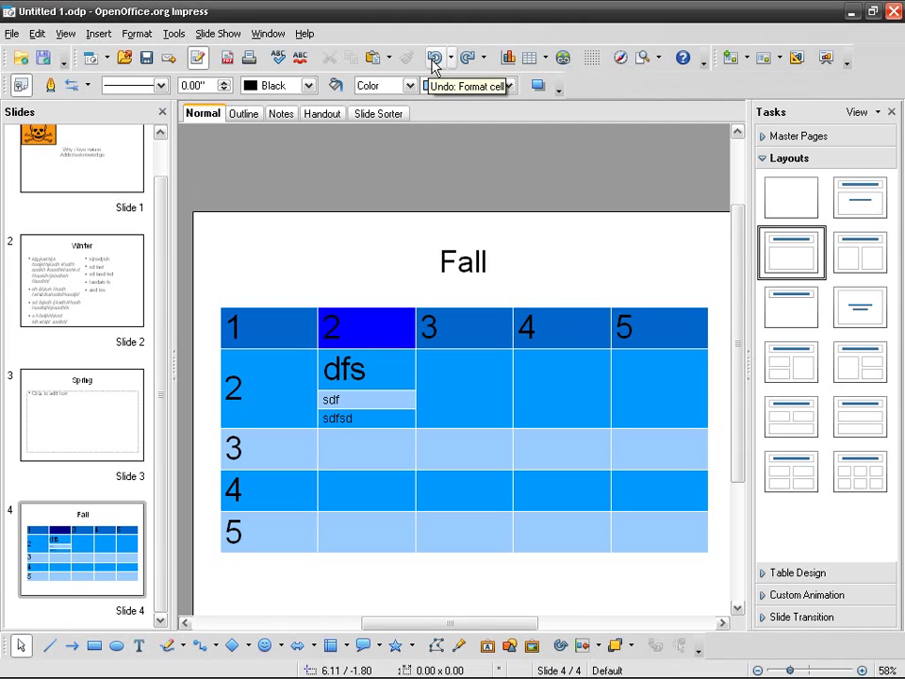
left_click(351, 337)
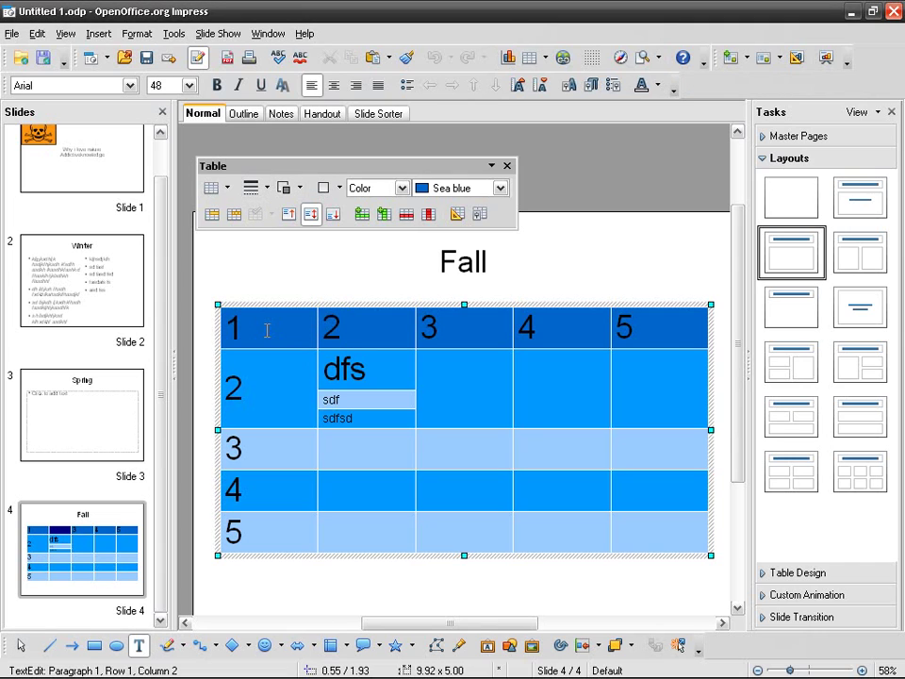
- Give all table cells Light red borders in a chosen line style
left_click_drag(276, 322, 665, 518)
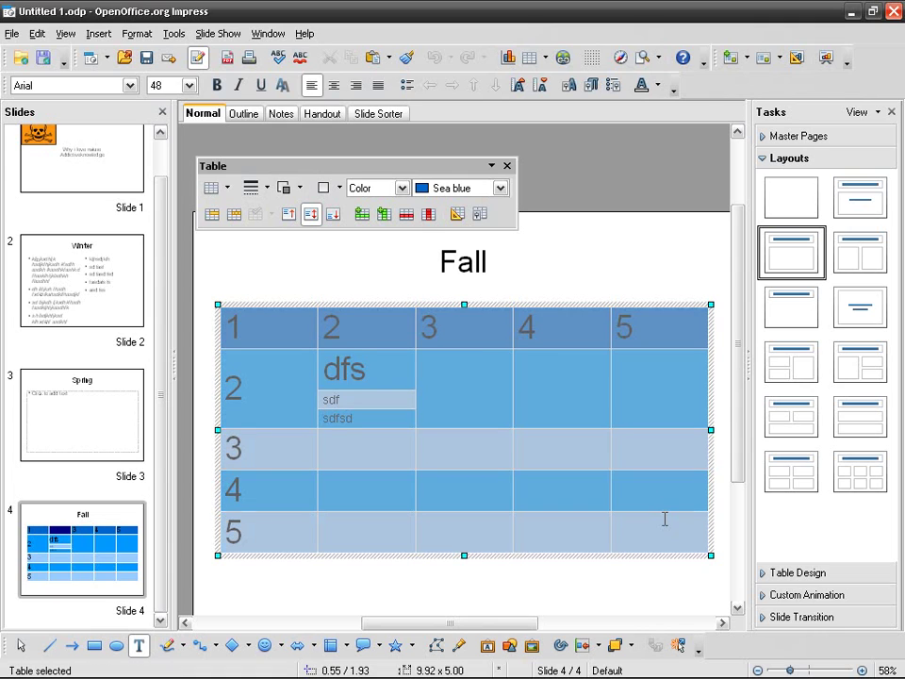
left_click(267, 189)
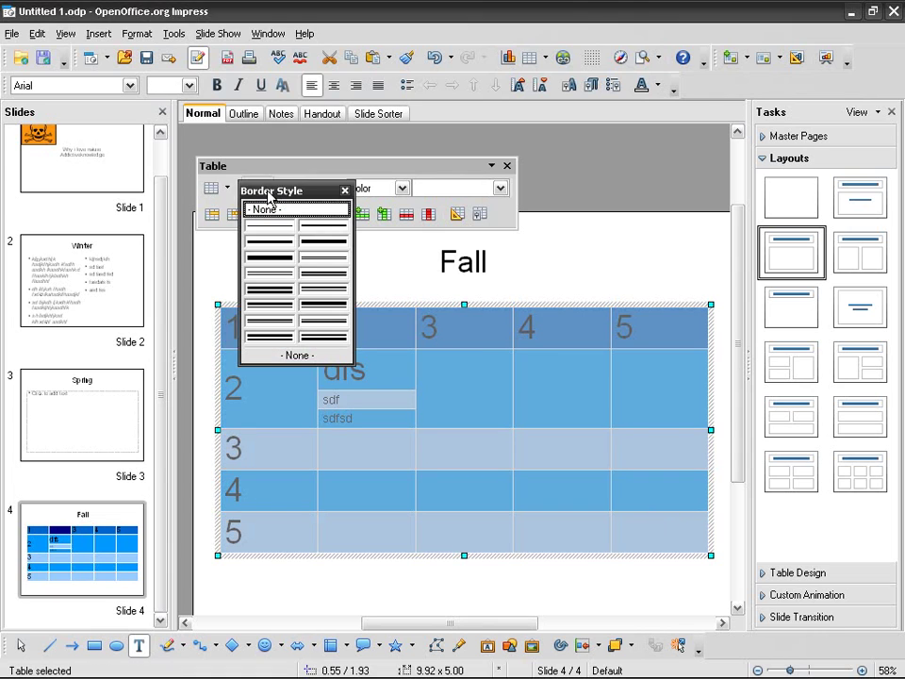
left_click(337, 269)
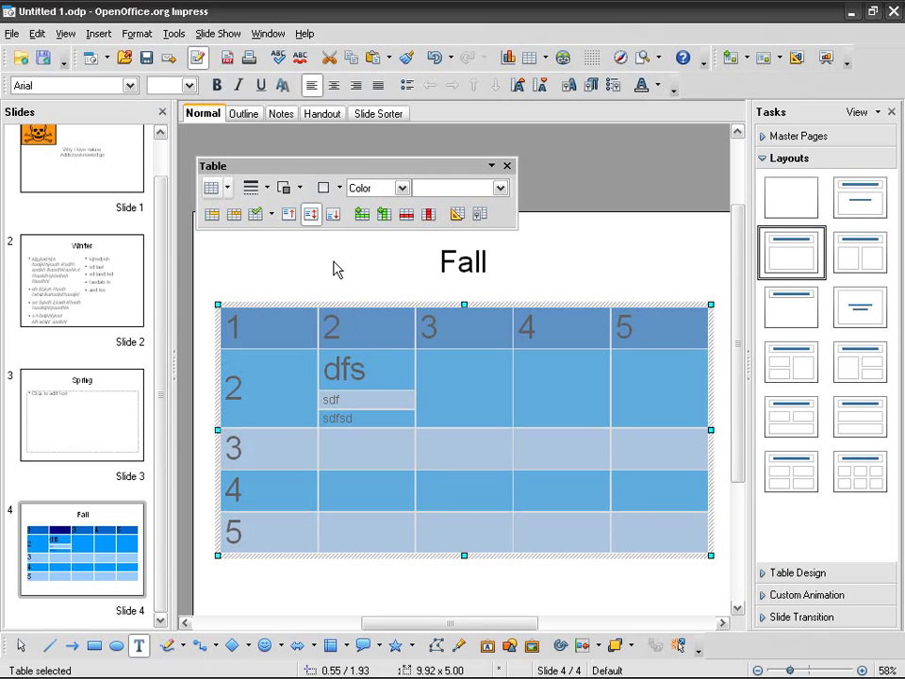
left_click(323, 189)
left_click(314, 223)
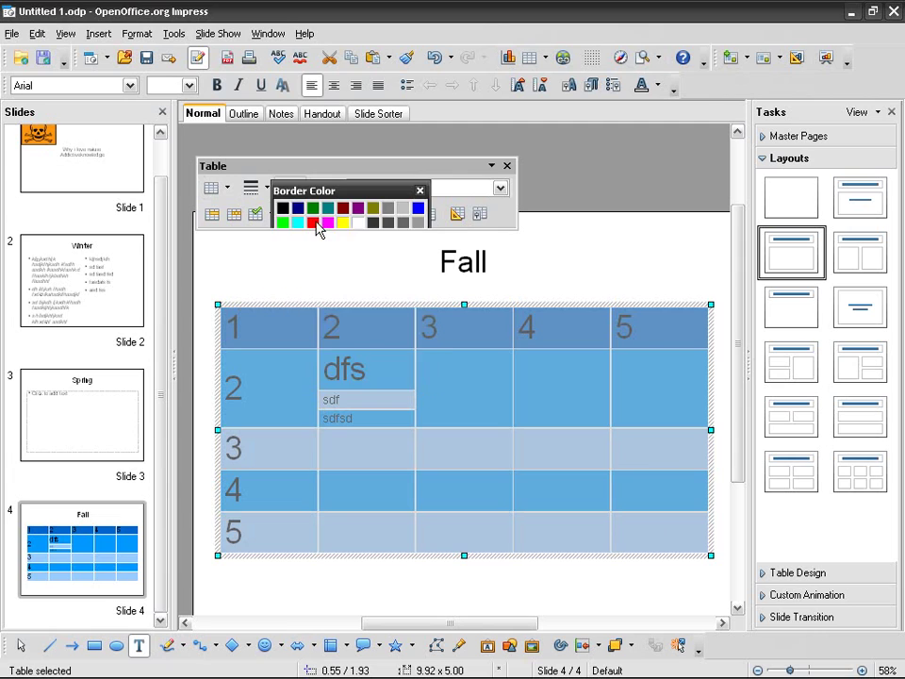
left_click(340, 189)
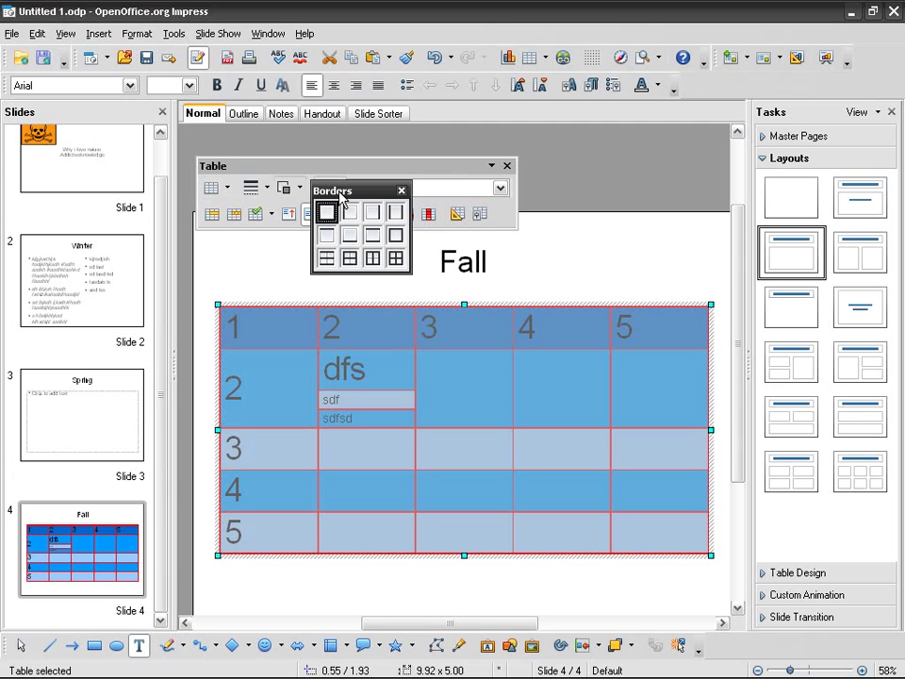
left_click(371, 237)
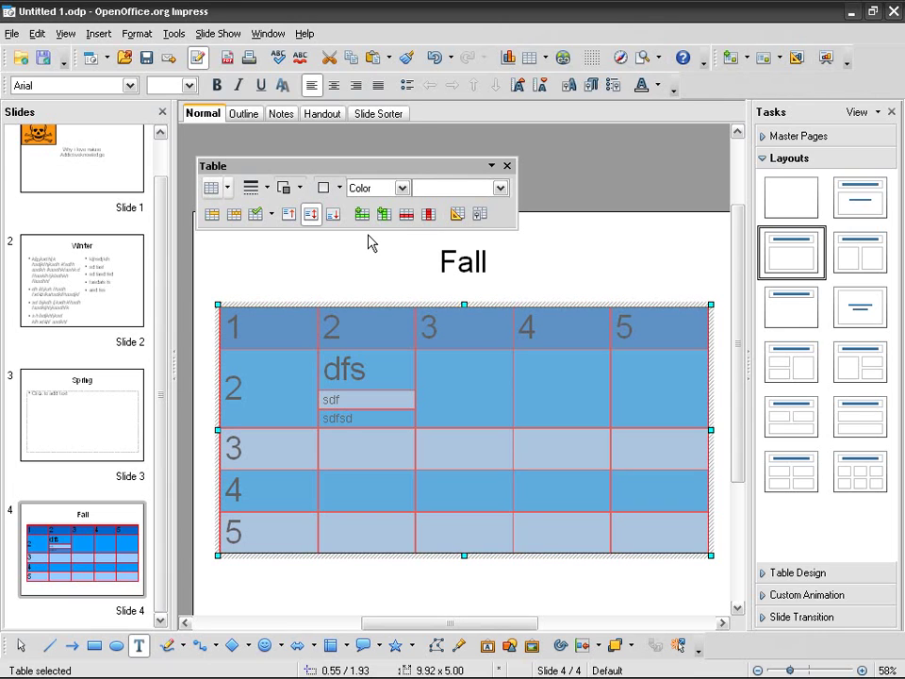
left_click(322, 294)
key("Escape")
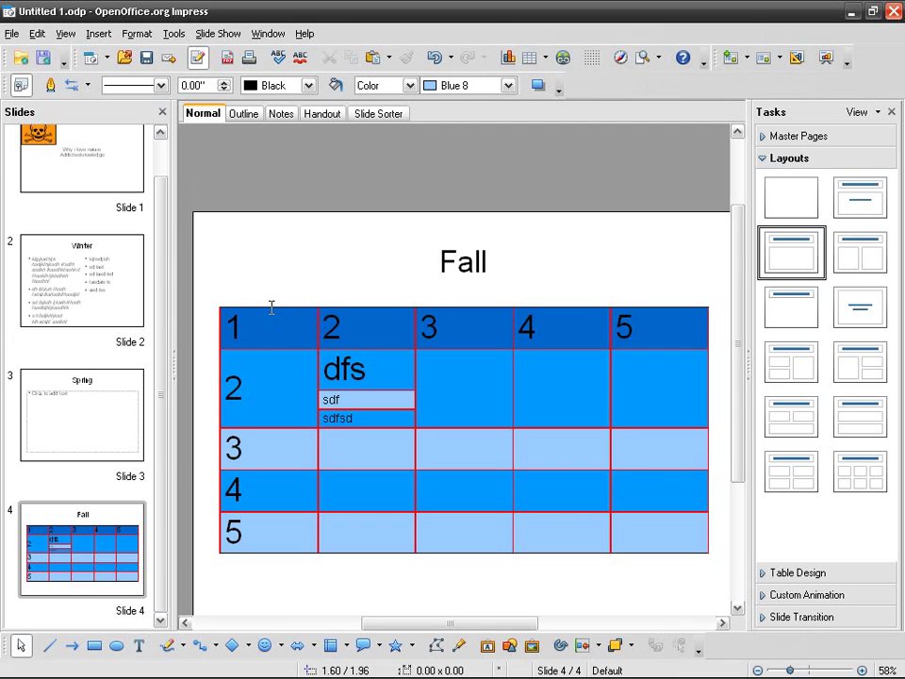
- Reselect all cells and apply a different border arrangement to the table
scroll(303, 327, "up", 3)
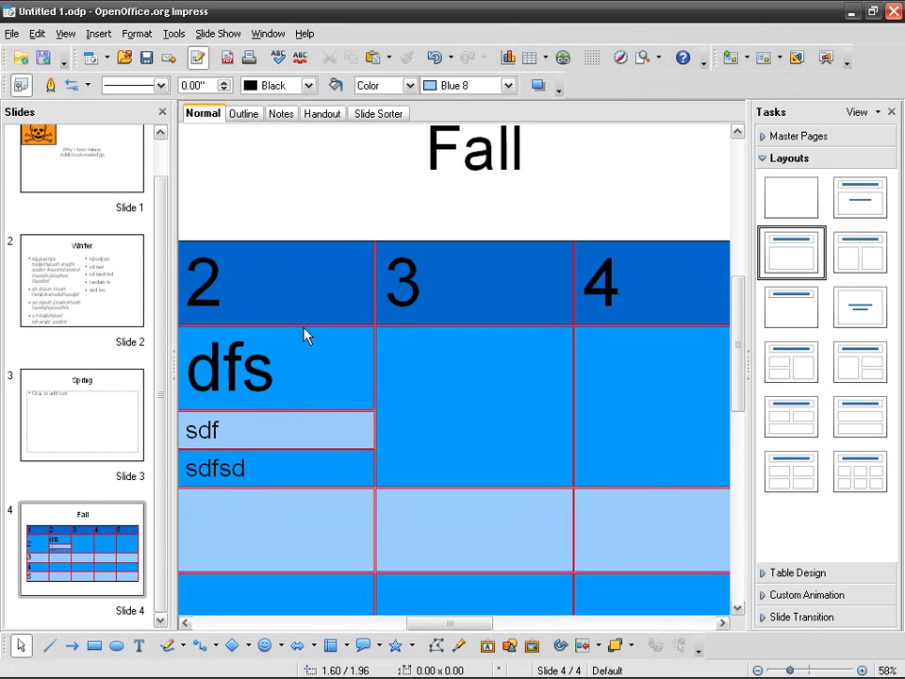
scroll(305, 335, "up", 2)
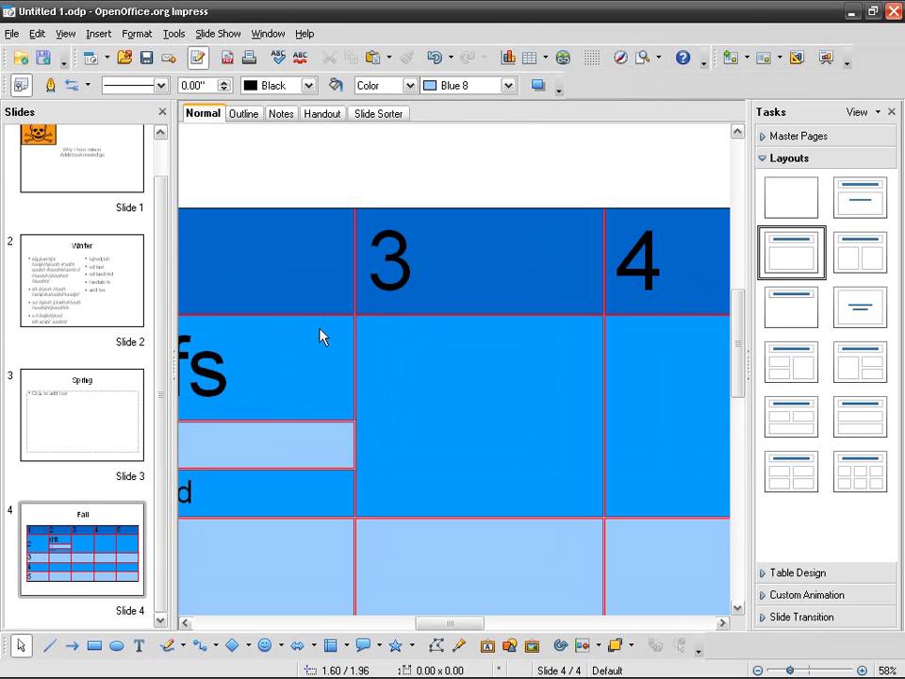
scroll(498, 274, "down", 5)
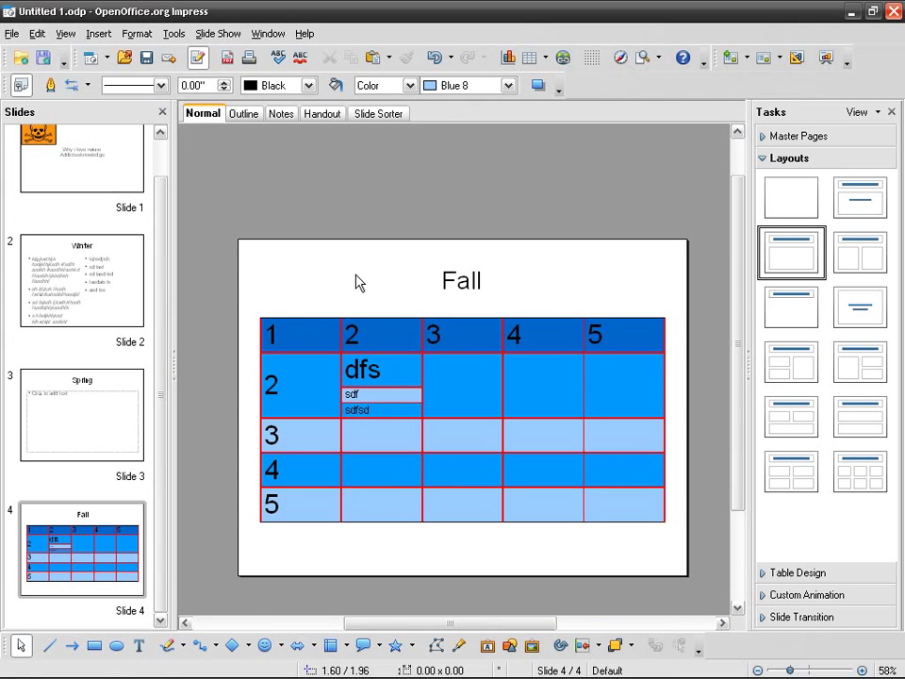
left_click(395, 372)
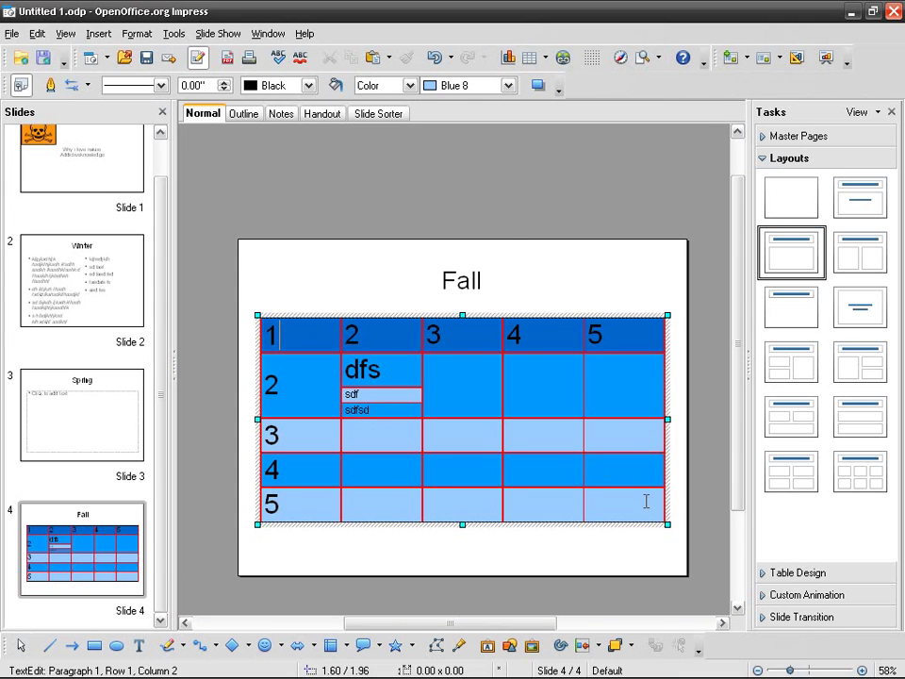
left_click_drag(616, 491, 316, 334)
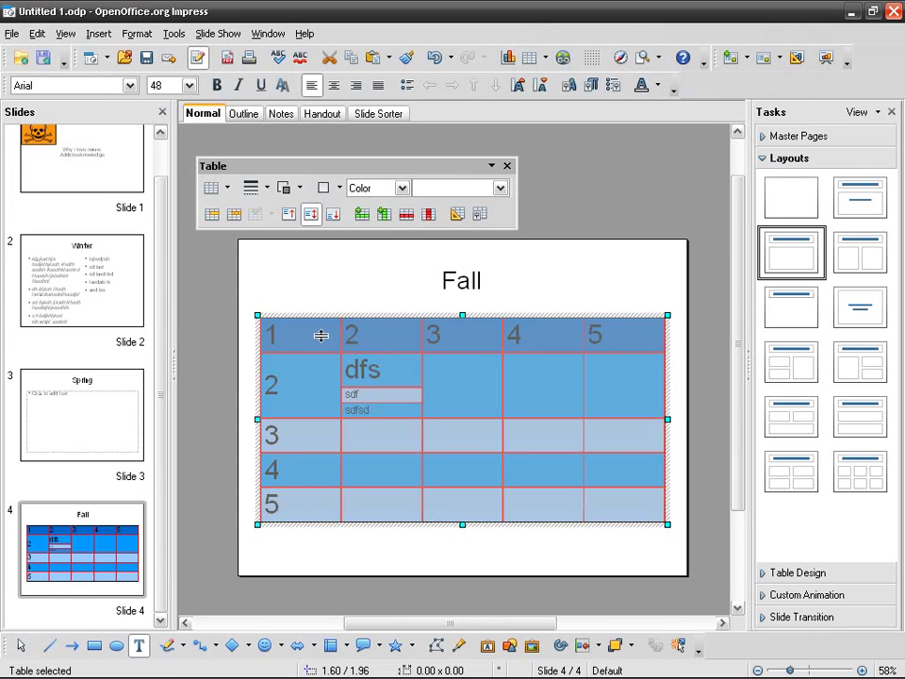
left_click(341, 189)
left_click(373, 260)
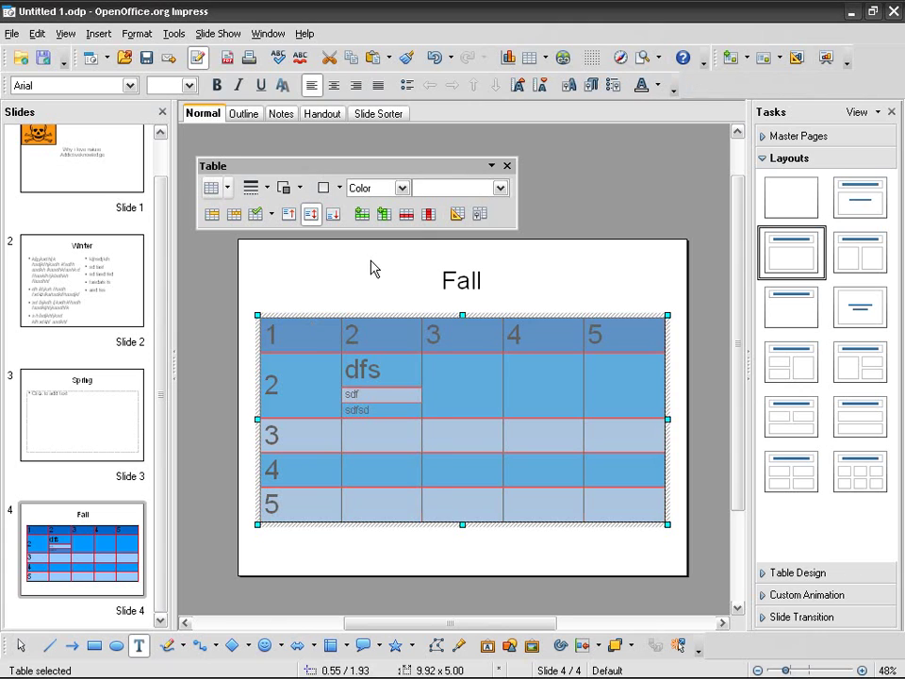
key("Escape")
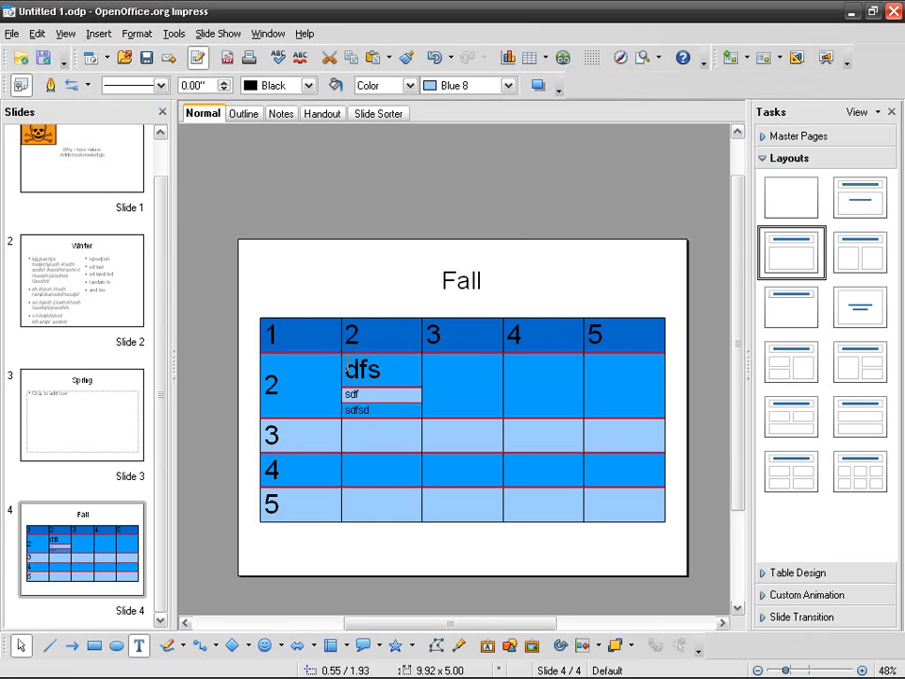
left_click(344, 255)
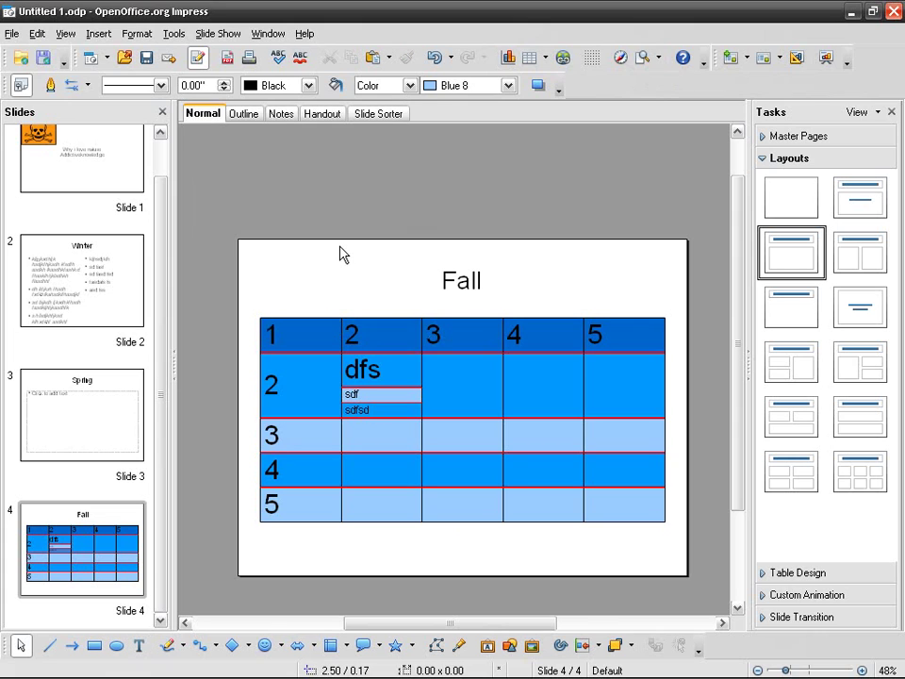
scroll(366, 230, "down", 2)
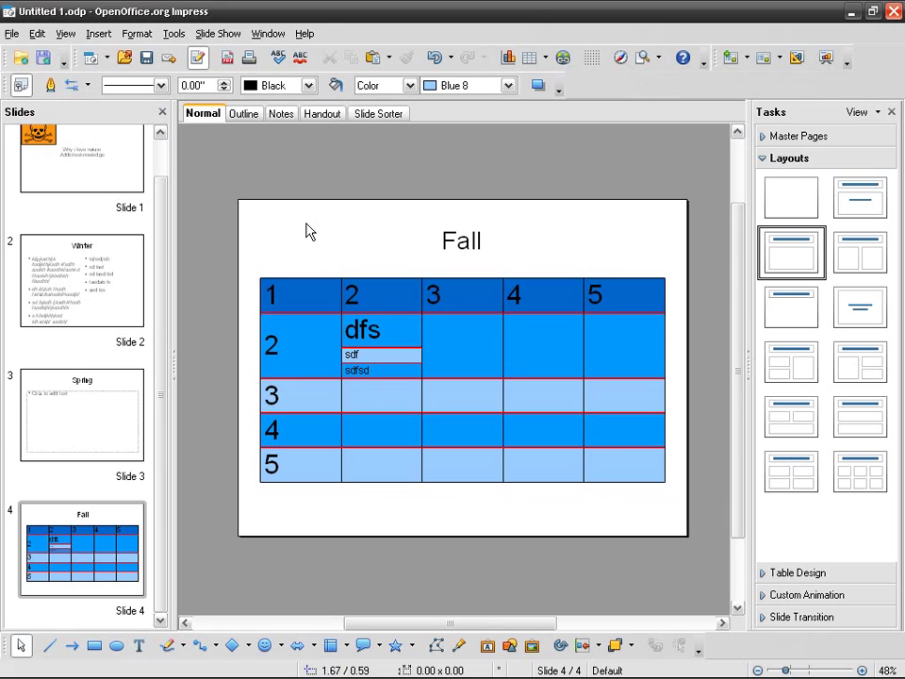
- Undo two formatting changes and apply the black-header table style from Table Design
left_click(435, 58)
left_click(435, 58)
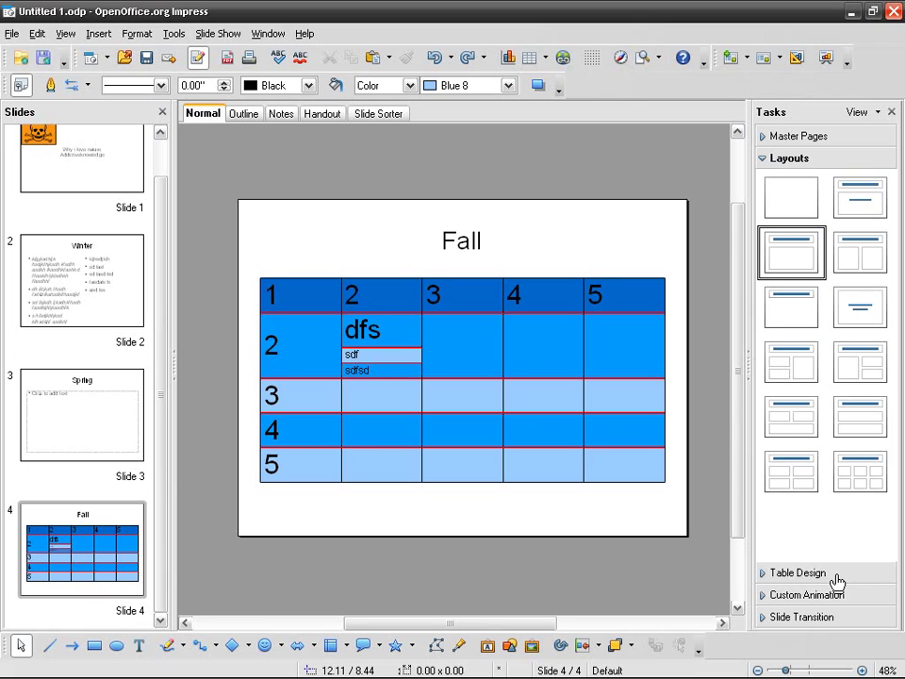
left_click(836, 578)
left_click(855, 245)
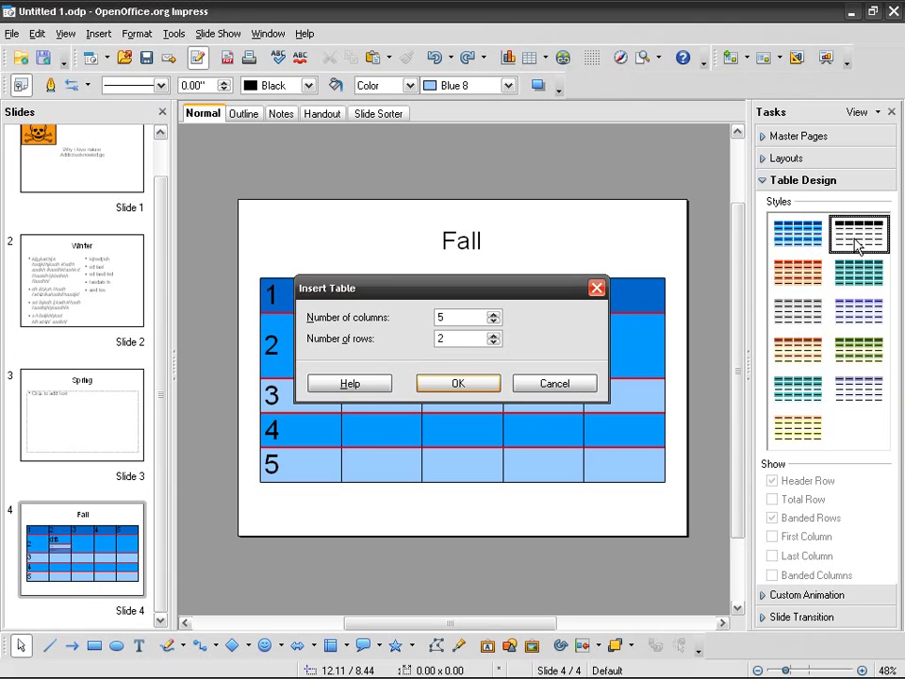
left_click(541, 386)
left_click(427, 317)
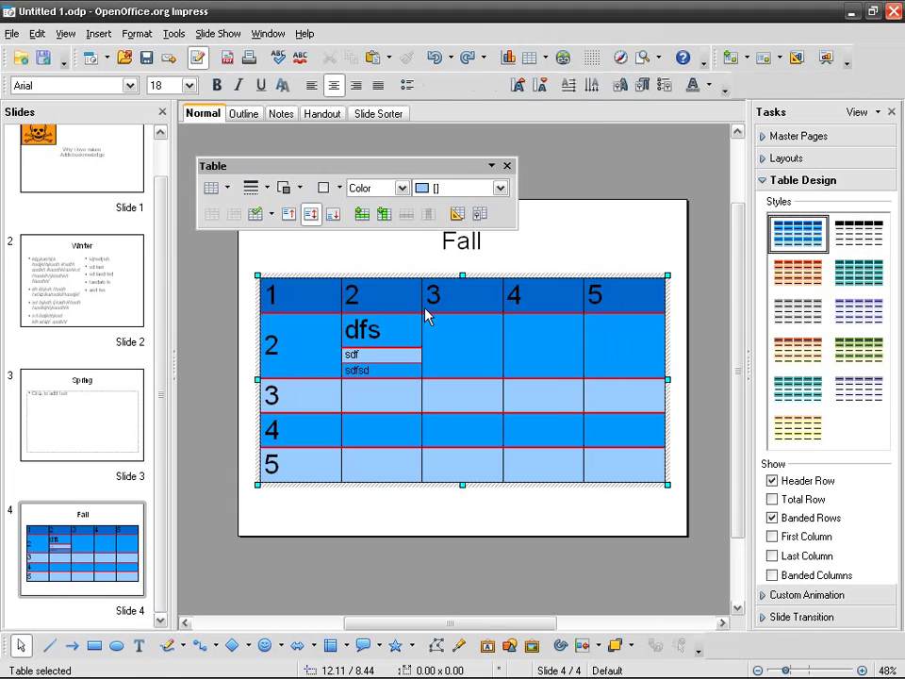
left_click(449, 297)
left_click(855, 245)
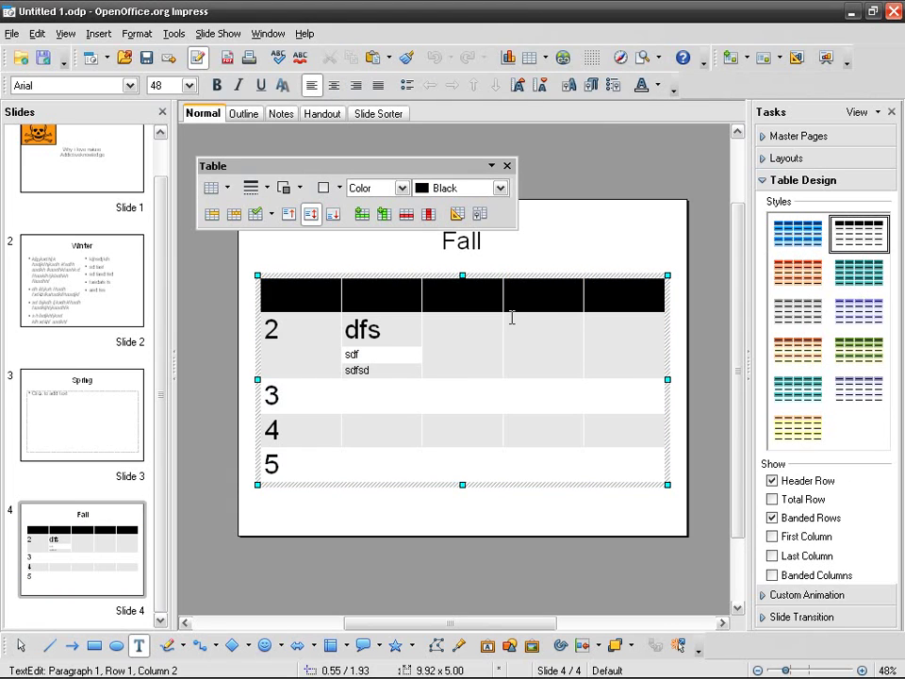
- Preview orange, turquoise, lavender blue and green Table Design styles on the Fall table
left_click(800, 273)
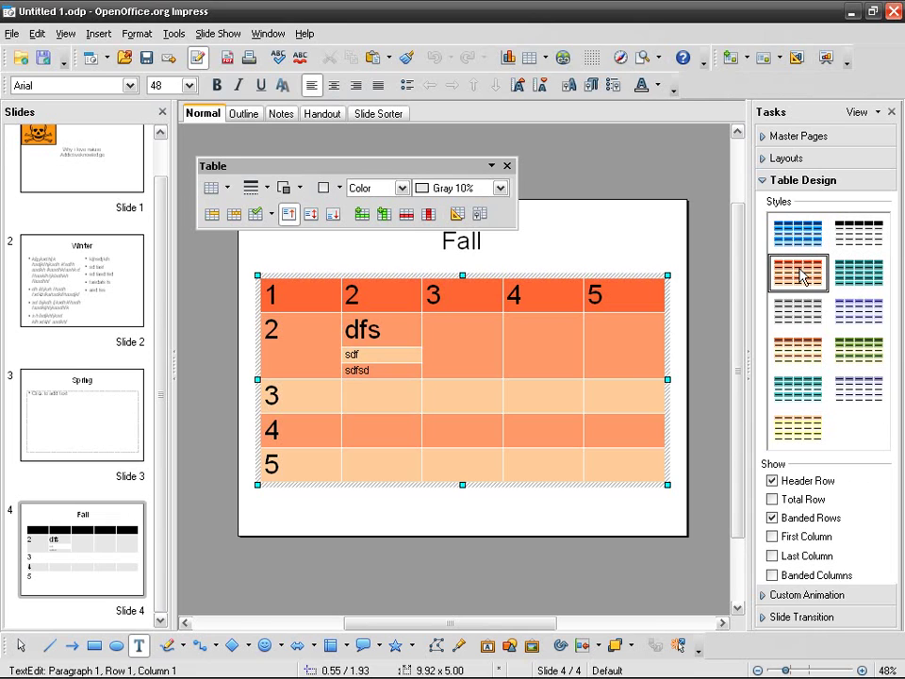
left_click(853, 276)
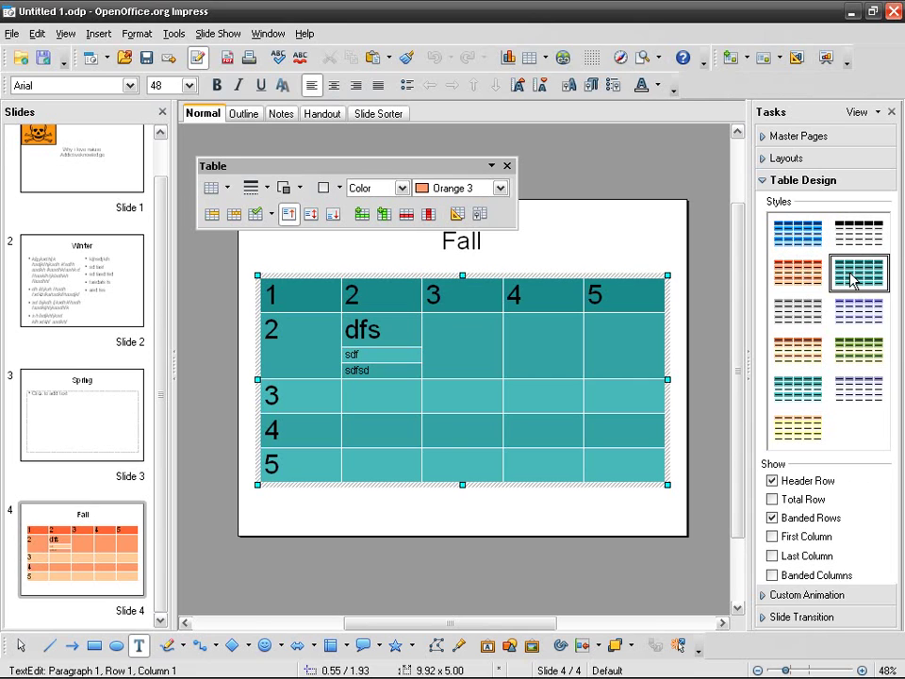
left_click(853, 312)
left_click(854, 365)
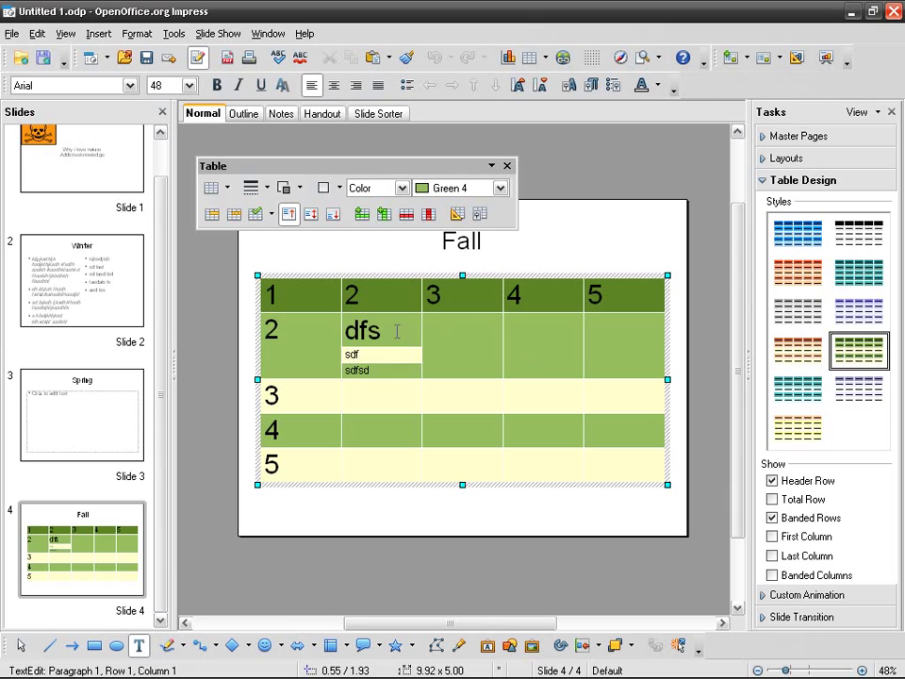
- Merge the dfs, sdf and sdfsd cells in column 2 into one cell
left_click_drag(363, 329, 371, 368)
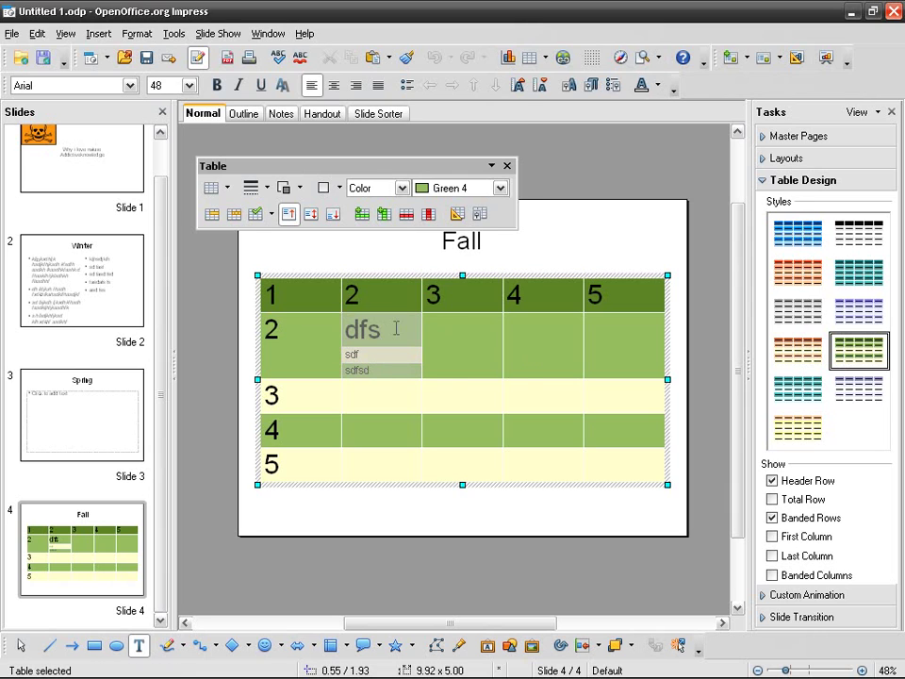
right_click(396, 328)
left_click(337, 8)
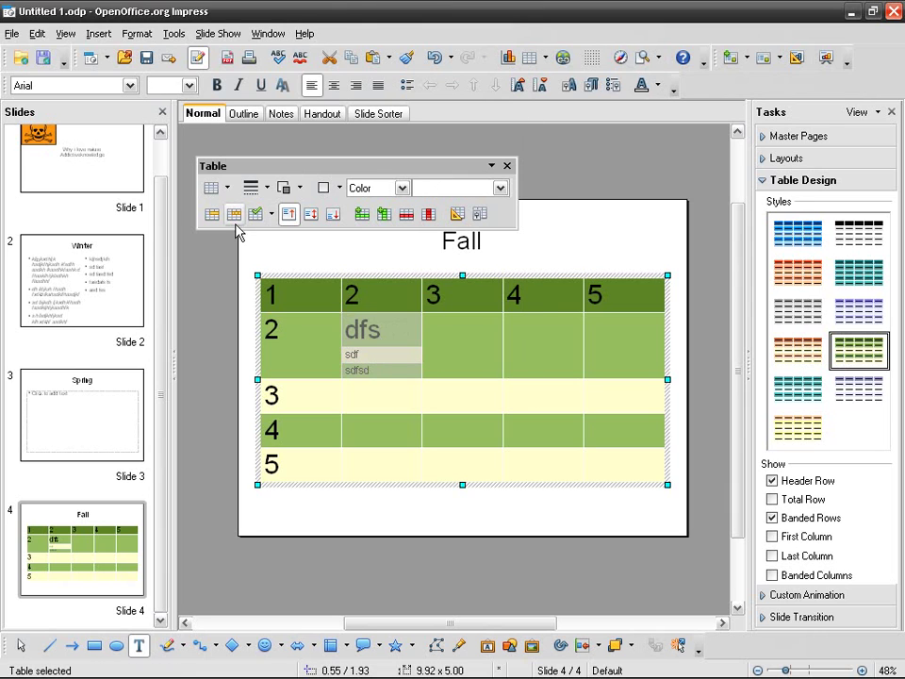
left_click(212, 214)
left_click(403, 364)
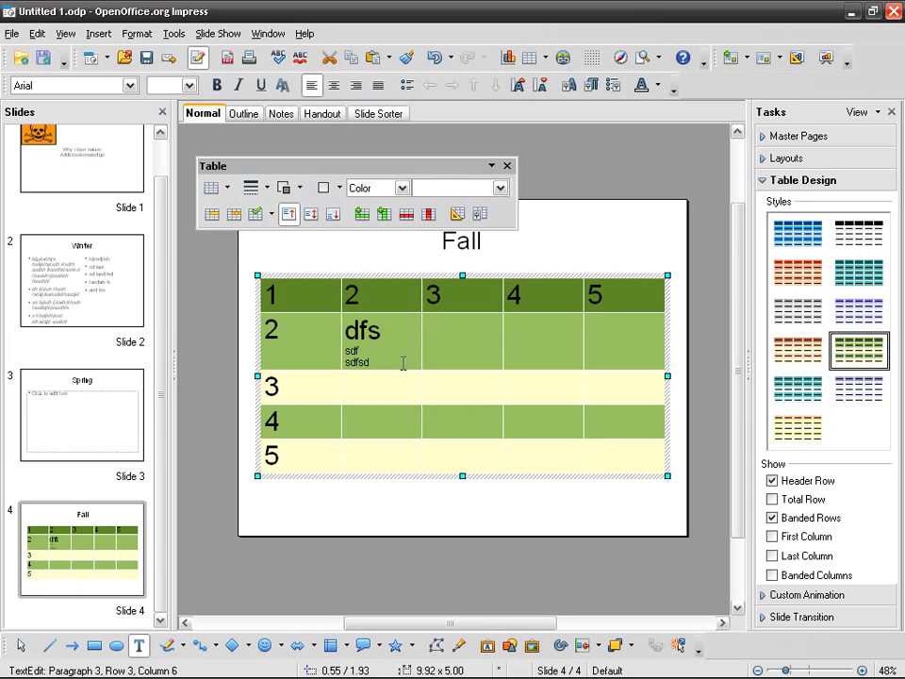
- Settle on the orange table style, nudge the table slightly up, and close the table tools
left_click(798, 349)
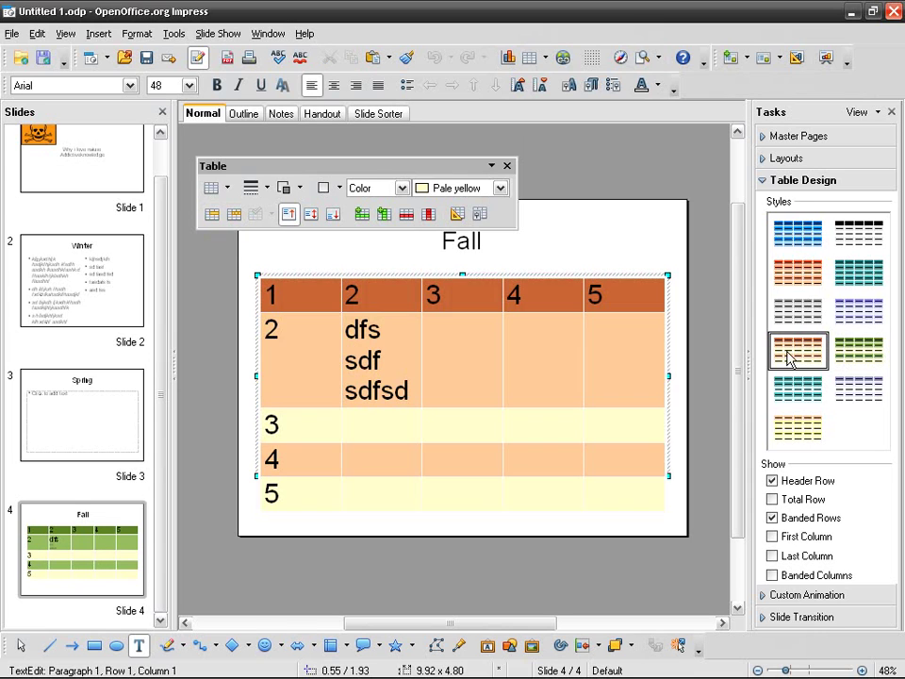
left_click(801, 425)
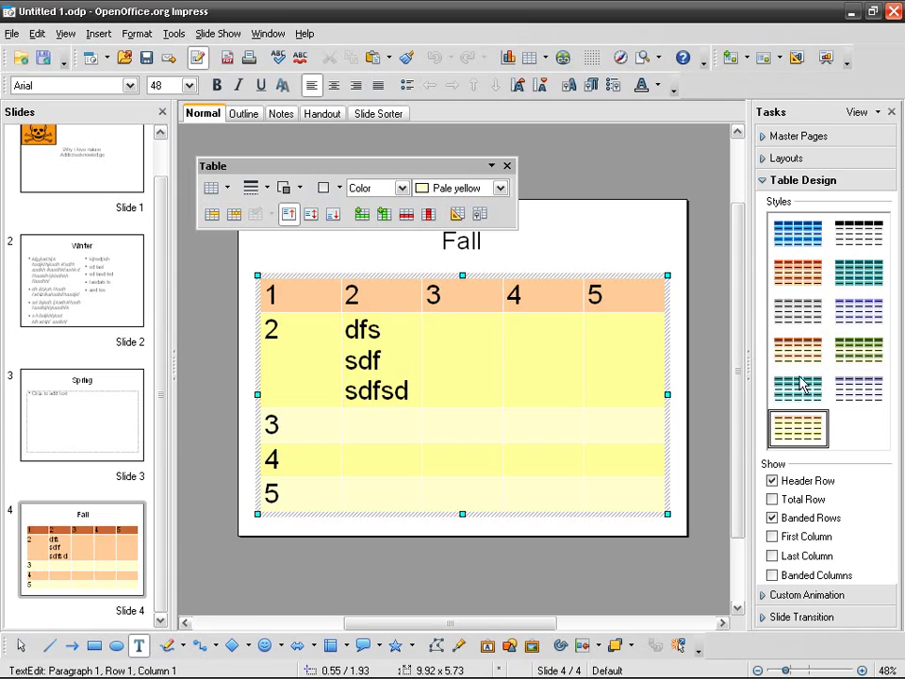
left_click(797, 280)
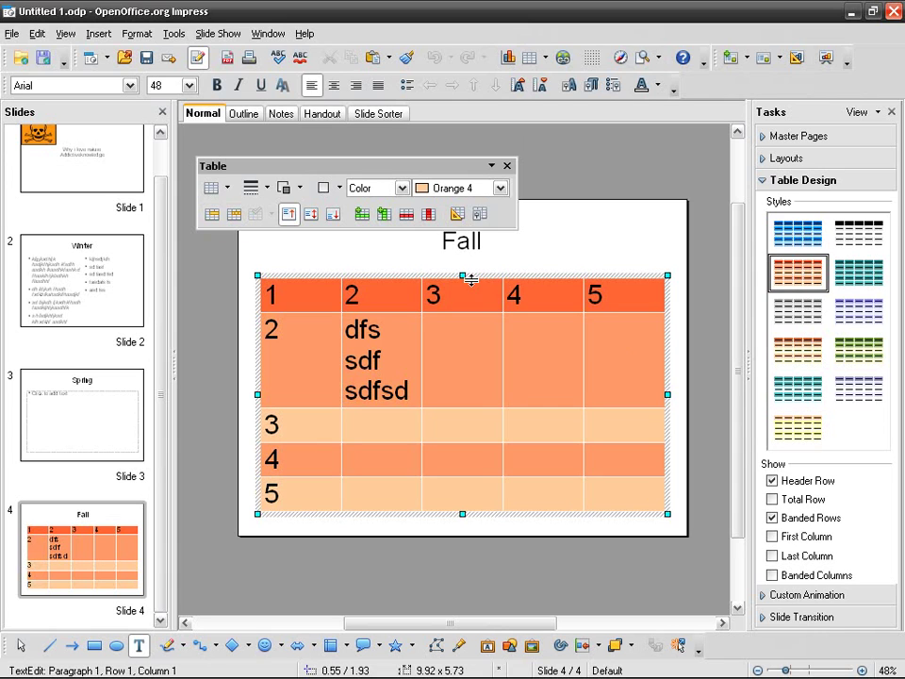
mouse_move(469, 266)
left_mouse_down()
mouse_move(464, 250)
mouse_move(469, 256)
left_mouse_up()
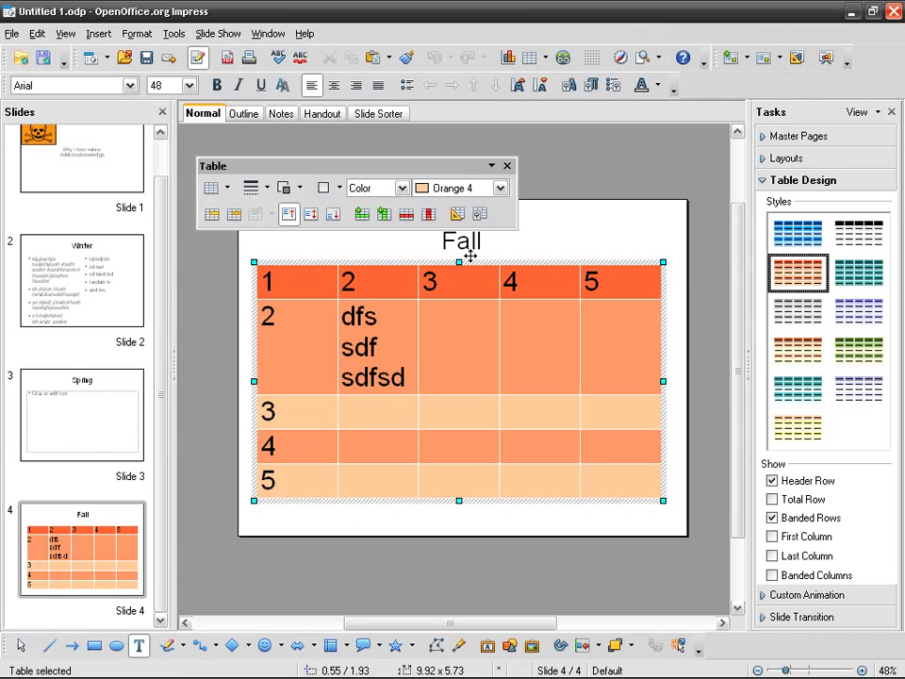
left_click(507, 166)
left_click(422, 190)
left_click(376, 319)
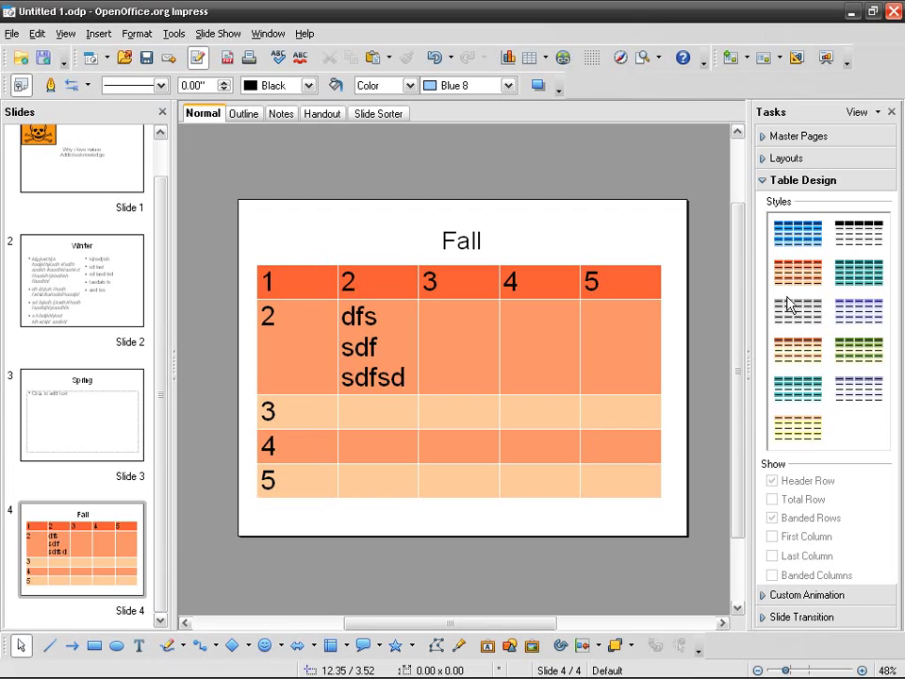
left_click(518, 325)
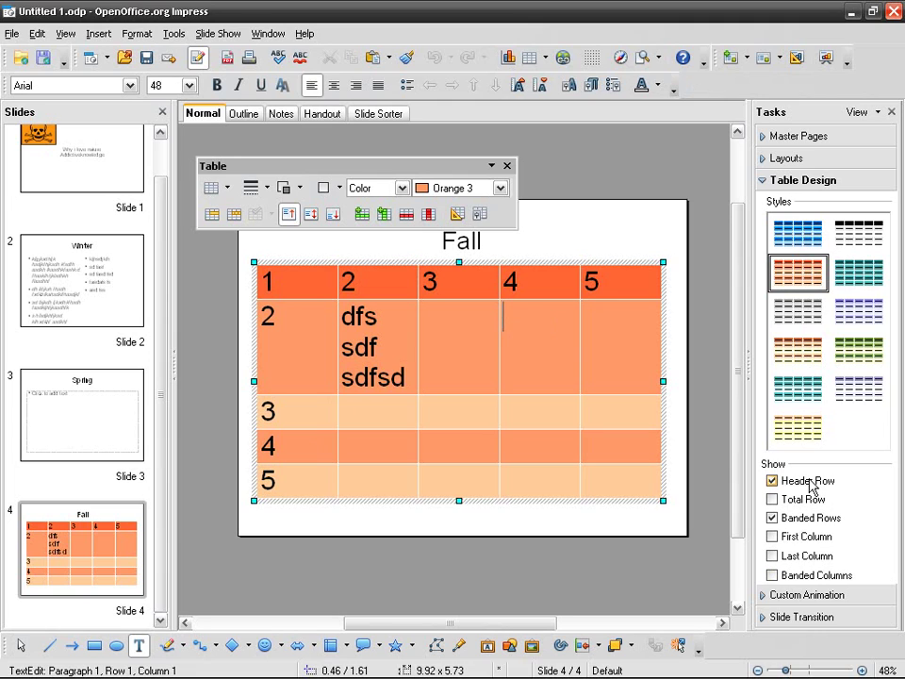
- Toggle Header Row off and back on, then enable Total Row for a darker bottom row
left_click(811, 482)
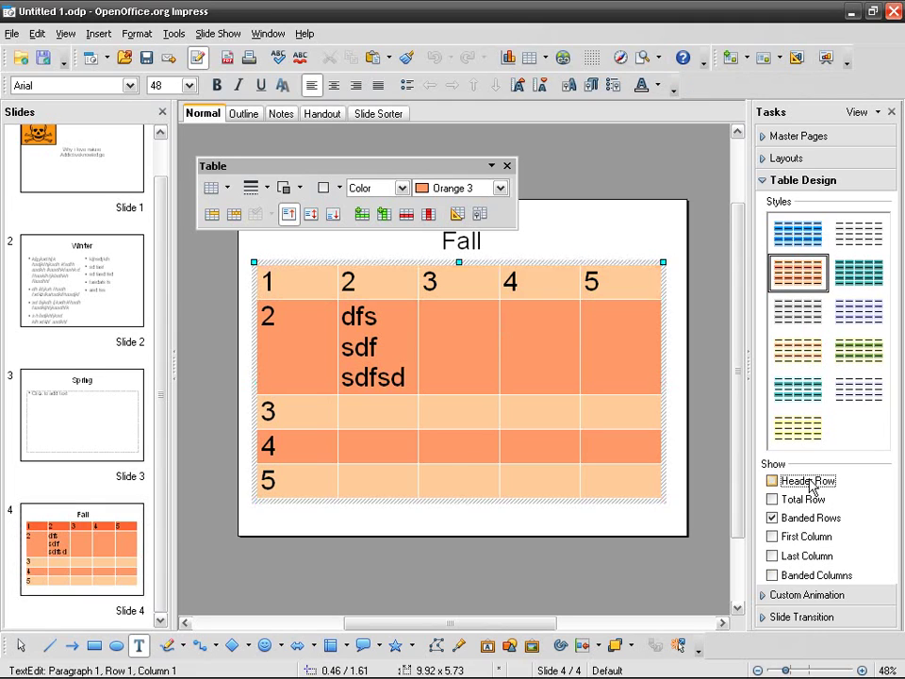
left_click(810, 482)
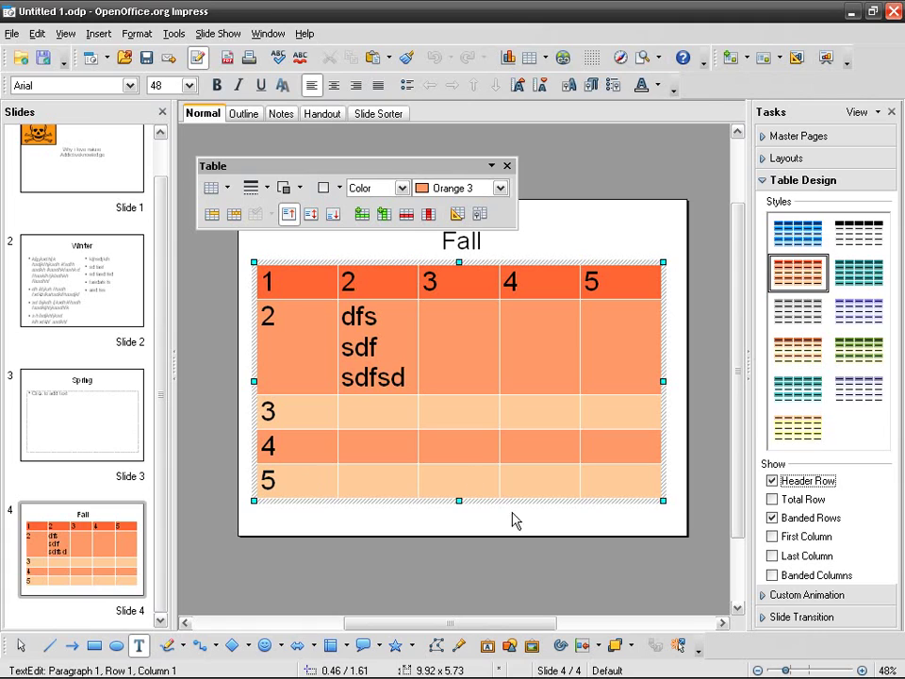
left_click(789, 502)
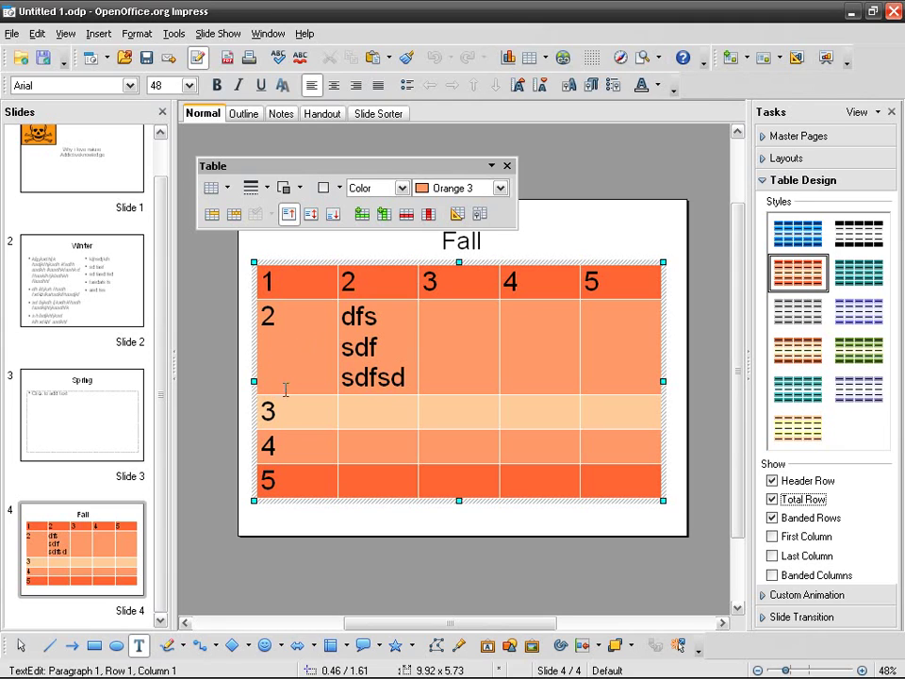
- Leave only Banded Rows checked, clearing header, total, first and last column emphasis
left_click(772, 537)
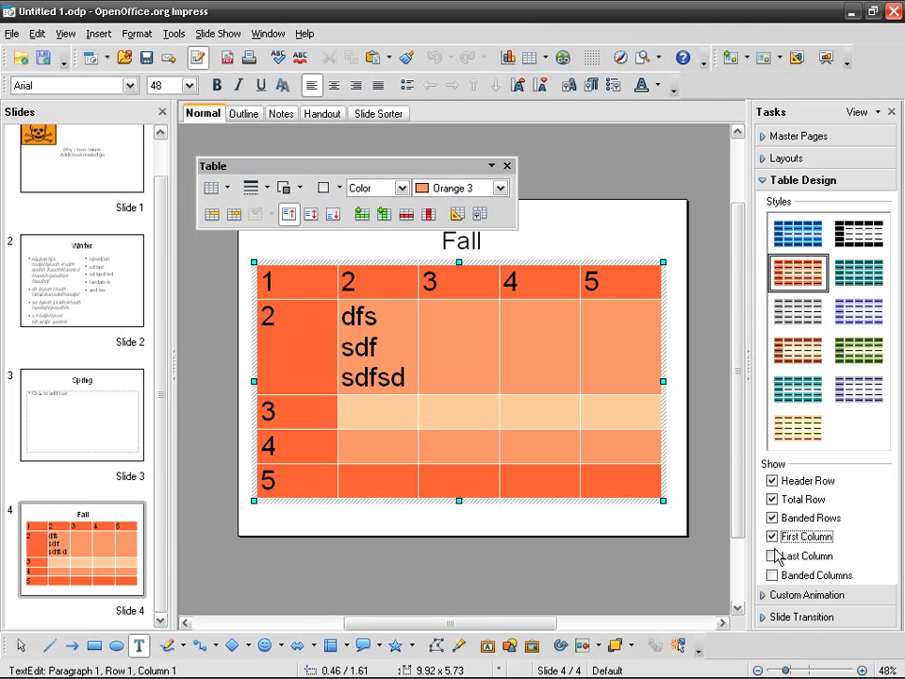
left_click(772, 557)
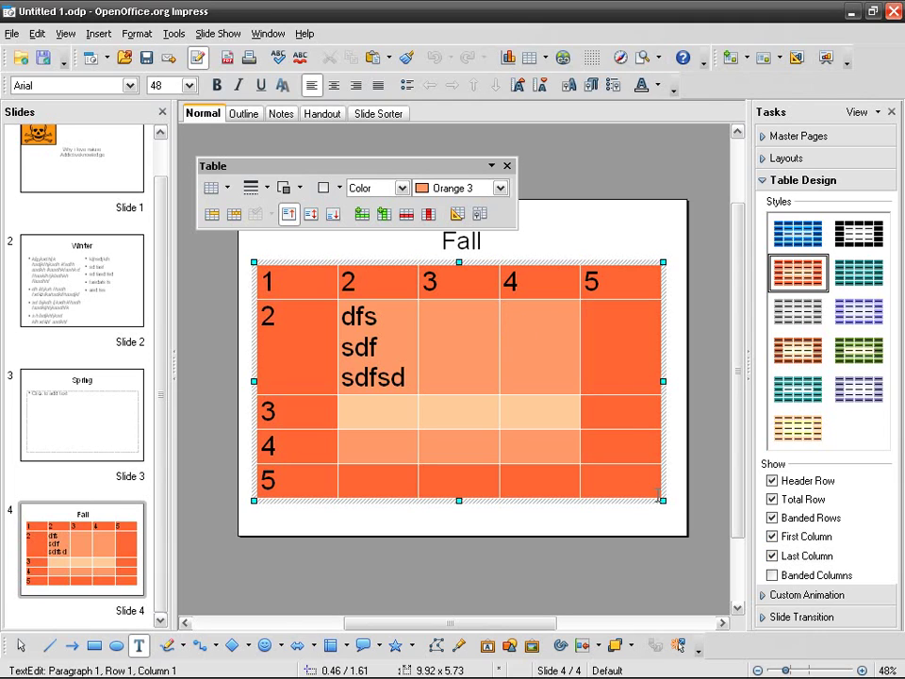
left_click(773, 481)
left_click(773, 499)
left_click(773, 518)
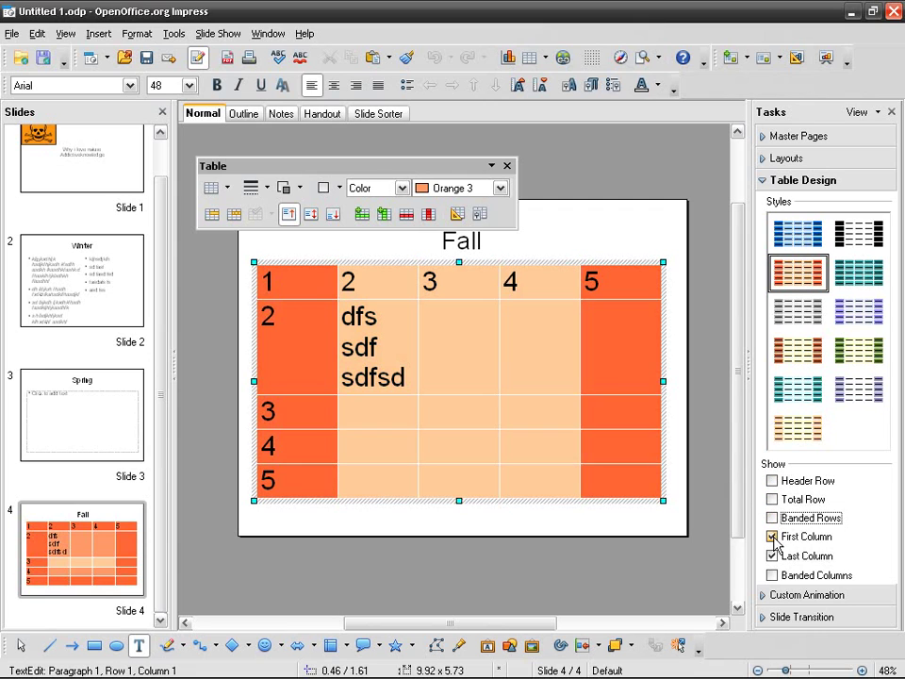
left_click(772, 537)
left_click(772, 556)
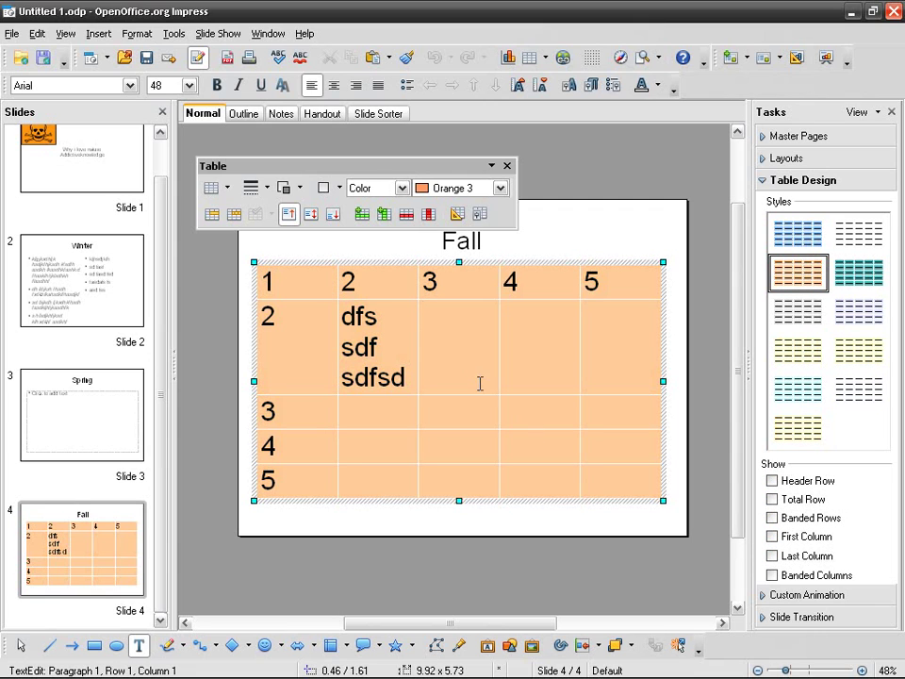
left_click(772, 518)
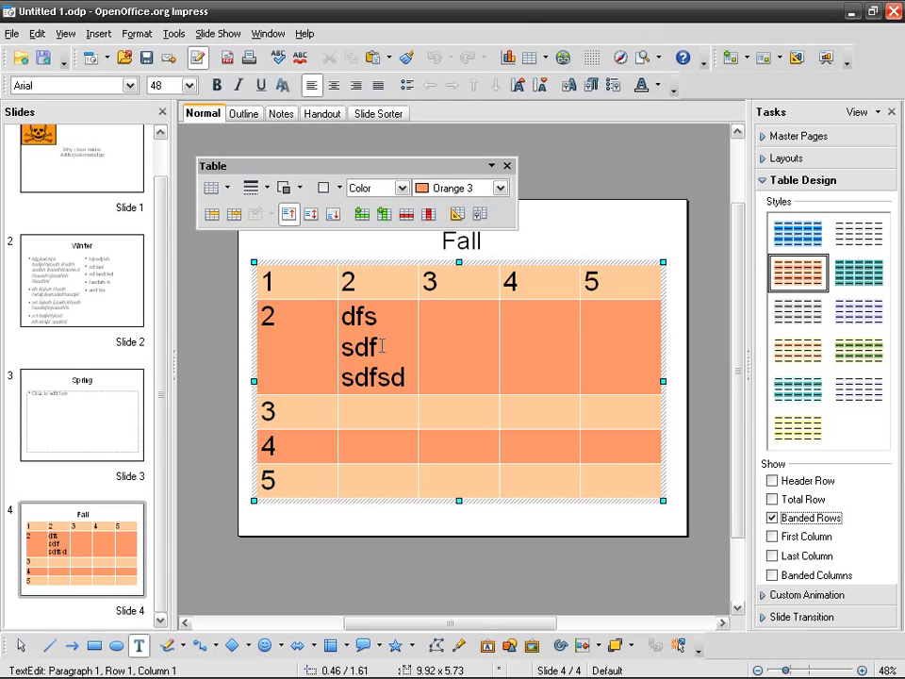
left_click(529, 332)
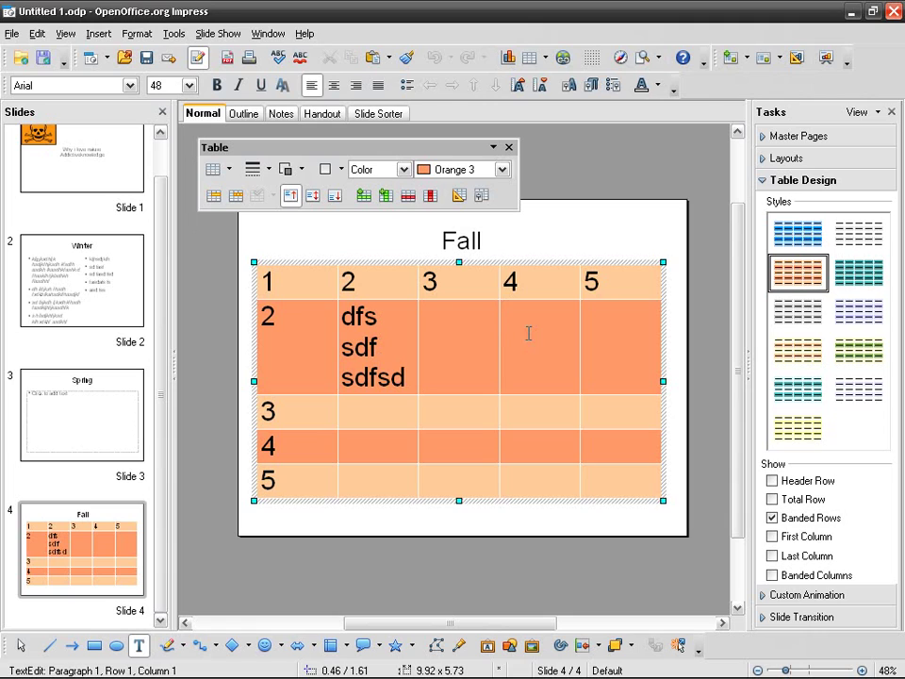
right_click(521, 338)
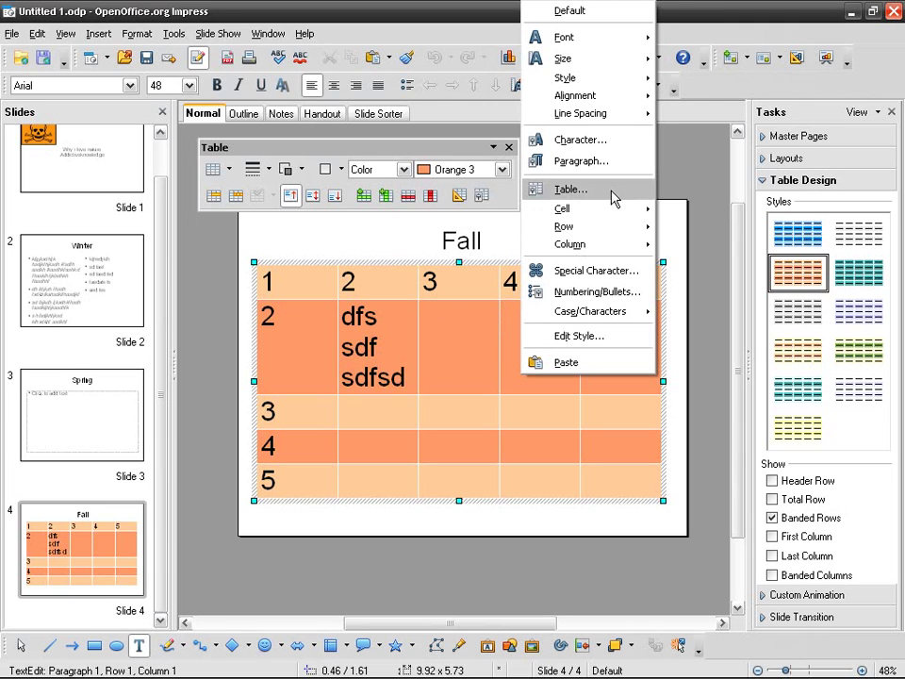
left_click(481, 336)
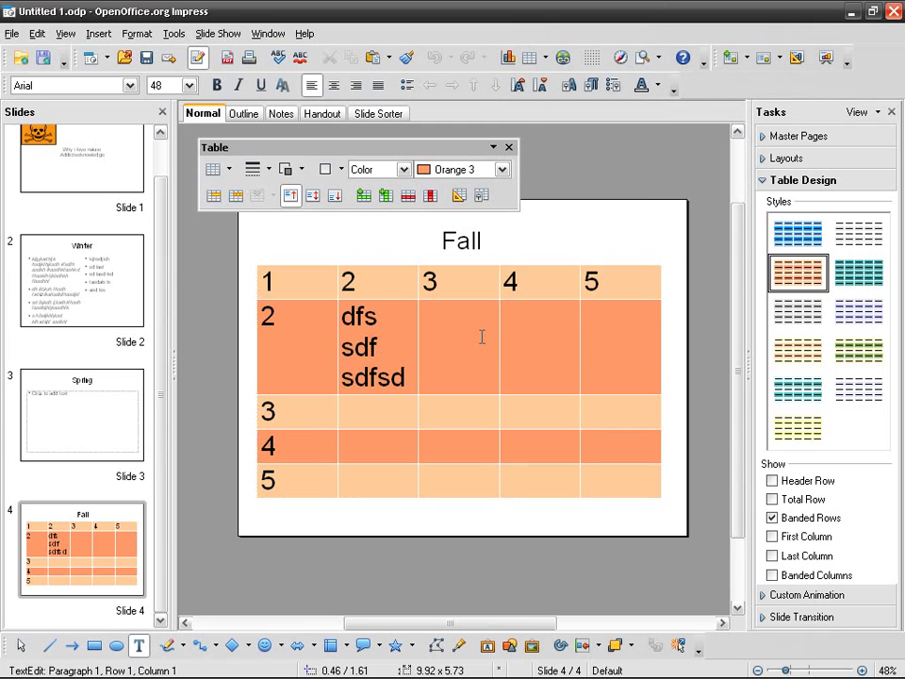
left_click(483, 201)
left_click_drag(301, 228, 489, 253)
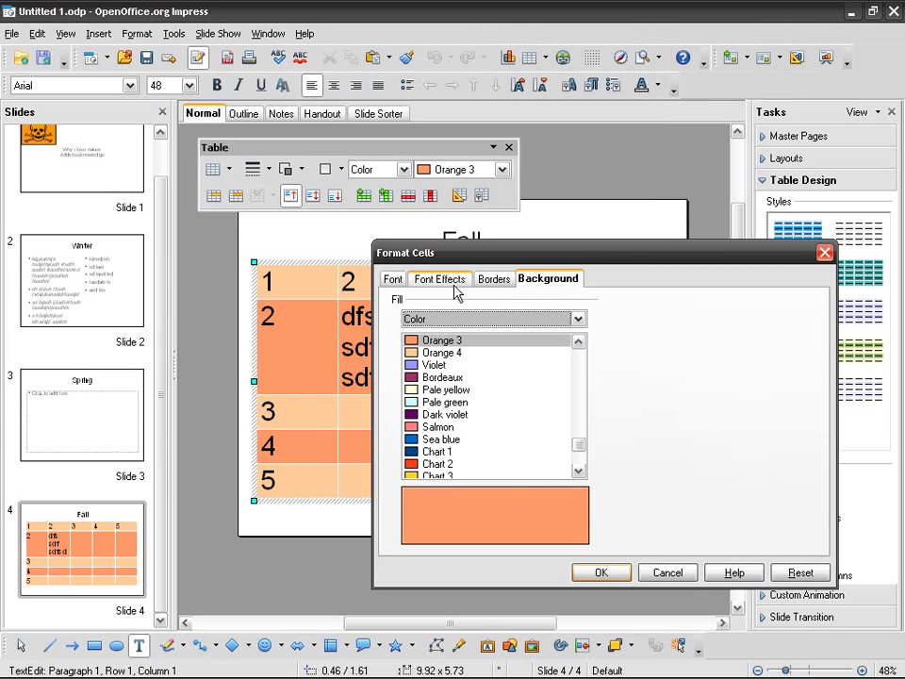
left_click(392, 281)
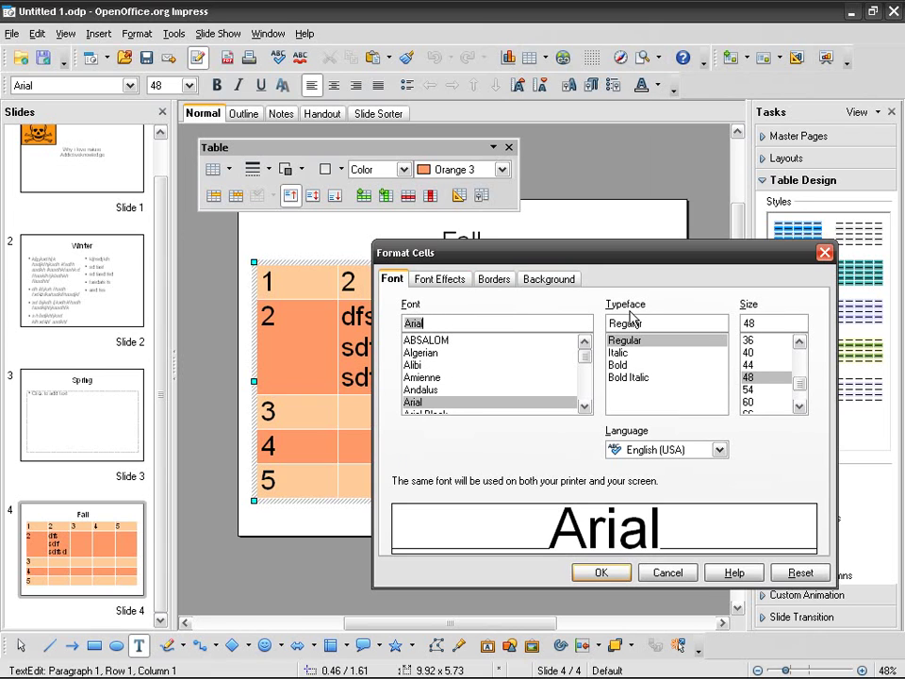
left_click(441, 279)
left_click_drag(514, 264, 557, 397)
key("Escape")
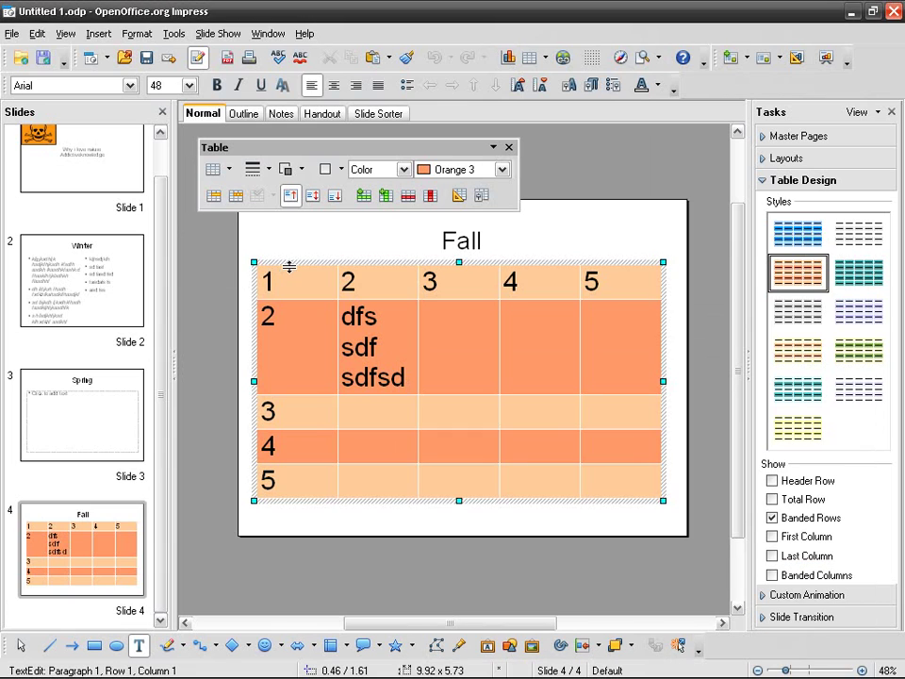
left_click_drag(289, 272, 631, 467)
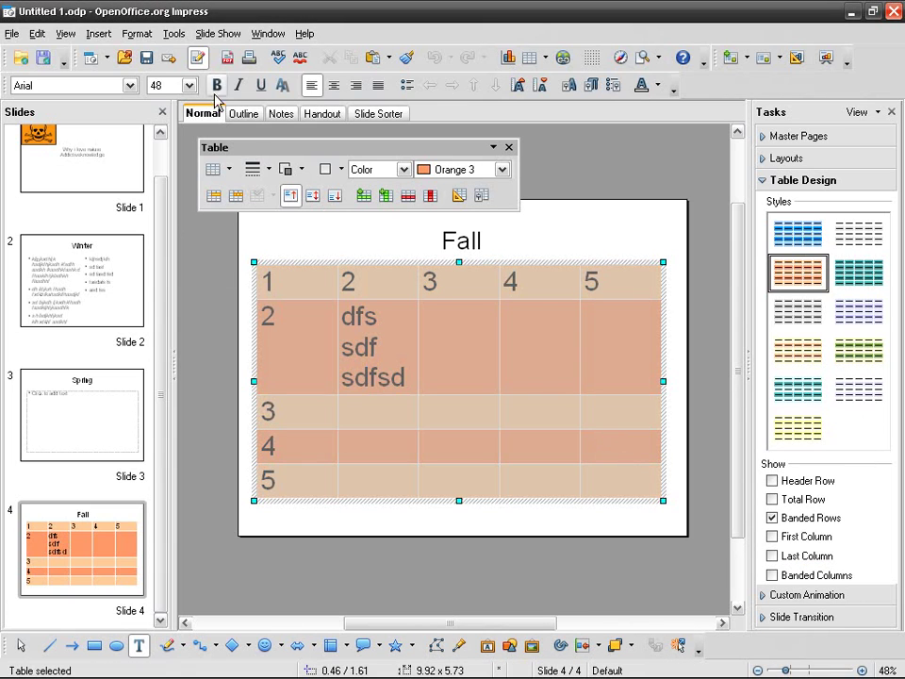
- Open and close the cell formatting dialog, and select all the table's cells
left_click(464, 321)
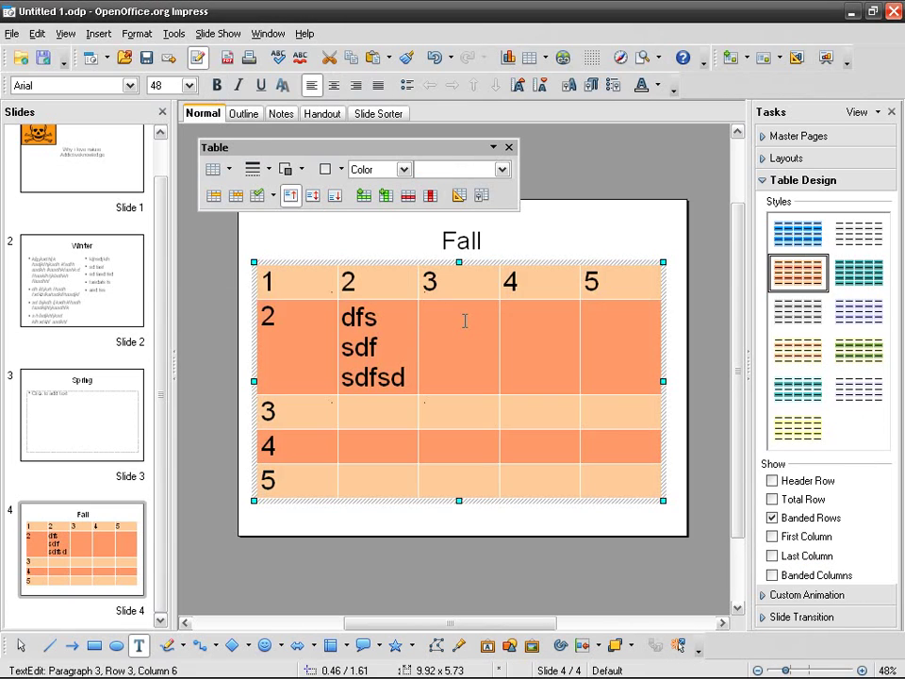
left_click(481, 195)
left_click_drag(570, 509, 524, 290)
left_click(808, 282)
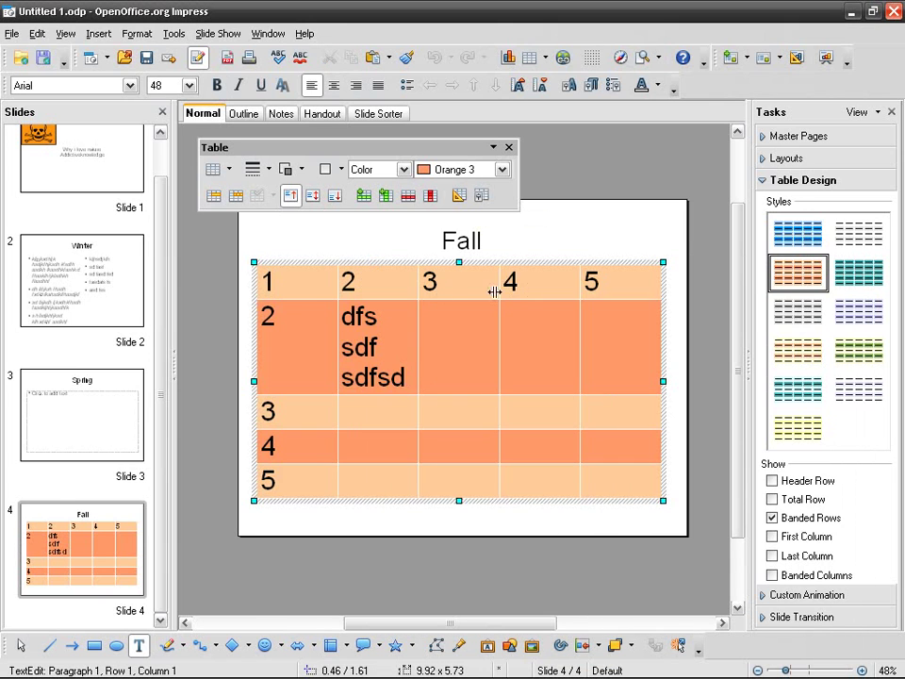
left_click_drag(313, 286, 608, 480)
left_click(459, 363)
- Reopen the cell formatting dialog and keep the font colour at Automatic
left_click(487, 204)
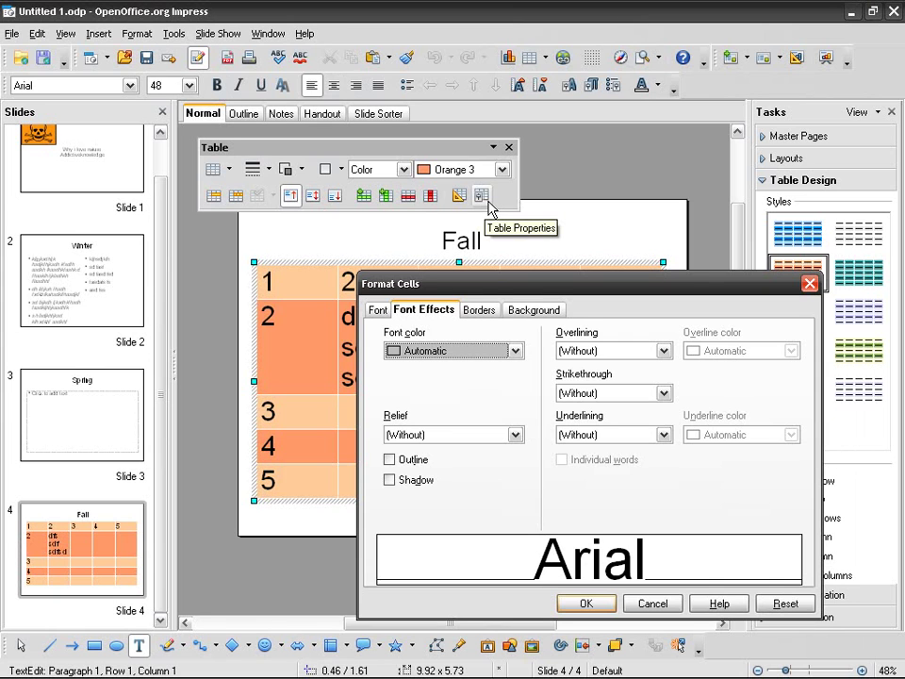
left_click_drag(544, 283, 422, 248)
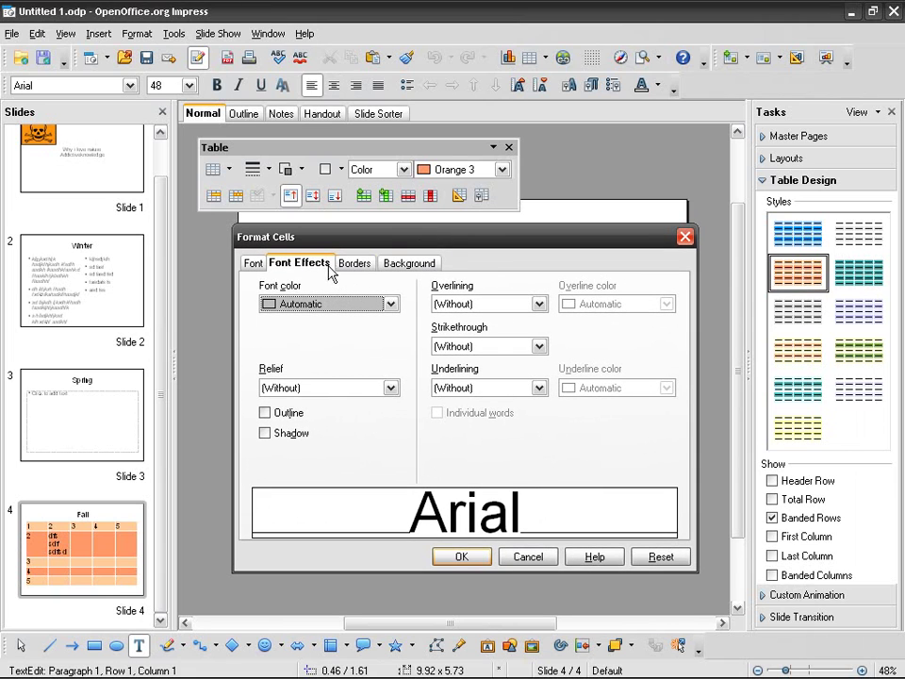
left_click(329, 306)
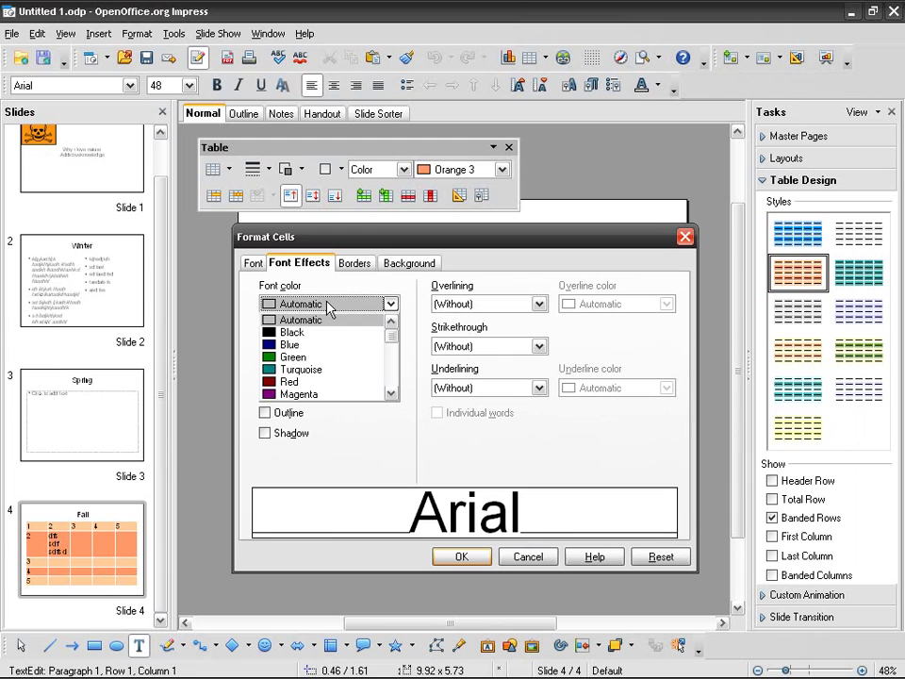
left_click(329, 304)
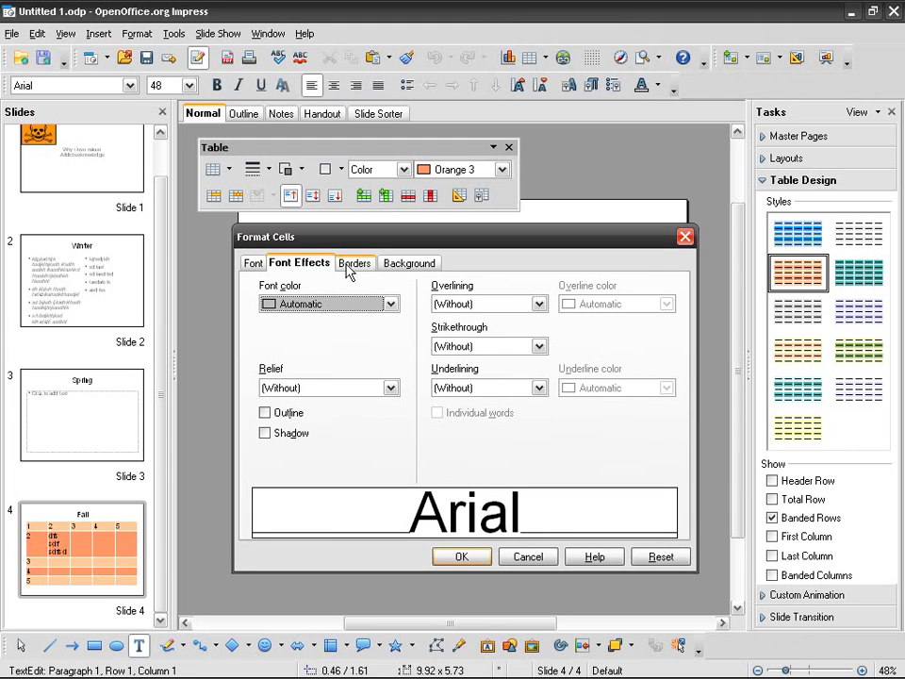
- On the Borders settings, choose a 2.60 pt border line in Red 1
left_click(349, 267)
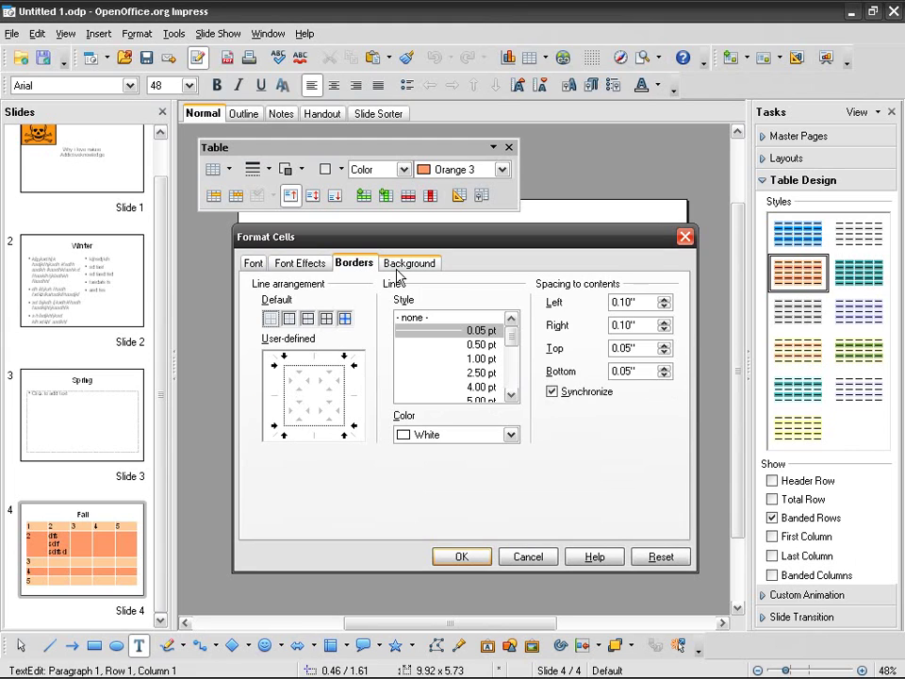
left_click_drag(441, 246, 511, 292)
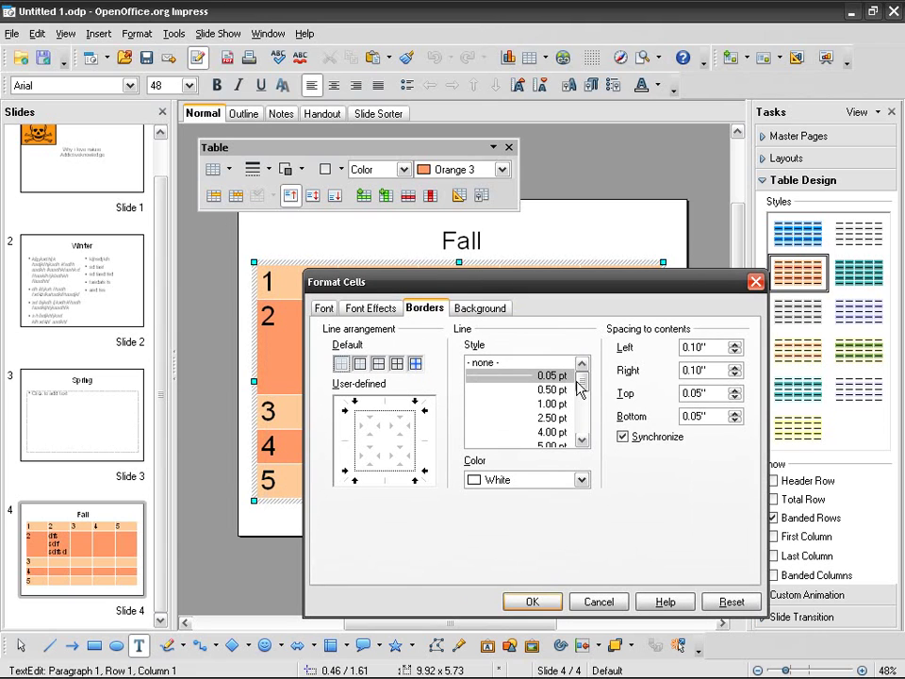
left_click(582, 479)
scroll(548, 535, "down", 10)
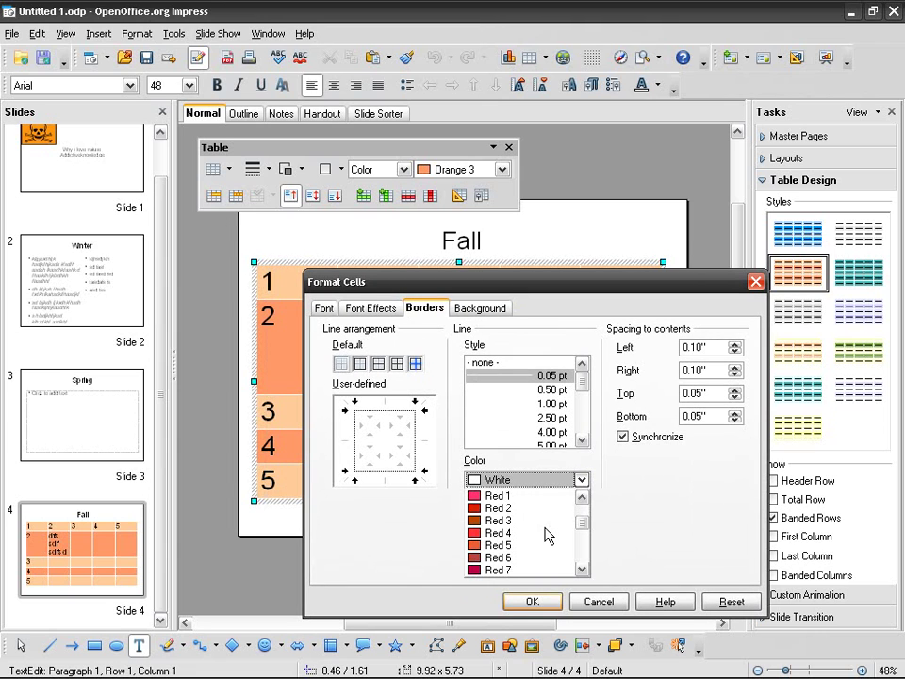
left_click(522, 495)
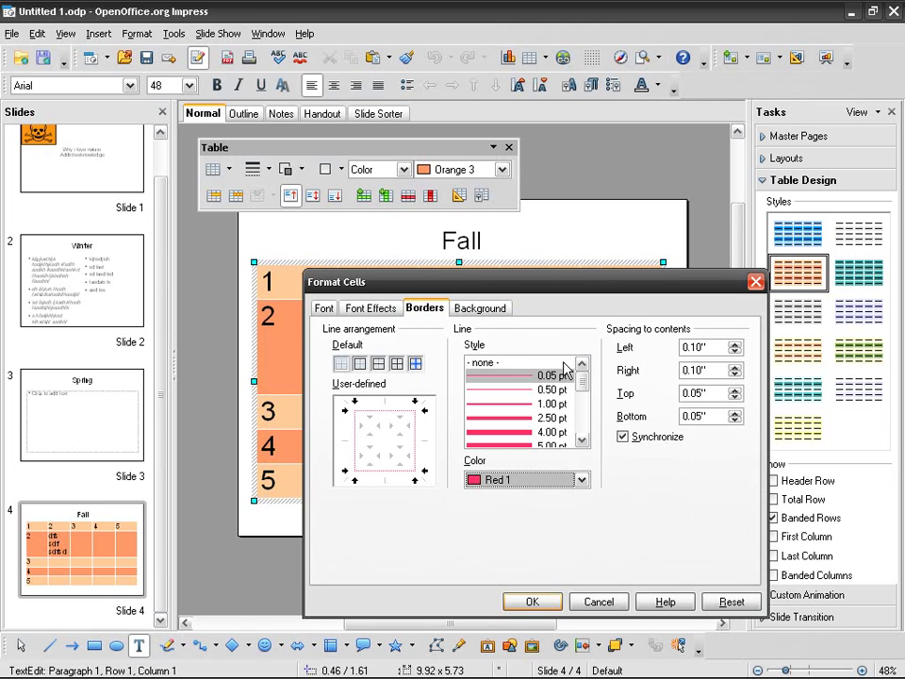
scroll(583, 436, "down", 1)
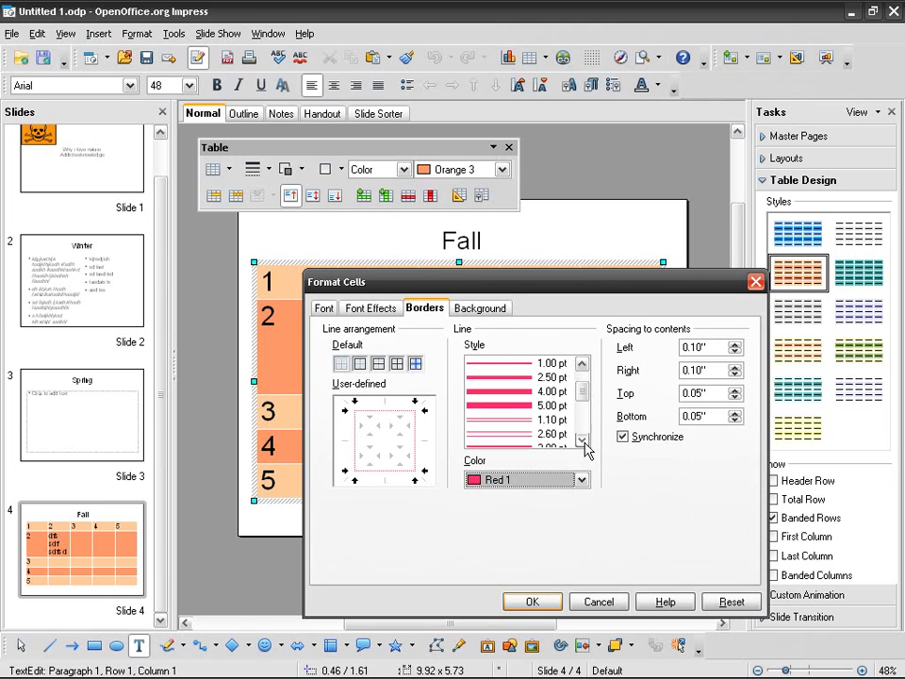
left_click(583, 441)
left_click(511, 418)
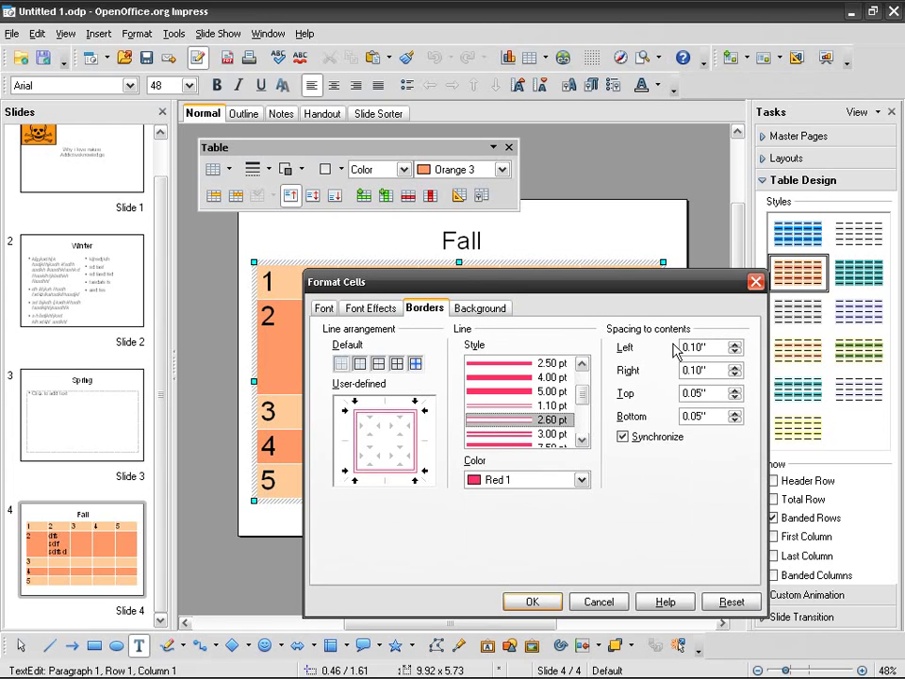
left_click_drag(426, 282, 468, 302)
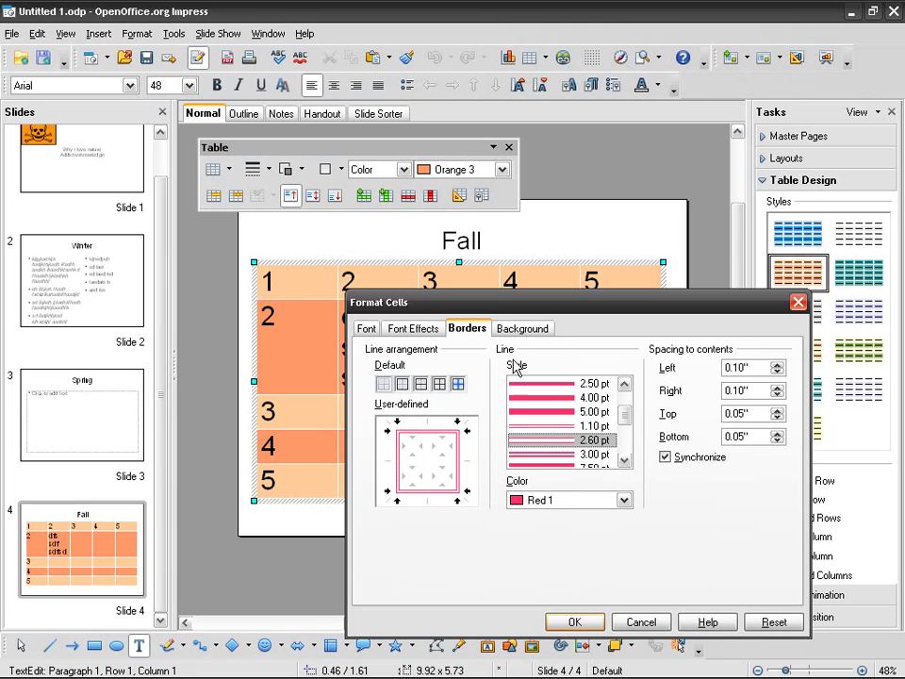
- Give the row 2, column 3 cell a Marble bitmap background and apply it
left_click(523, 329)
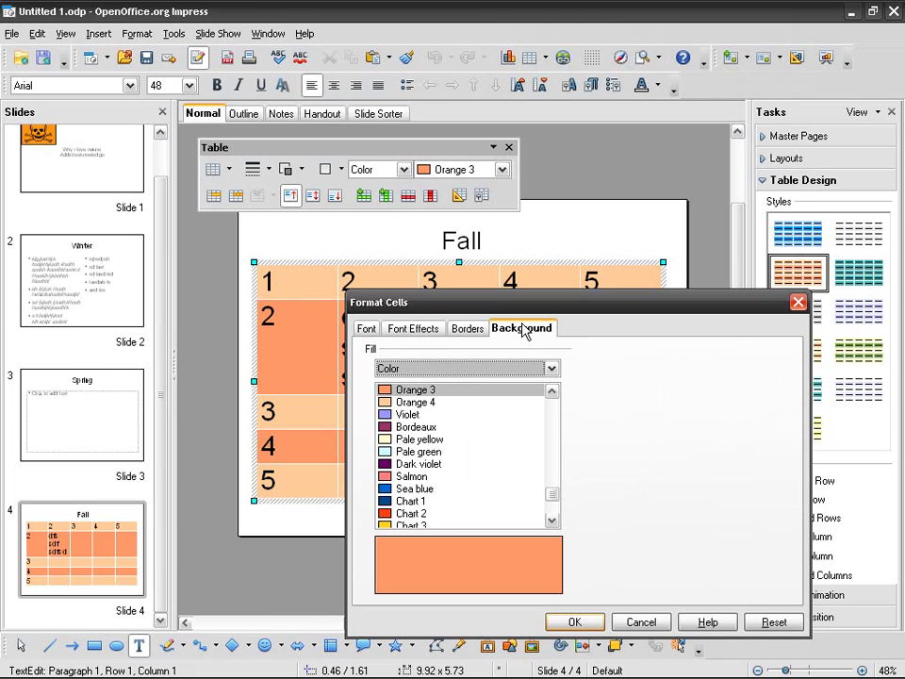
left_click(520, 370)
left_click(506, 409)
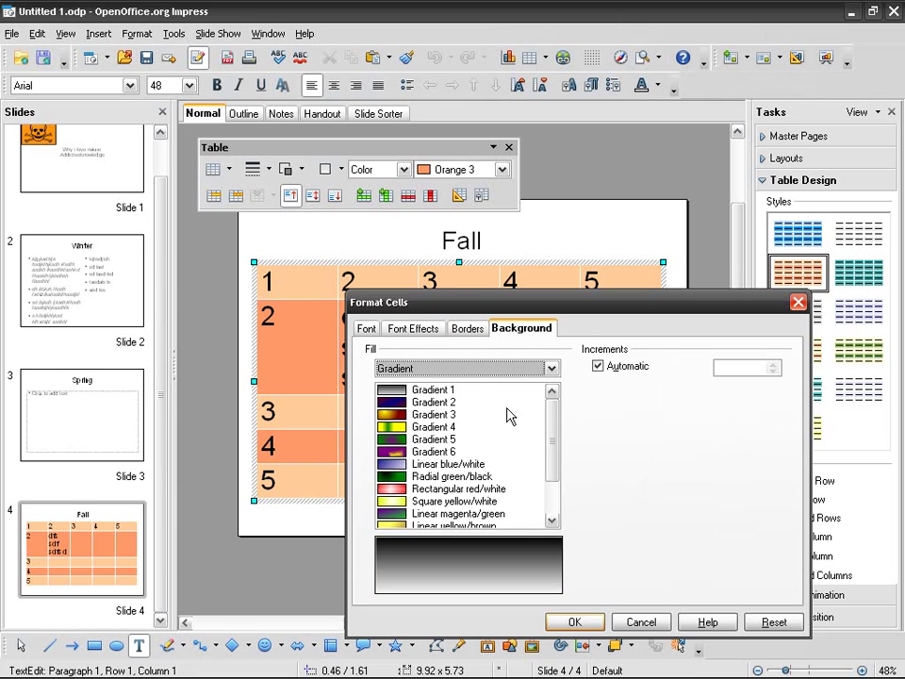
key("Down")
key("Down")
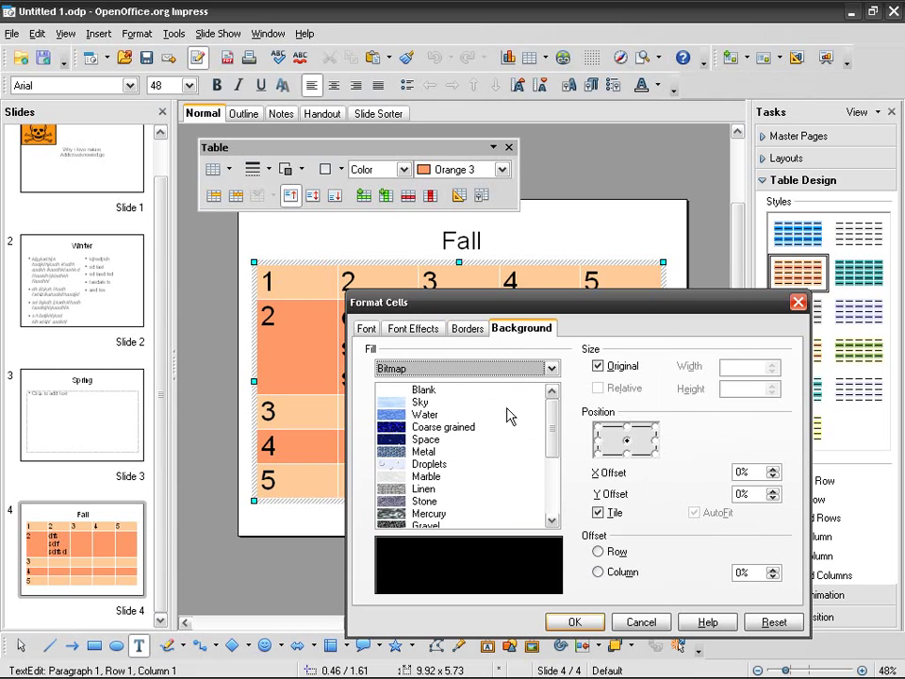
left_click(452, 477)
left_click(457, 465)
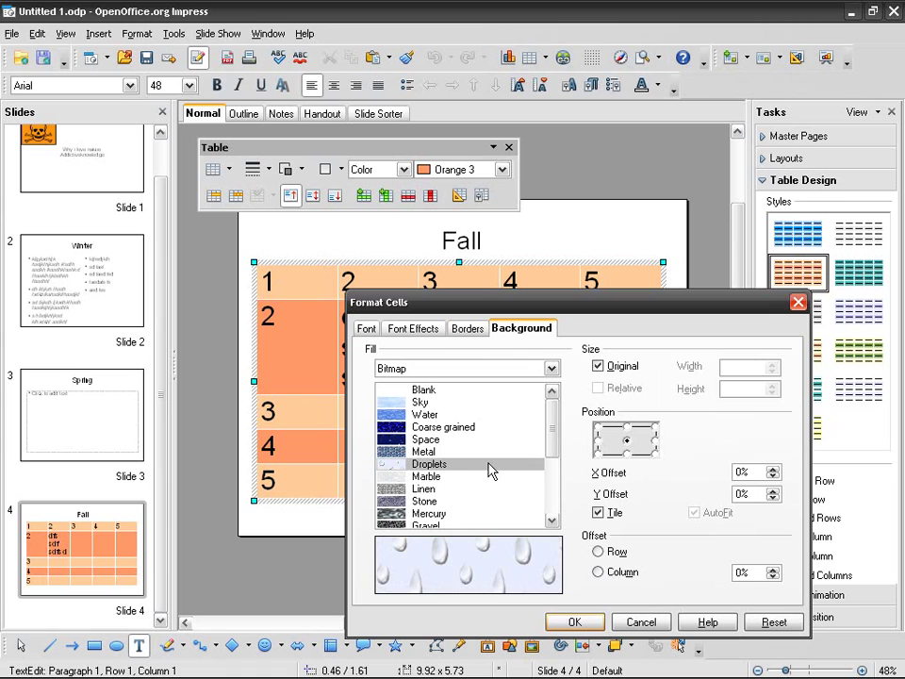
left_click(463, 477)
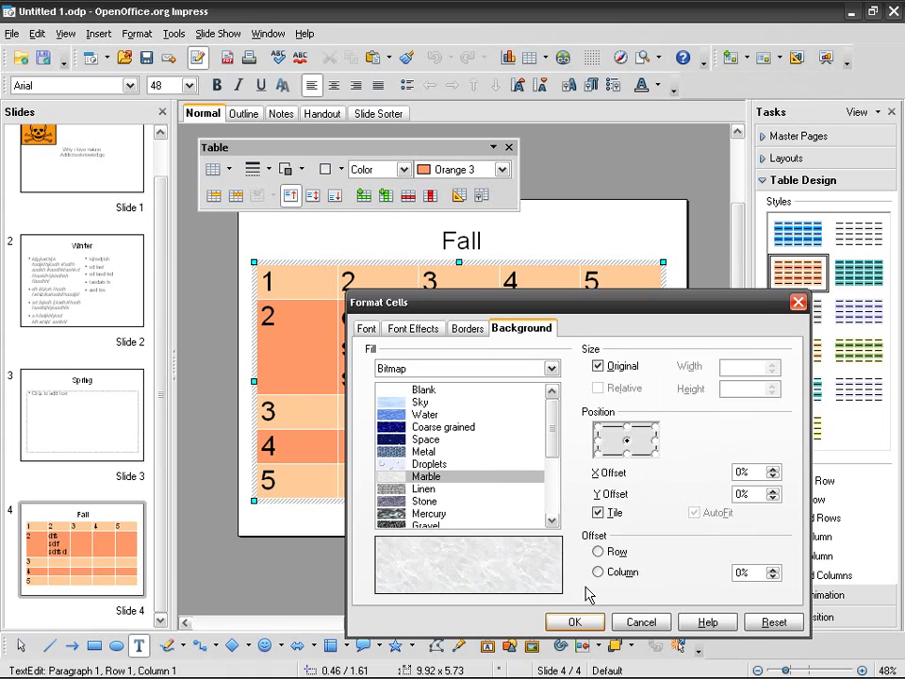
left_click(578, 622)
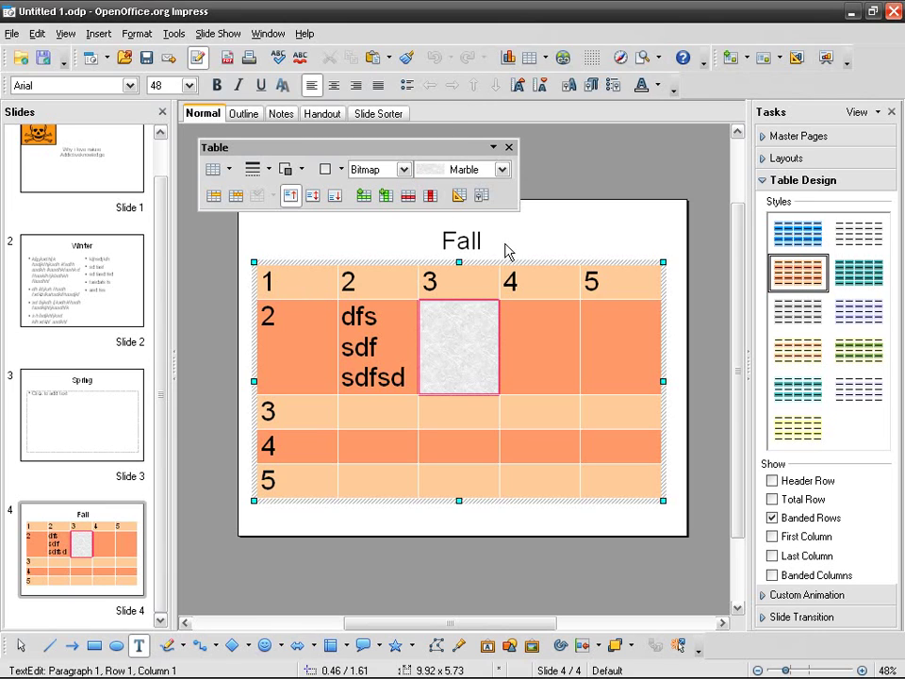
- Undo the marble fill and red border changes on the Fall table
left_click(570, 246)
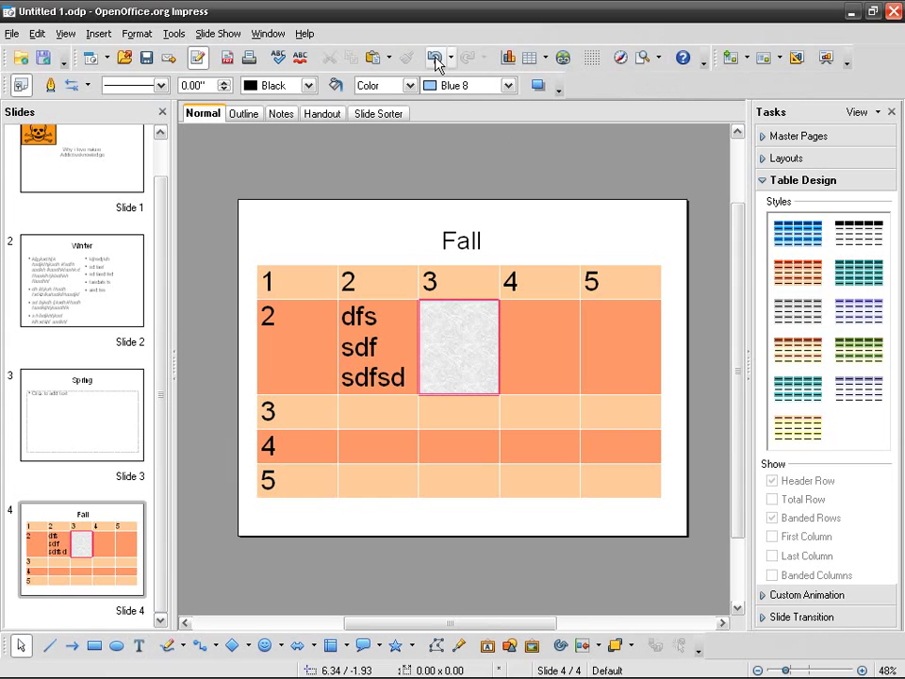
left_click(436, 57)
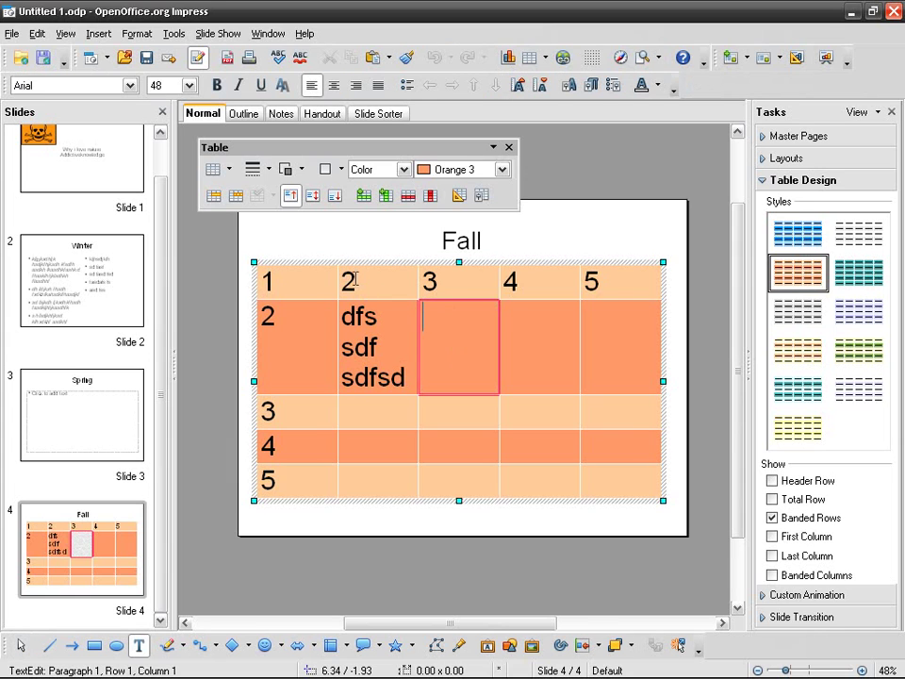
left_click(511, 129)
left_click(435, 57)
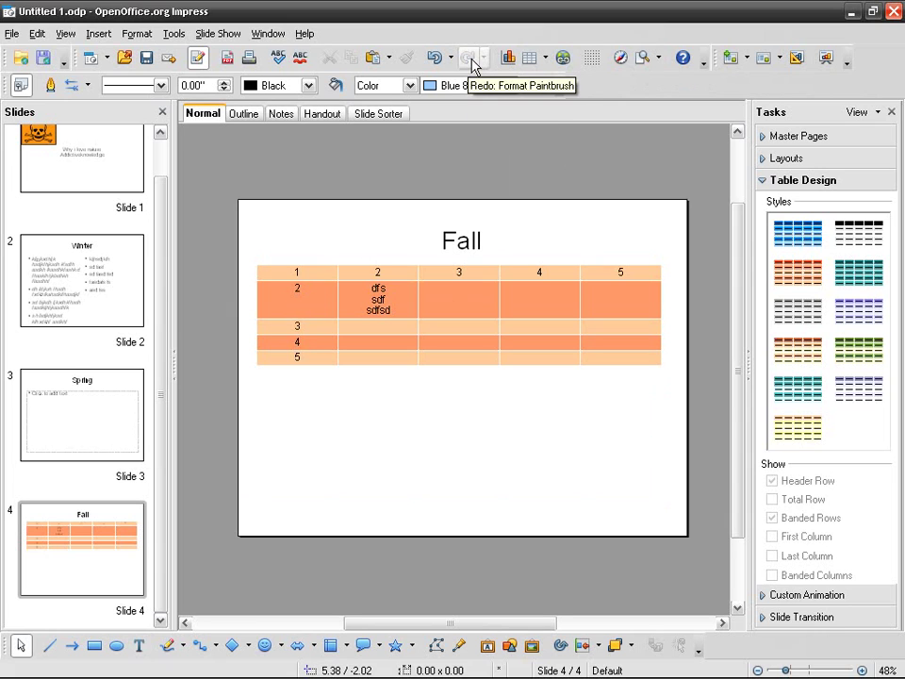
- Select every cell of the table and open the cell formatting dialog
left_click(299, 271)
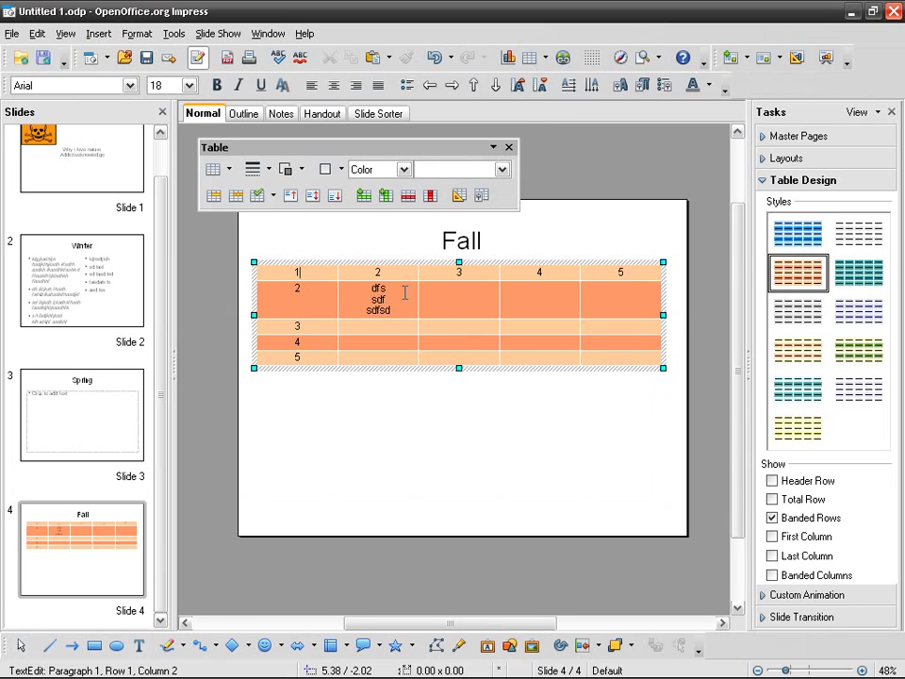
left_click_drag(324, 271, 592, 364)
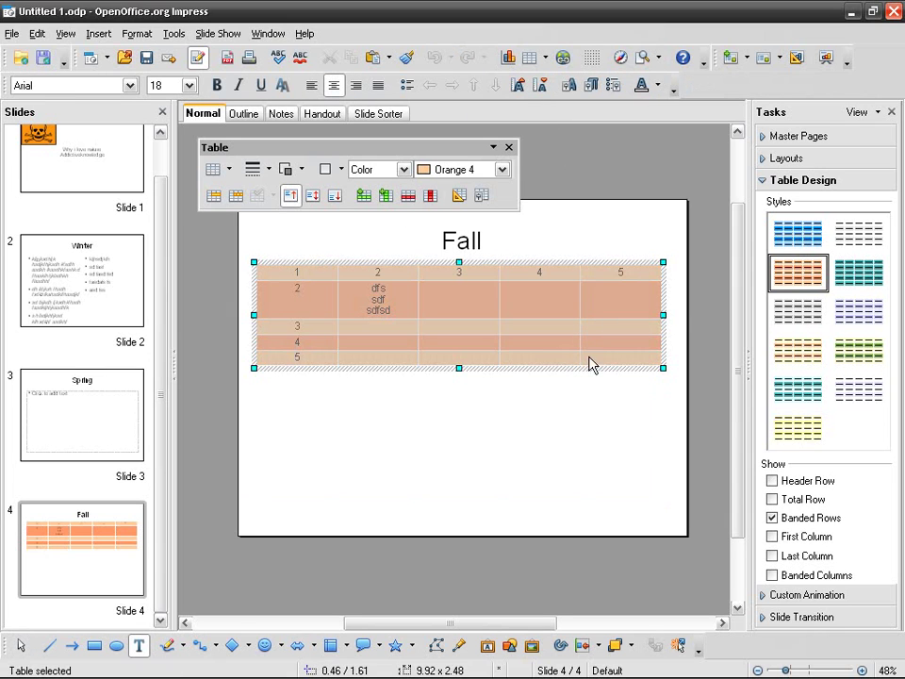
left_click(482, 197)
left_click_drag(542, 307, 429, 321)
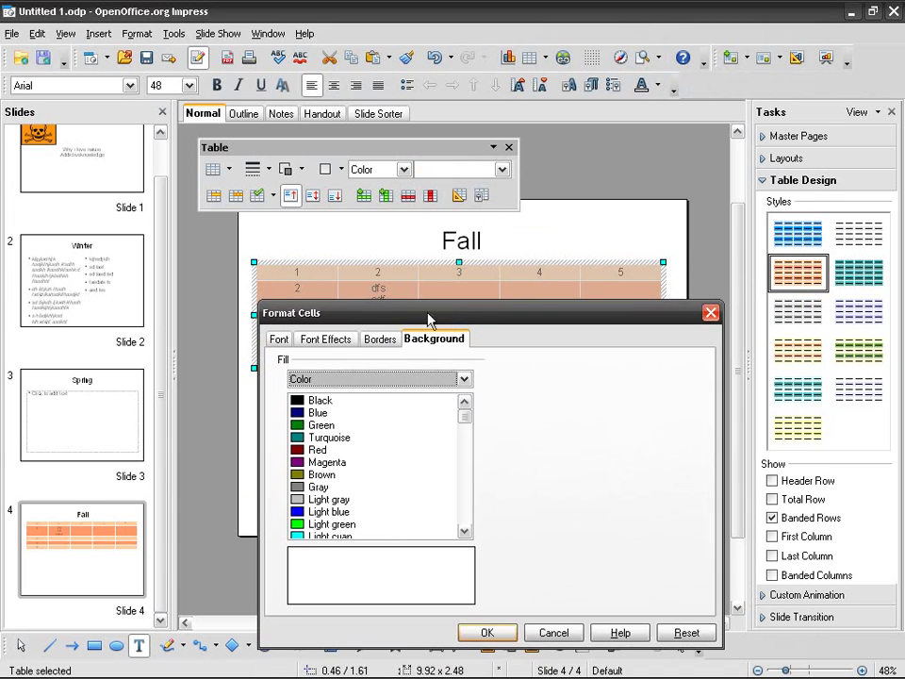
left_click(711, 313)
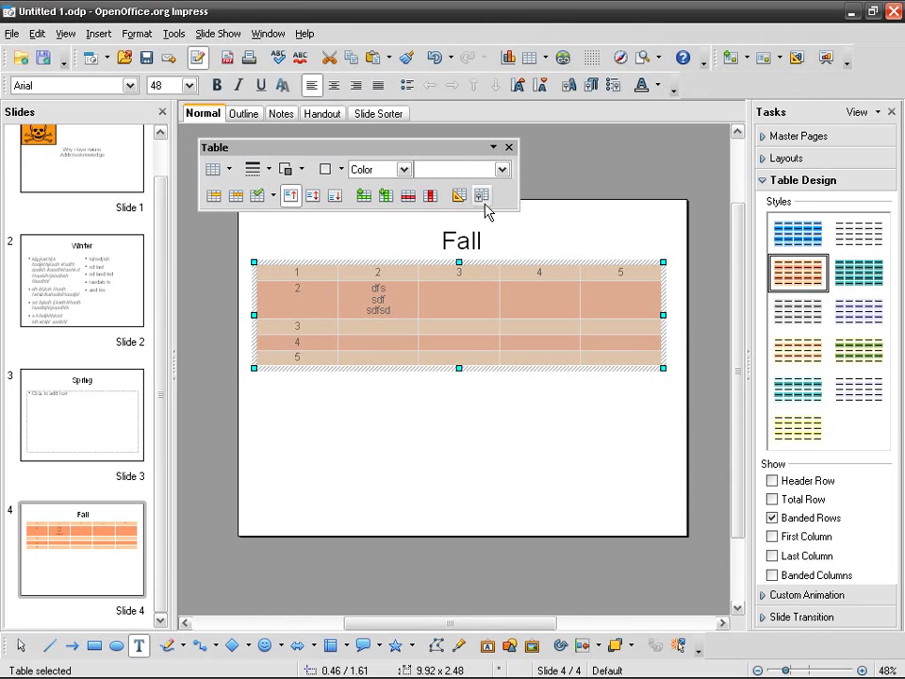
left_click_drag(456, 313, 434, 299)
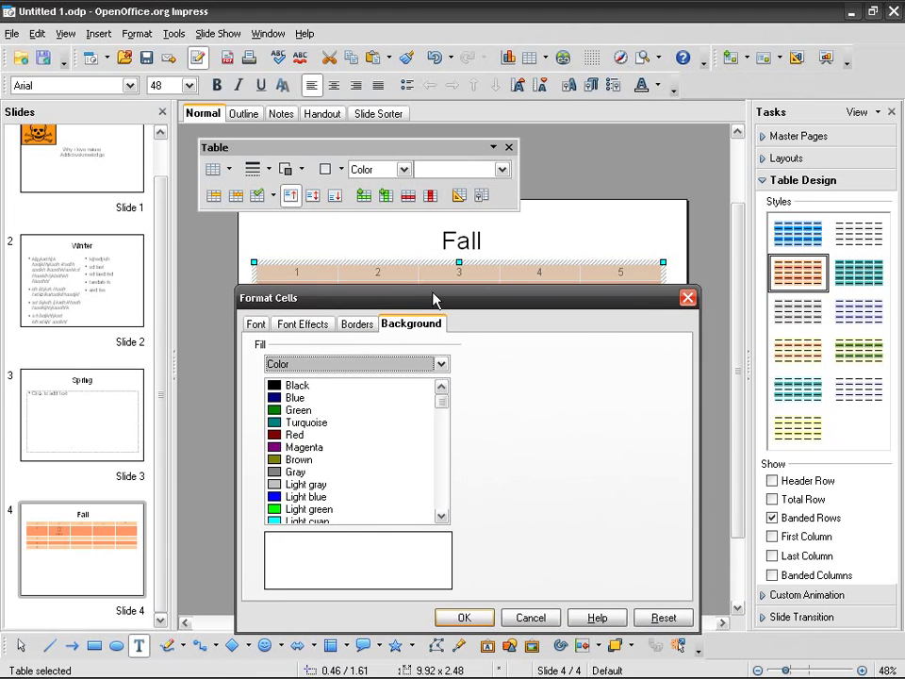
- Set a 2.60 pt Light red border on the table's outer edge
left_click(357, 323)
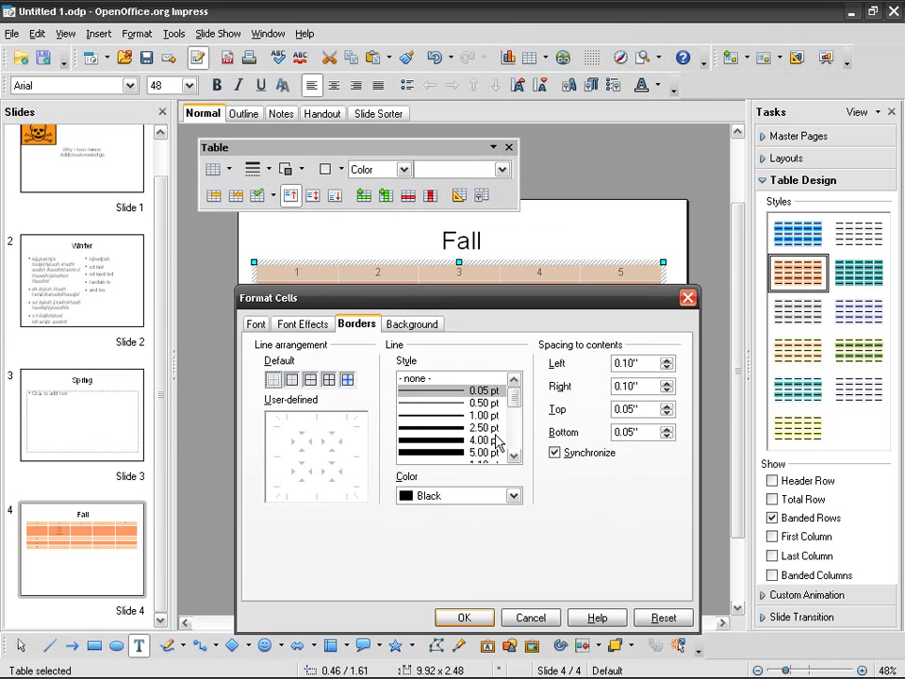
left_click(511, 496)
scroll(514, 538, "down", 2)
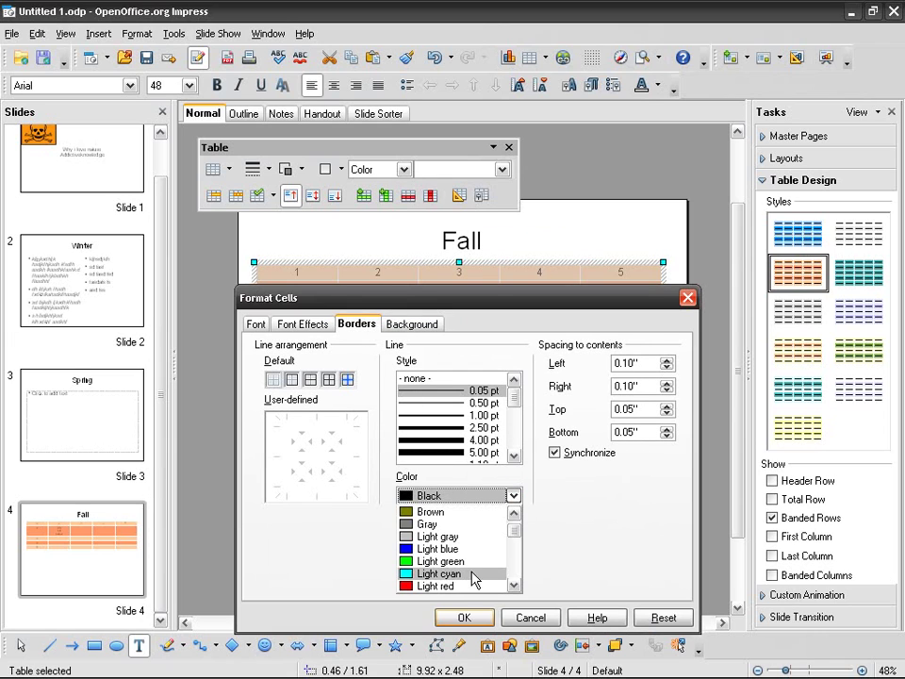
left_click(471, 587)
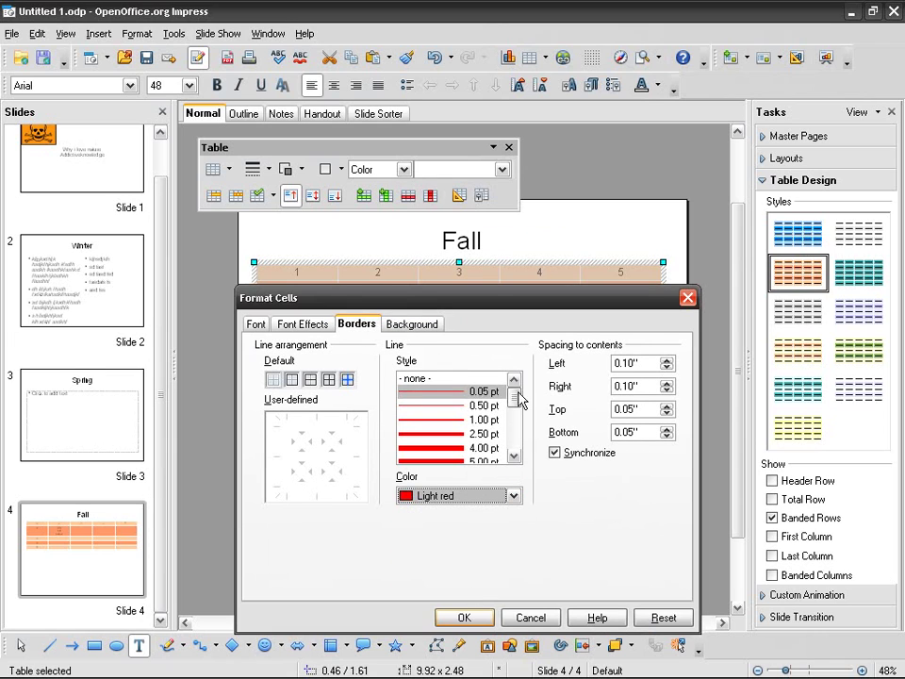
left_click_drag(515, 398, 517, 418)
left_click(444, 435)
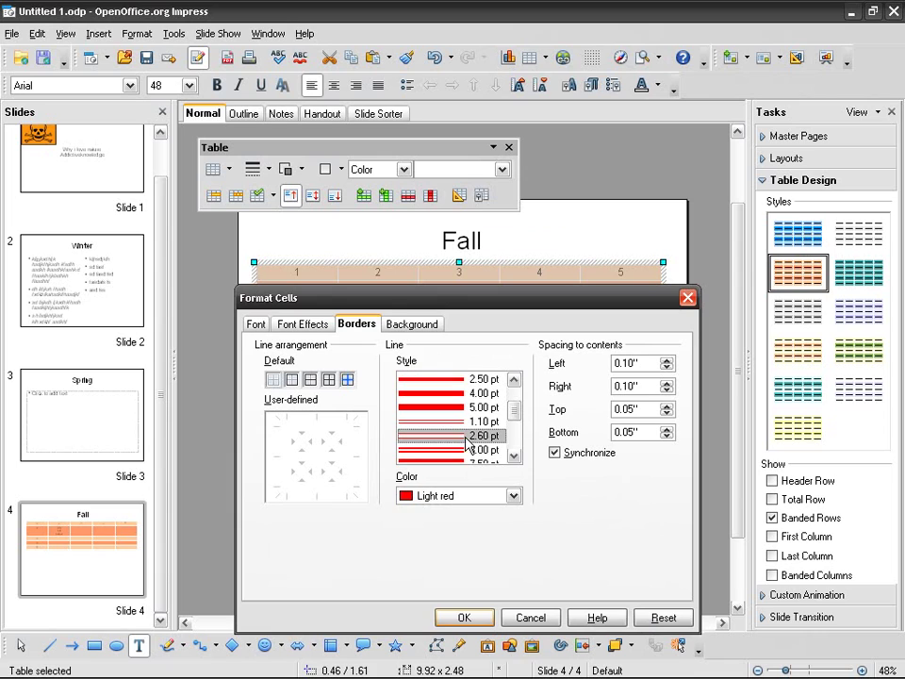
left_click(348, 379)
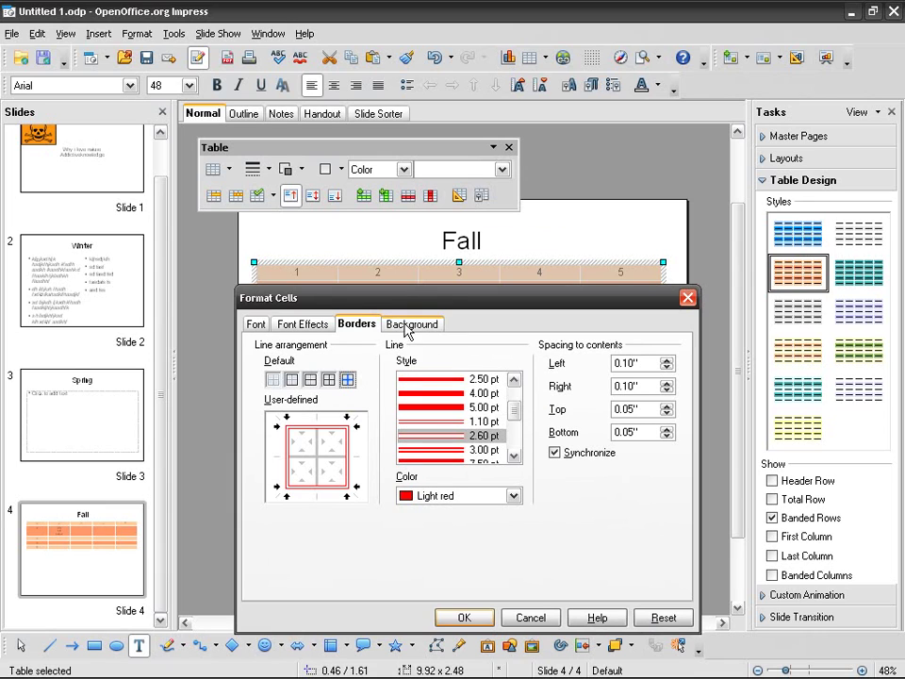
- Fill all cells with the Marble bitmap background and apply the formatting
left_click(411, 325)
left_click(358, 474)
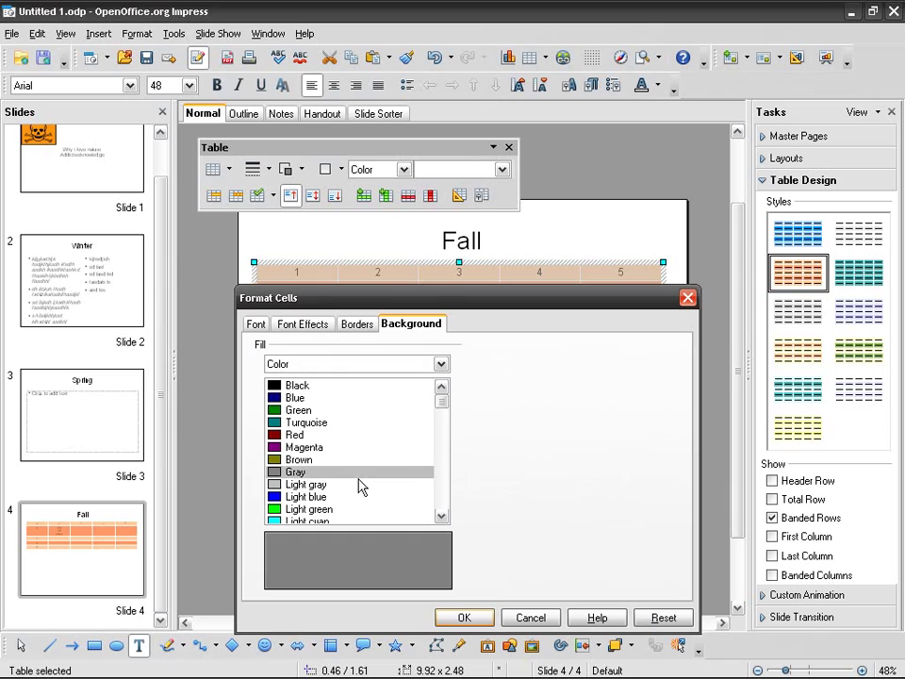
left_click(359, 365)
left_click(355, 430)
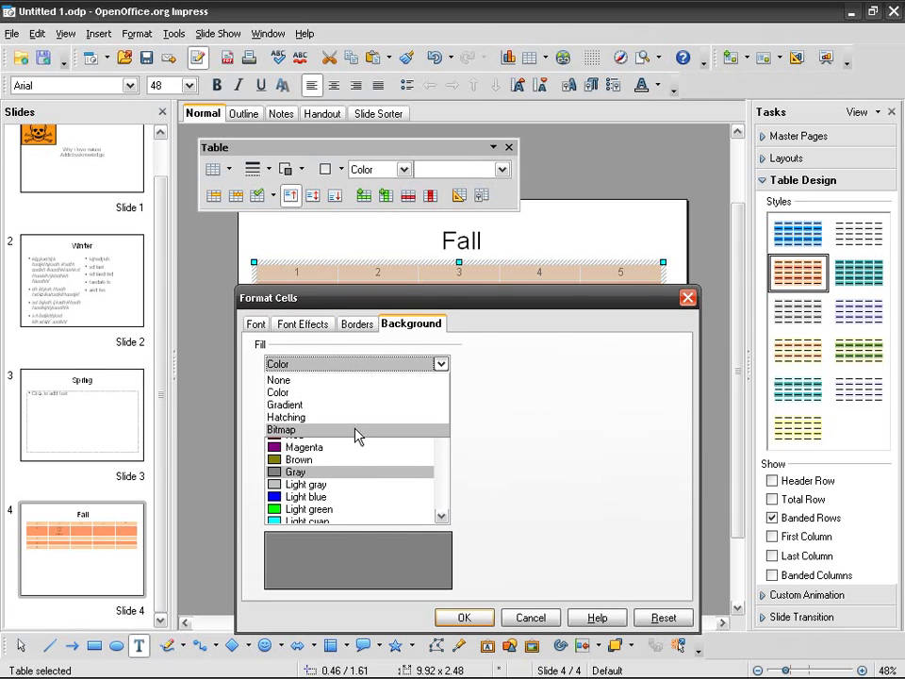
left_click(347, 472)
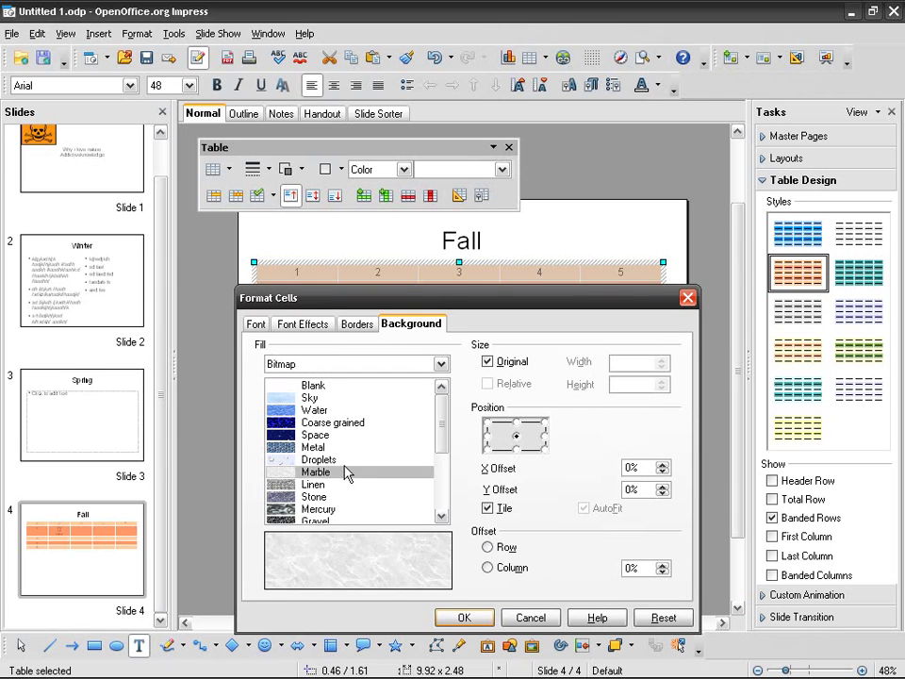
left_click(464, 618)
- Stretch the table's bottom edge down so its rows fill the slide below the title
left_click(449, 417)
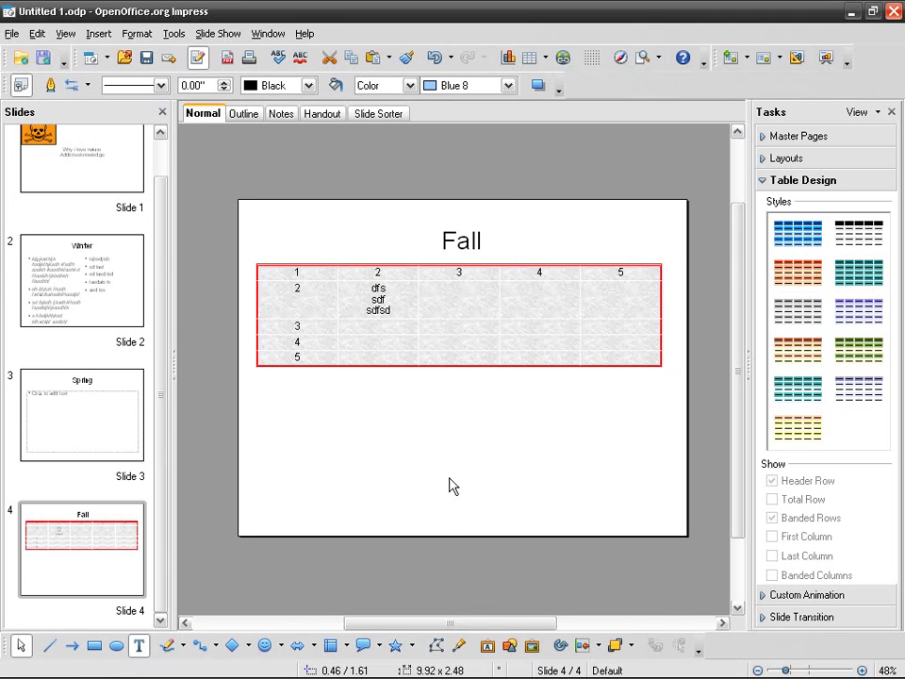
left_click(650, 360)
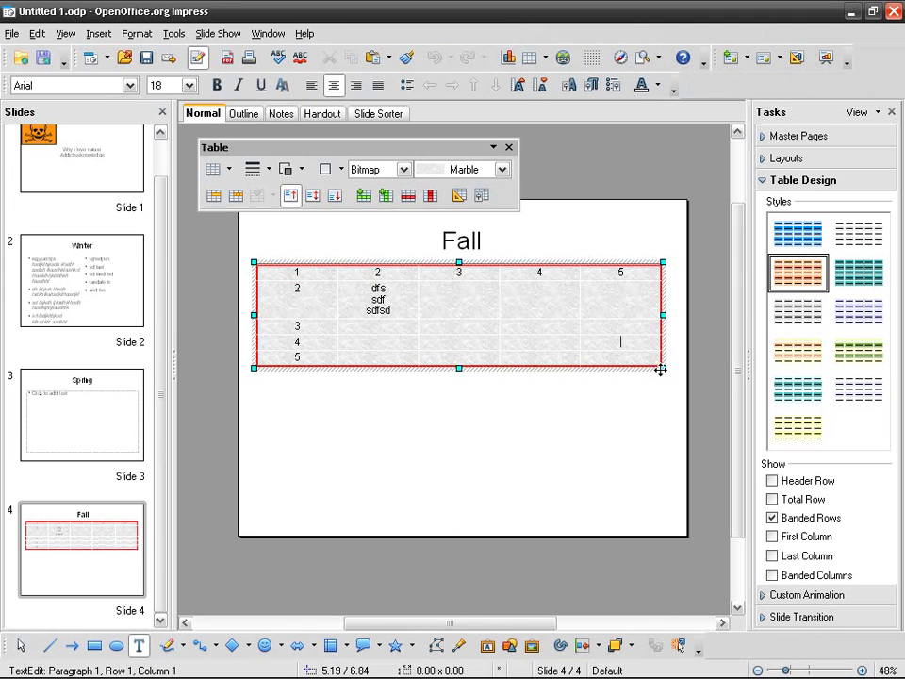
left_click_drag(662, 370, 668, 517)
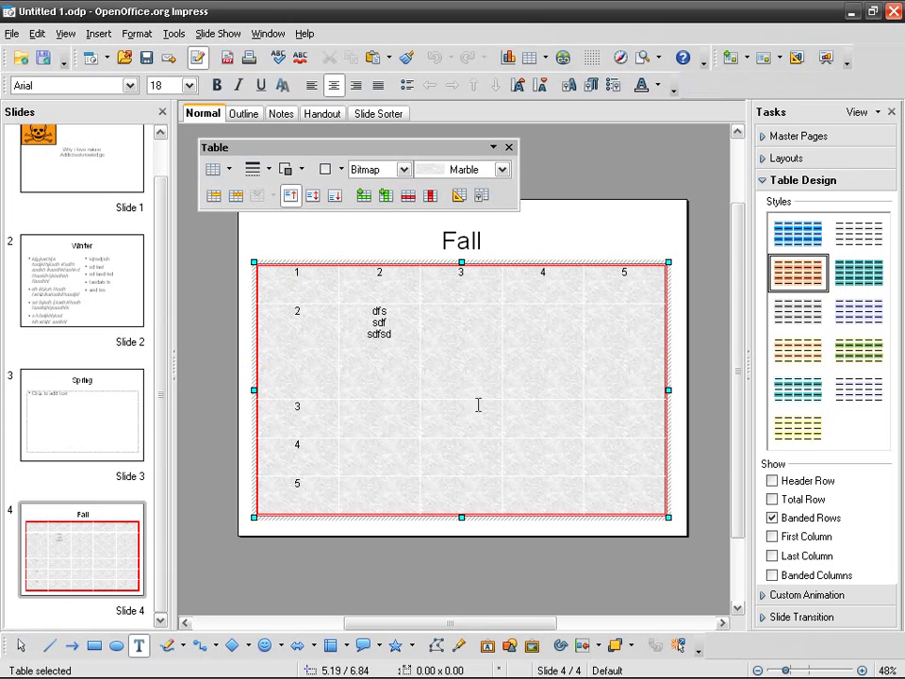
left_click(459, 360)
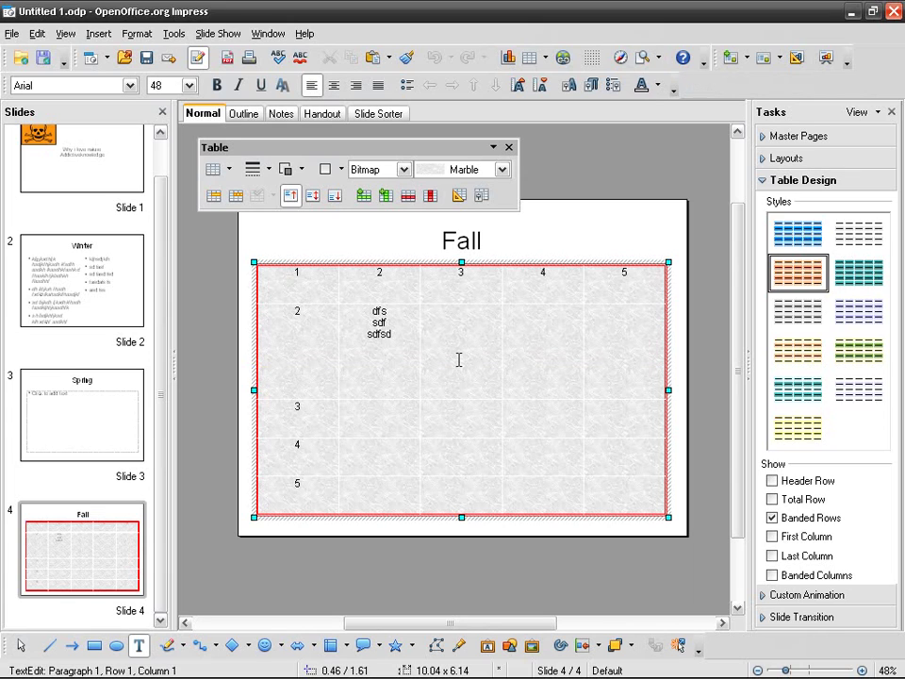